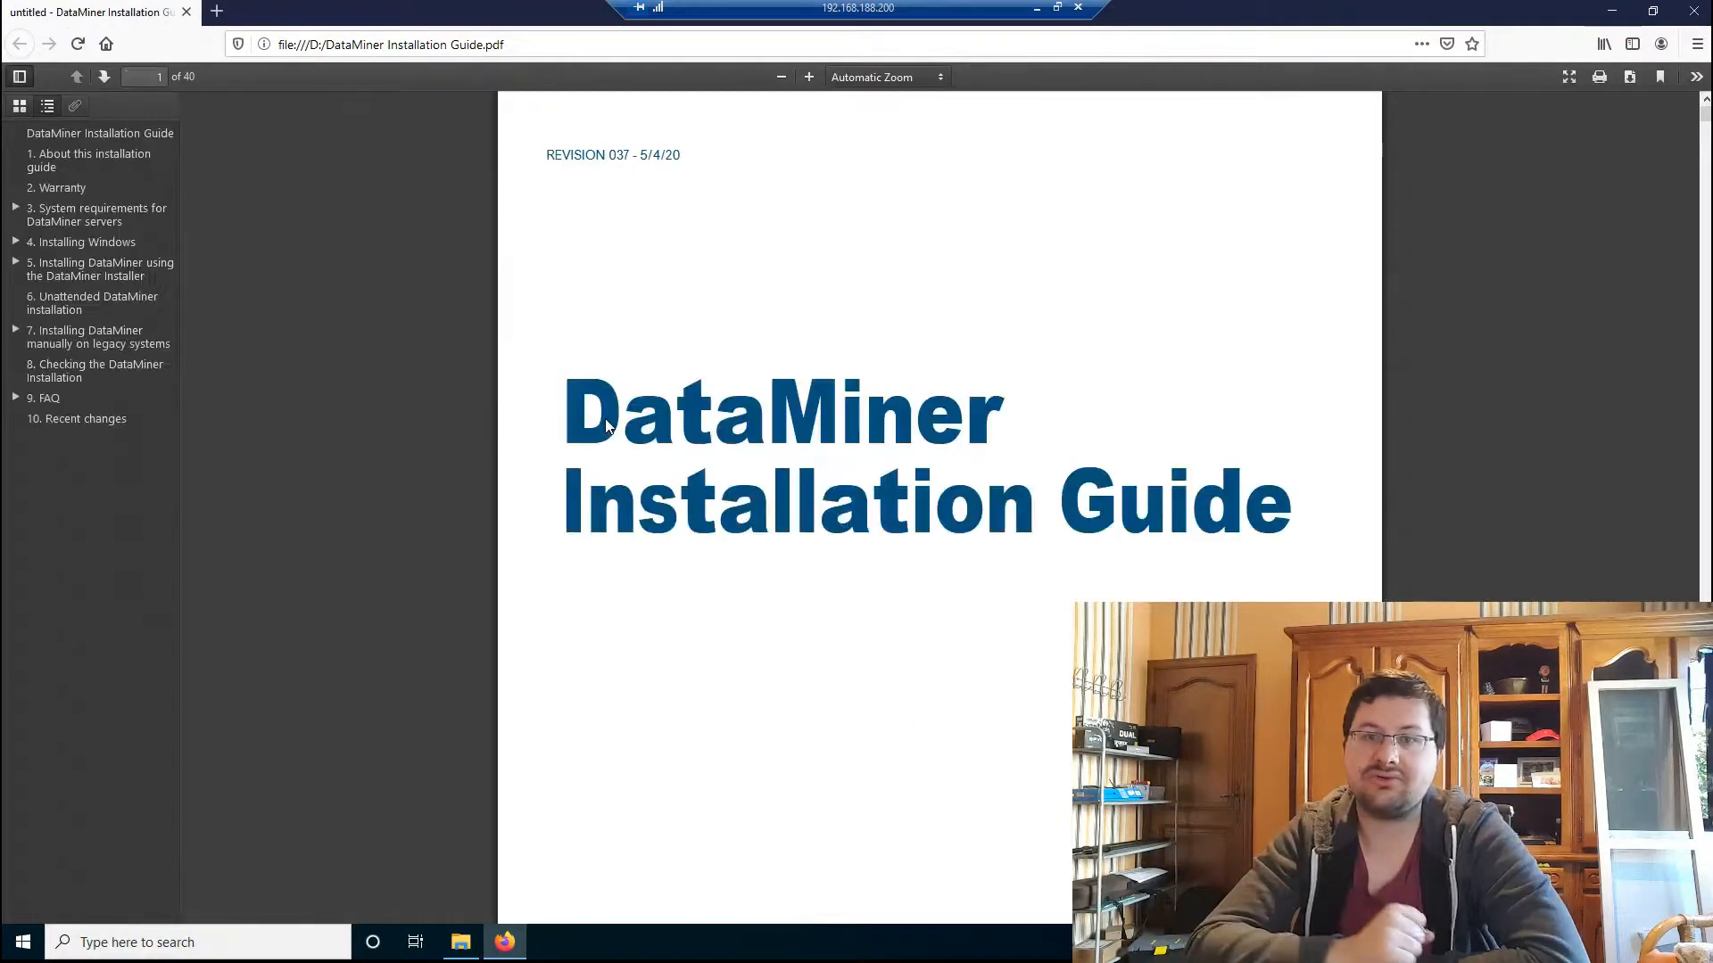
Step: Scroll the guide PDF past the contents and hardware table to page 7's 'Regarding virtual servers'
{"action": "scroll", "coordinate": [752, 588], "scroll_direction": "down", "scroll_amount": 1}
{"action": "scroll", "coordinate": [752, 589], "scroll_direction": "down", "scroll_amount": 15}
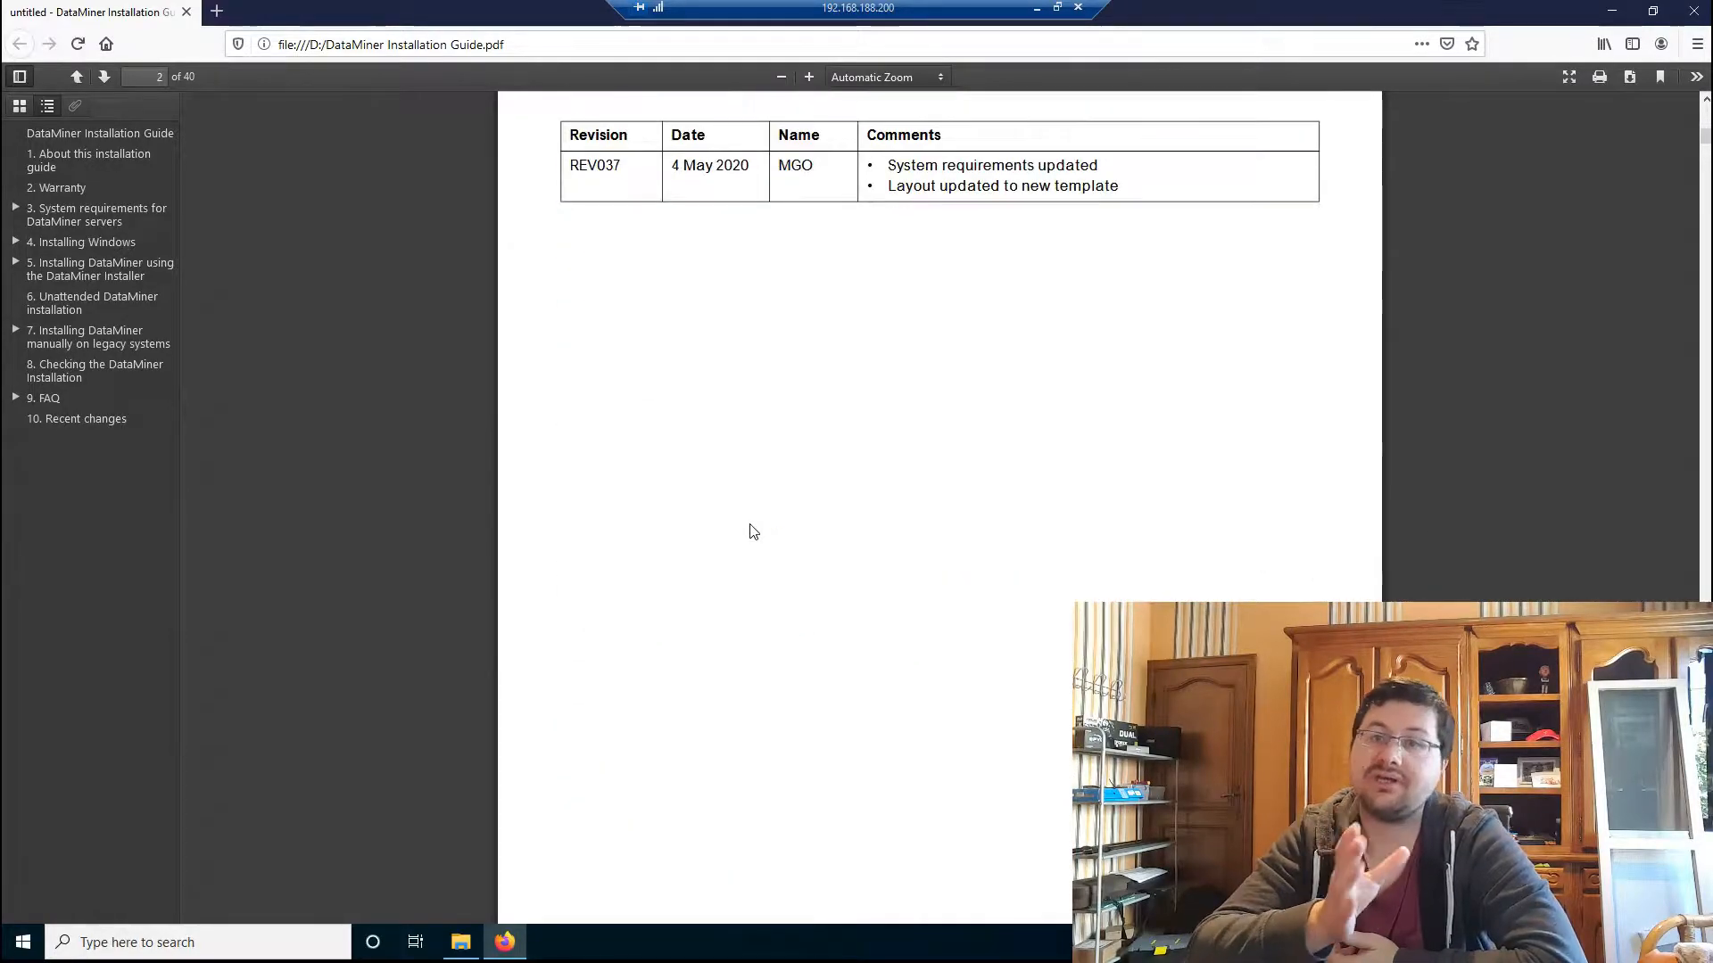
{"action": "scroll", "coordinate": [752, 532], "scroll_direction": "down", "scroll_amount": 15}
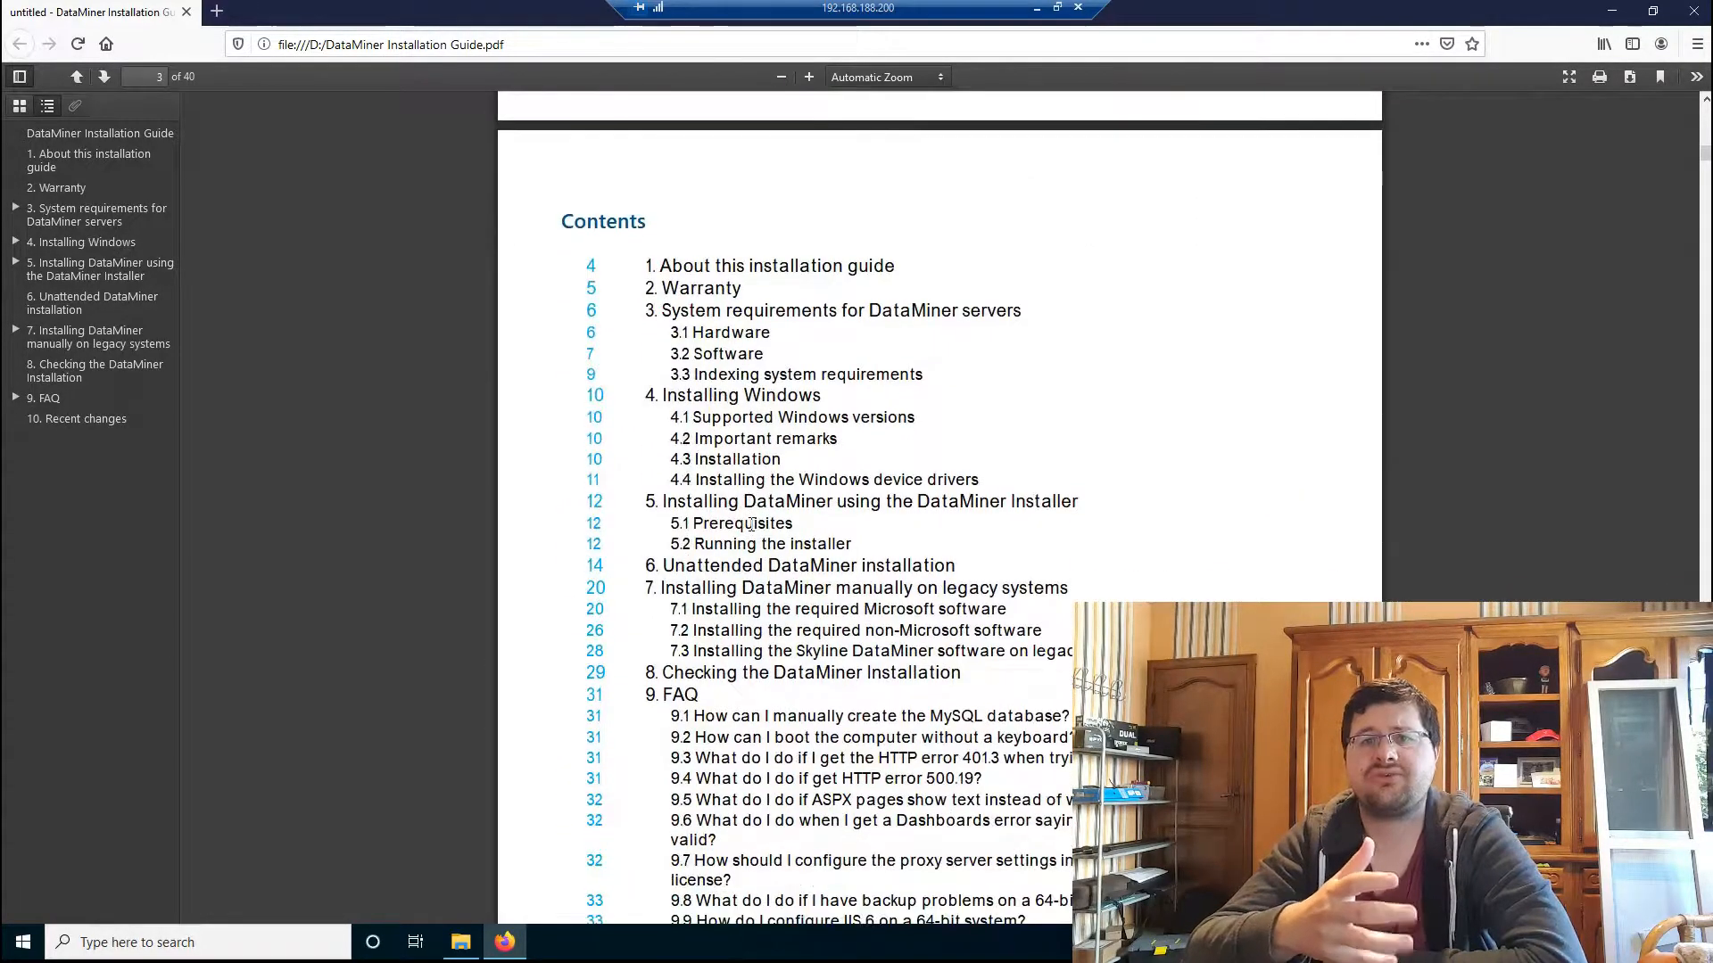
{"action": "scroll", "coordinate": [752, 526], "scroll_direction": "down", "scroll_amount": 12}
{"action": "scroll", "coordinate": [753, 532], "scroll_direction": "down", "scroll_amount": 12}
{"action": "scroll", "coordinate": [752, 531], "scroll_direction": "down", "scroll_amount": 12}
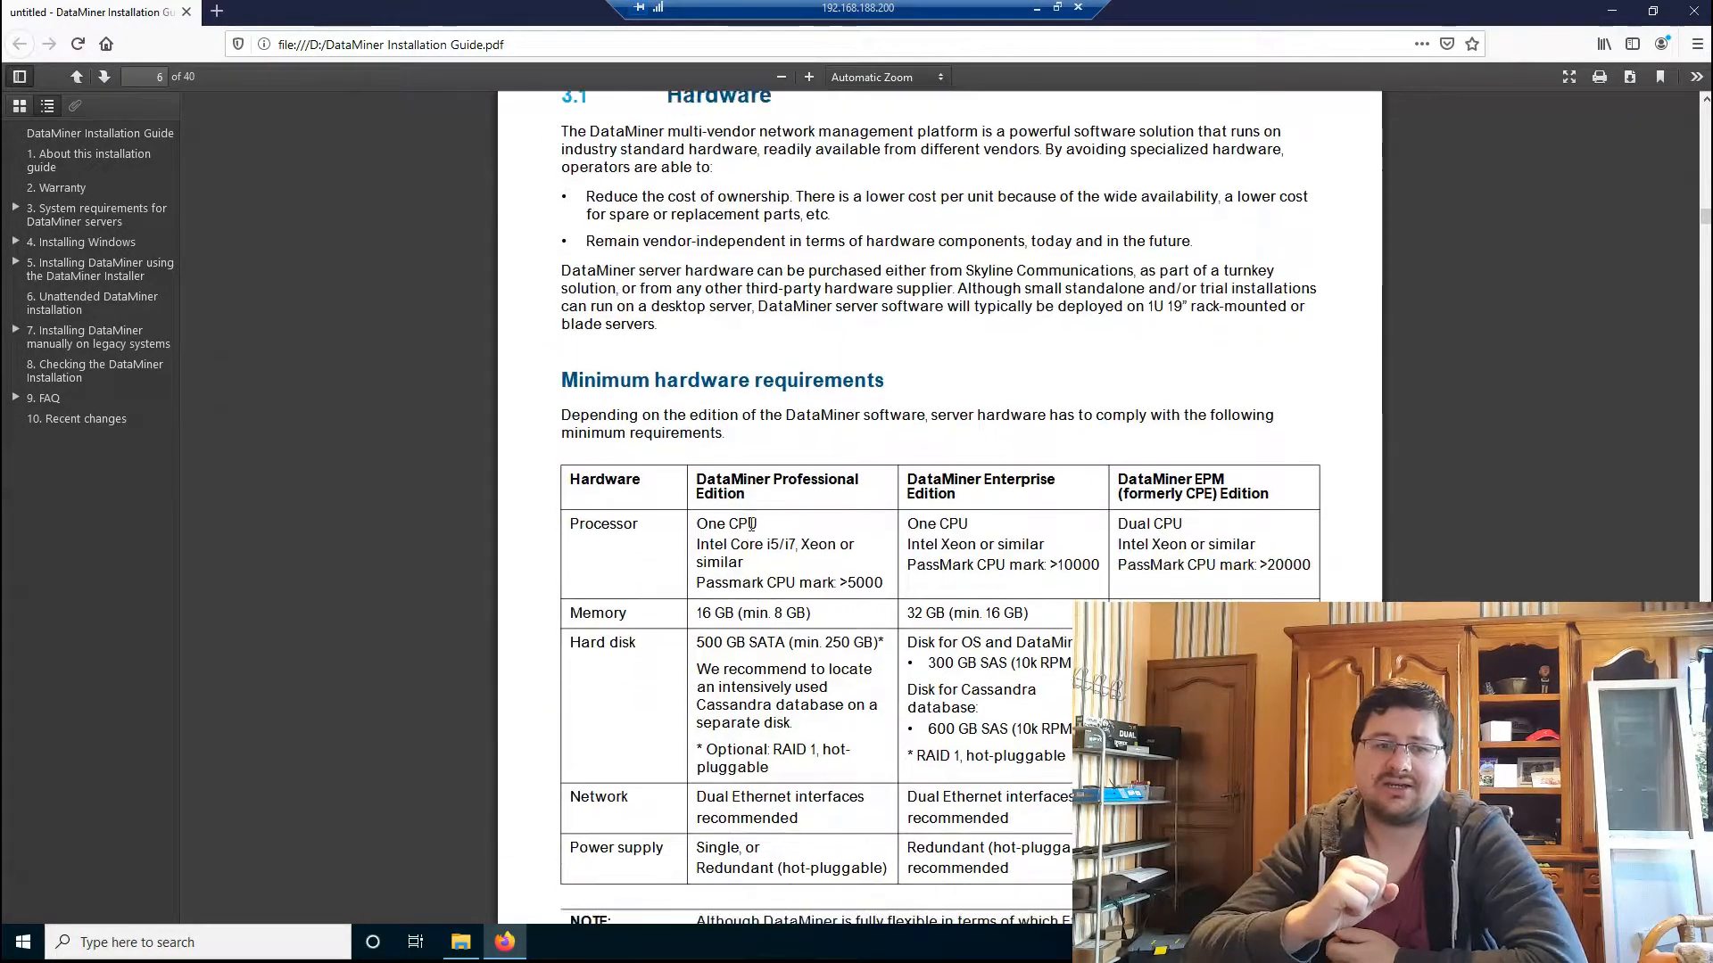
{"action": "scroll", "coordinate": [752, 527], "scroll_direction": "down", "scroll_amount": 3}
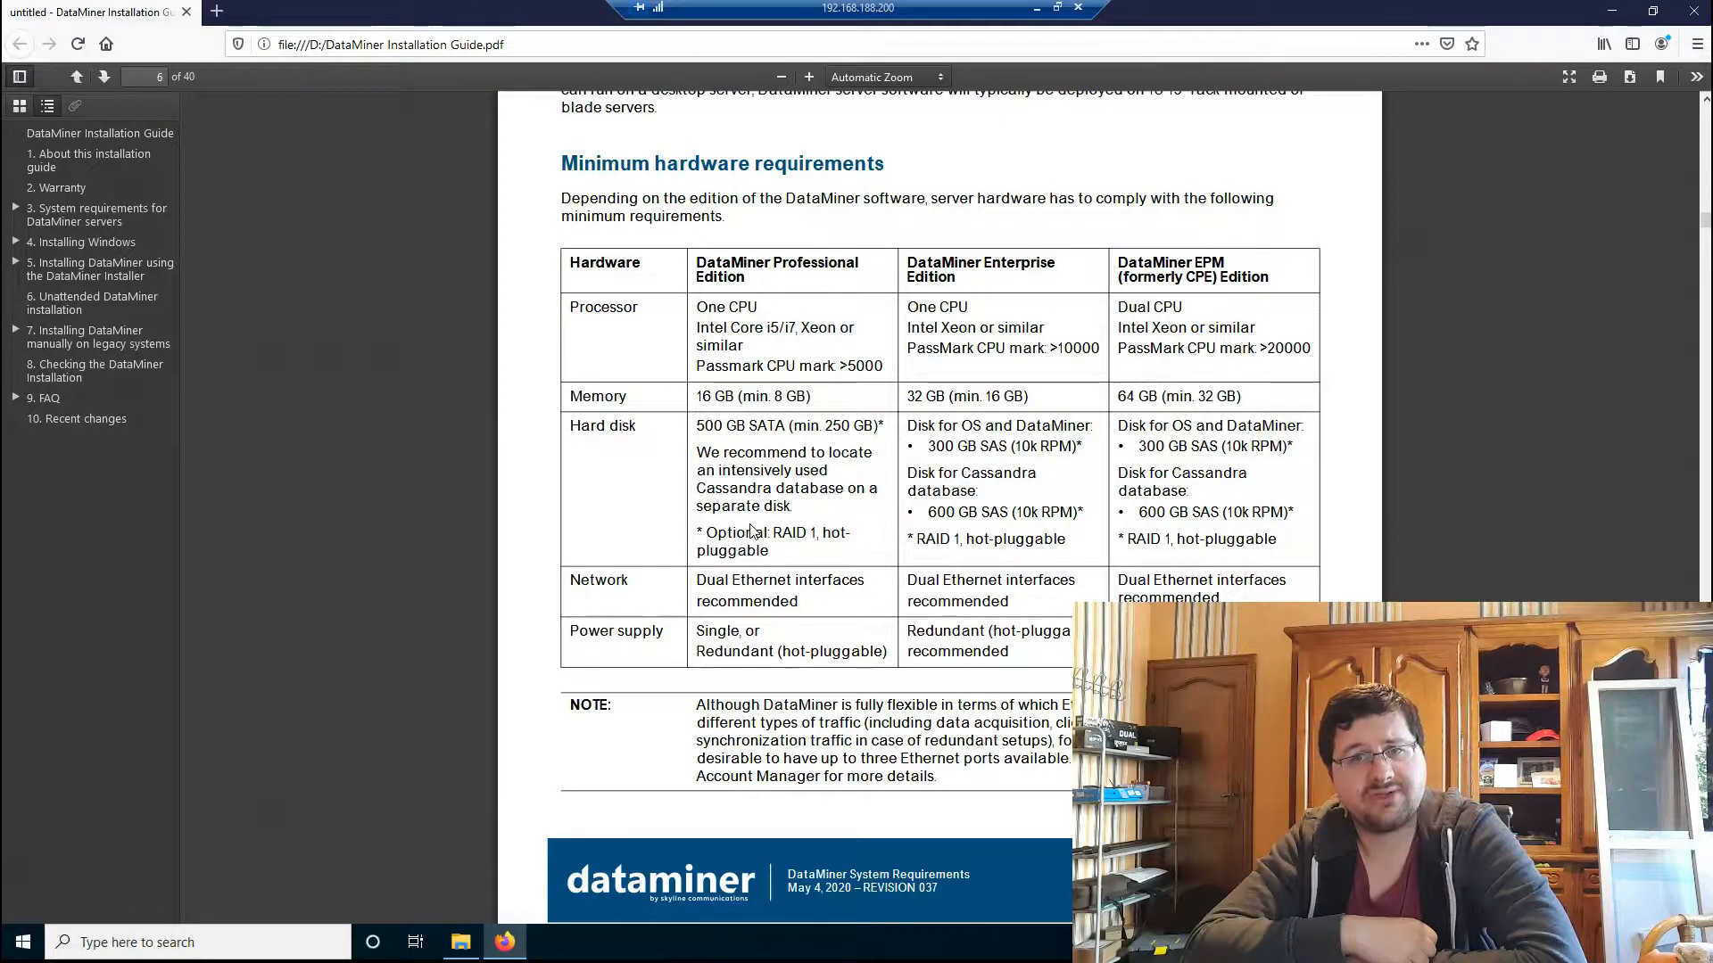
{"action": "scroll", "coordinate": [752, 531], "scroll_direction": "down", "scroll_amount": 10}
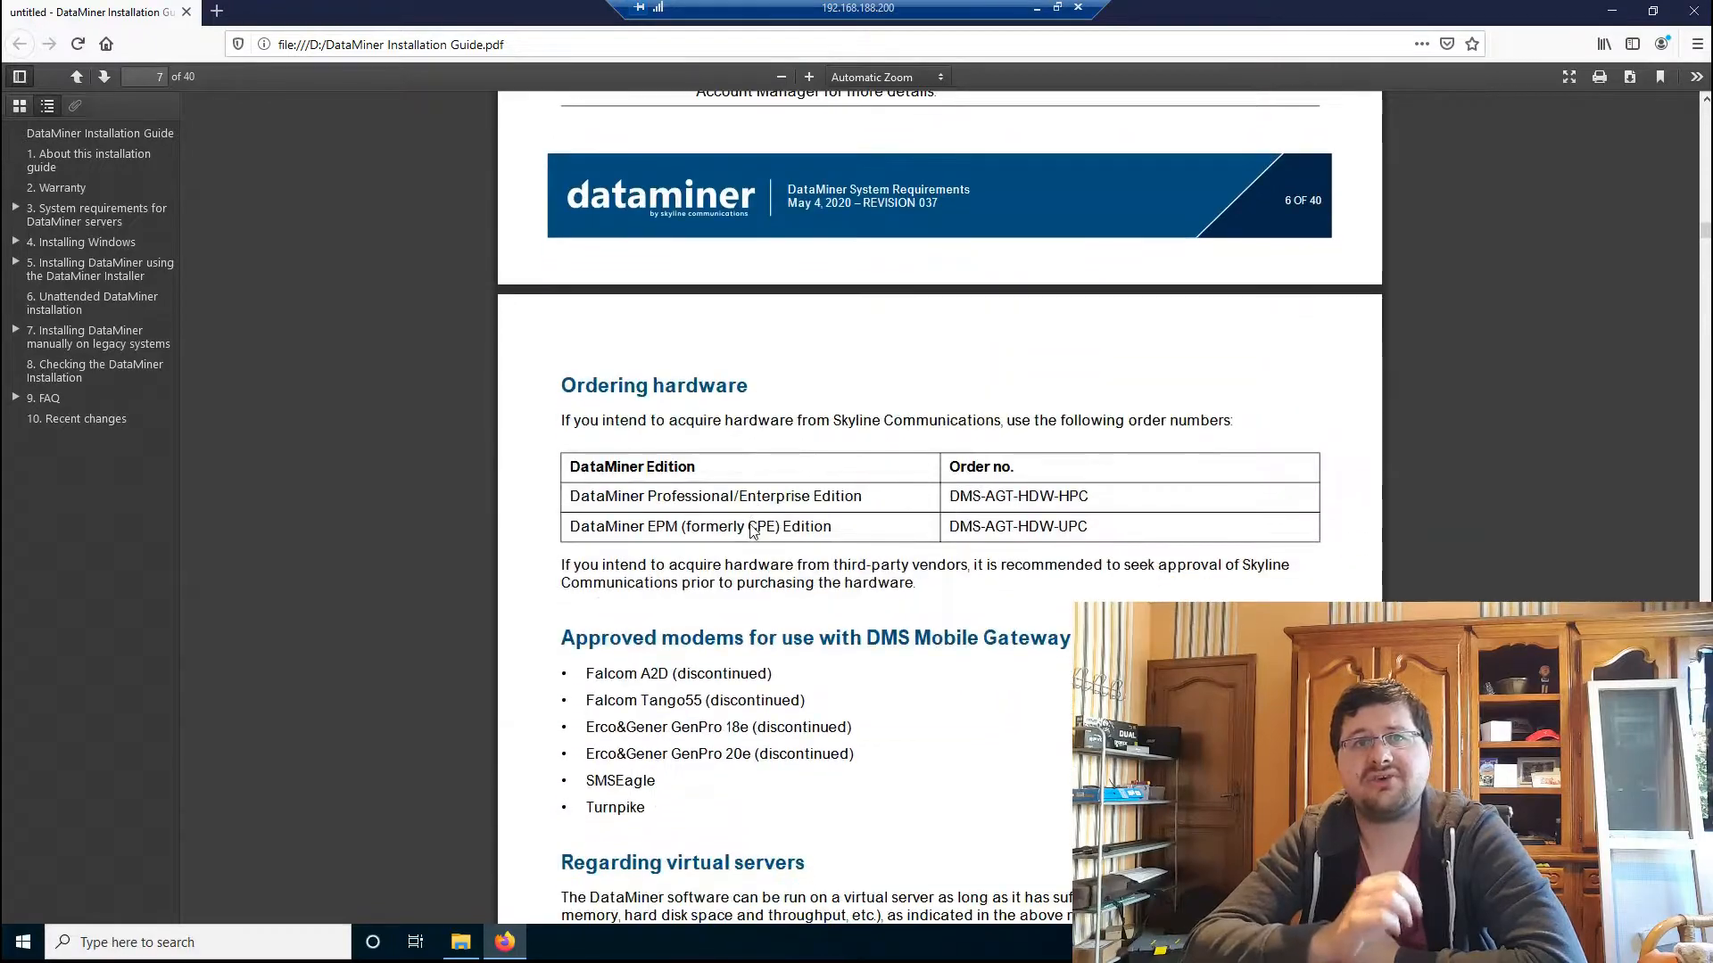
{"action": "scroll", "coordinate": [752, 530], "scroll_direction": "down", "scroll_amount": 3}
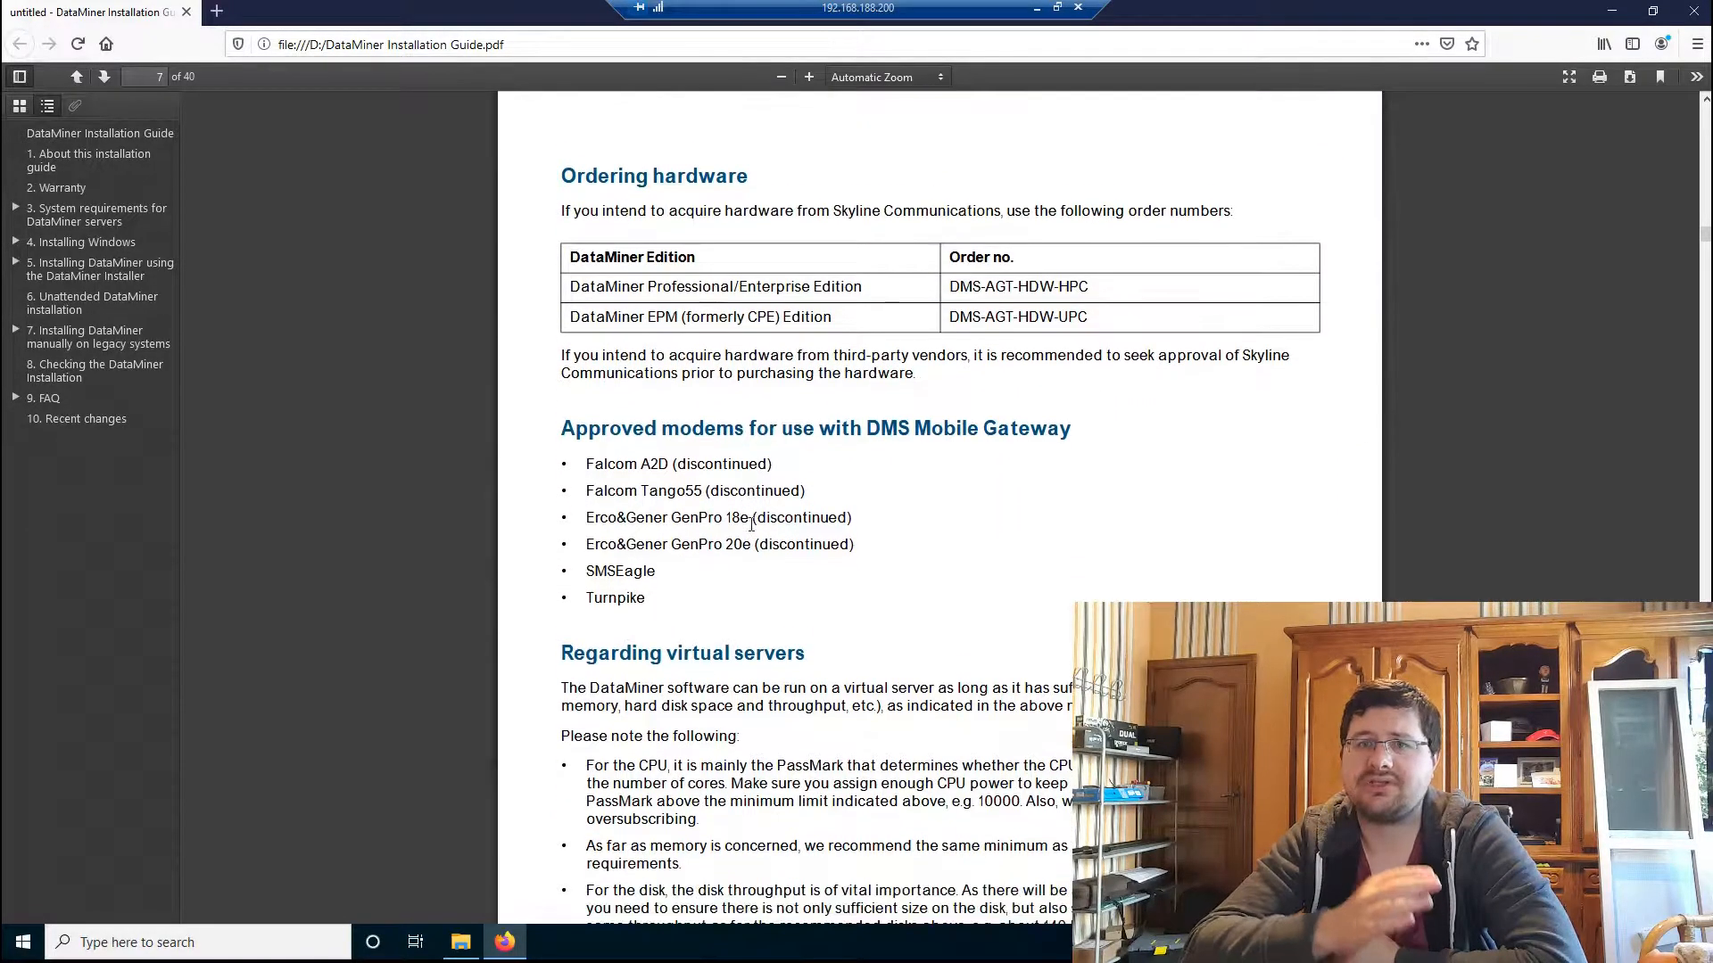
{"action": "scroll", "coordinate": [752, 528], "scroll_direction": "down", "scroll_amount": 1}
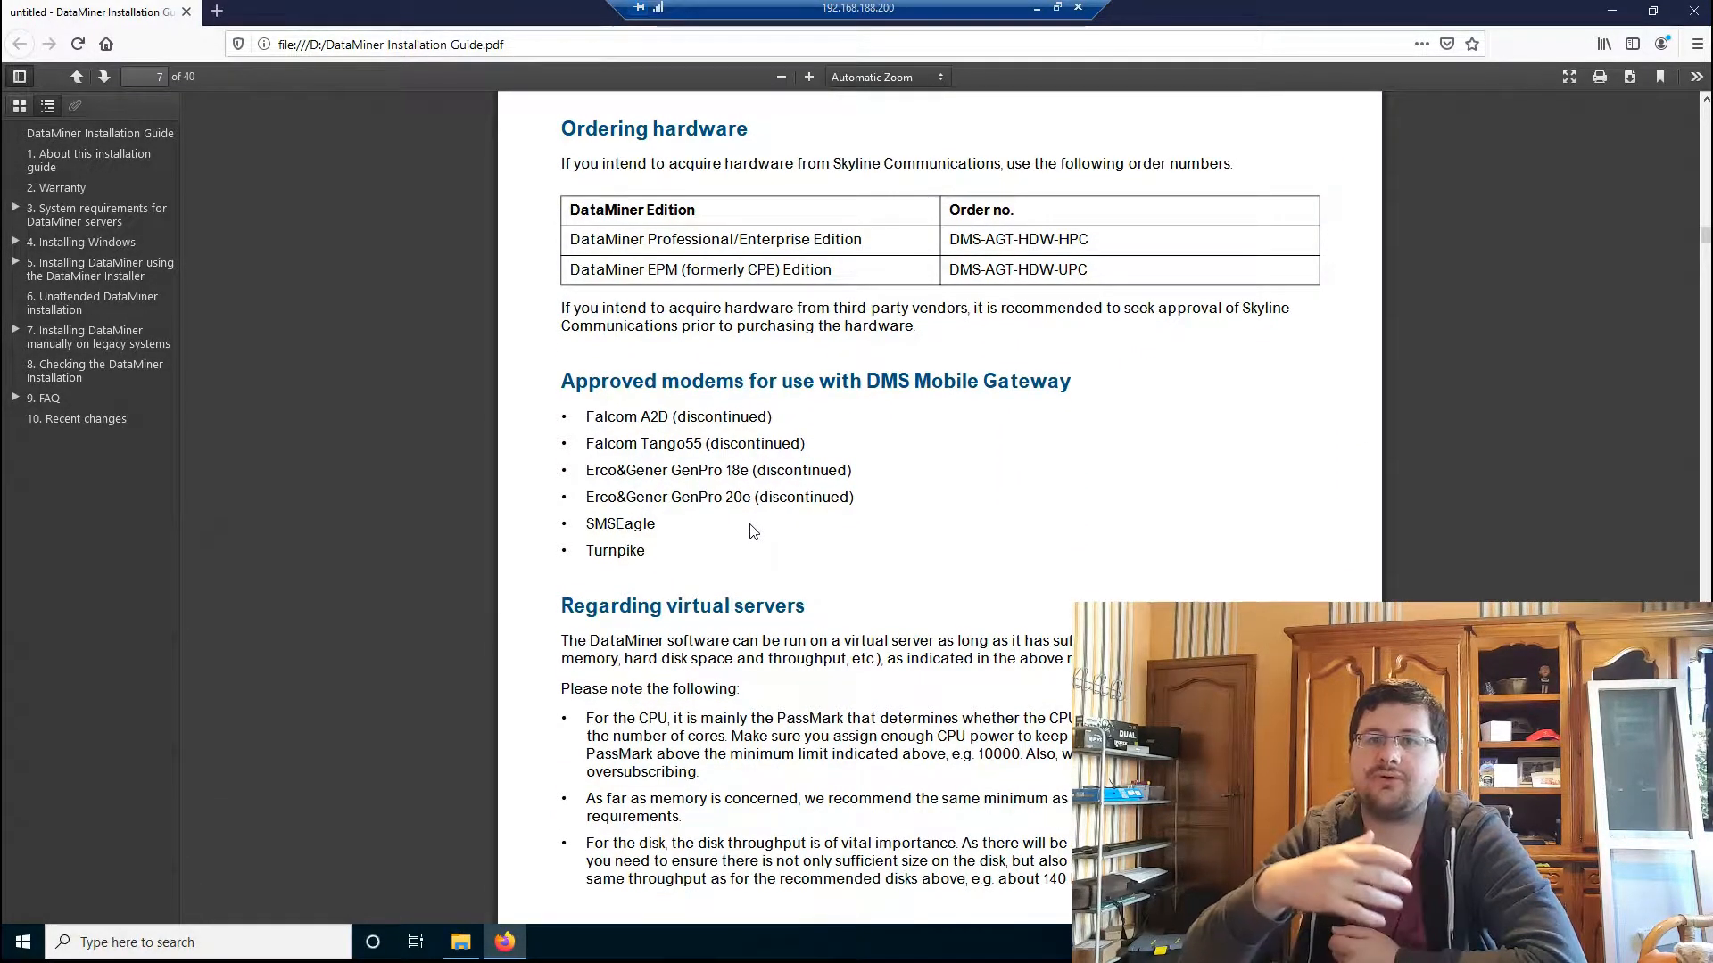
{"action": "scroll", "coordinate": [752, 530], "scroll_direction": "down", "scroll_amount": 6}
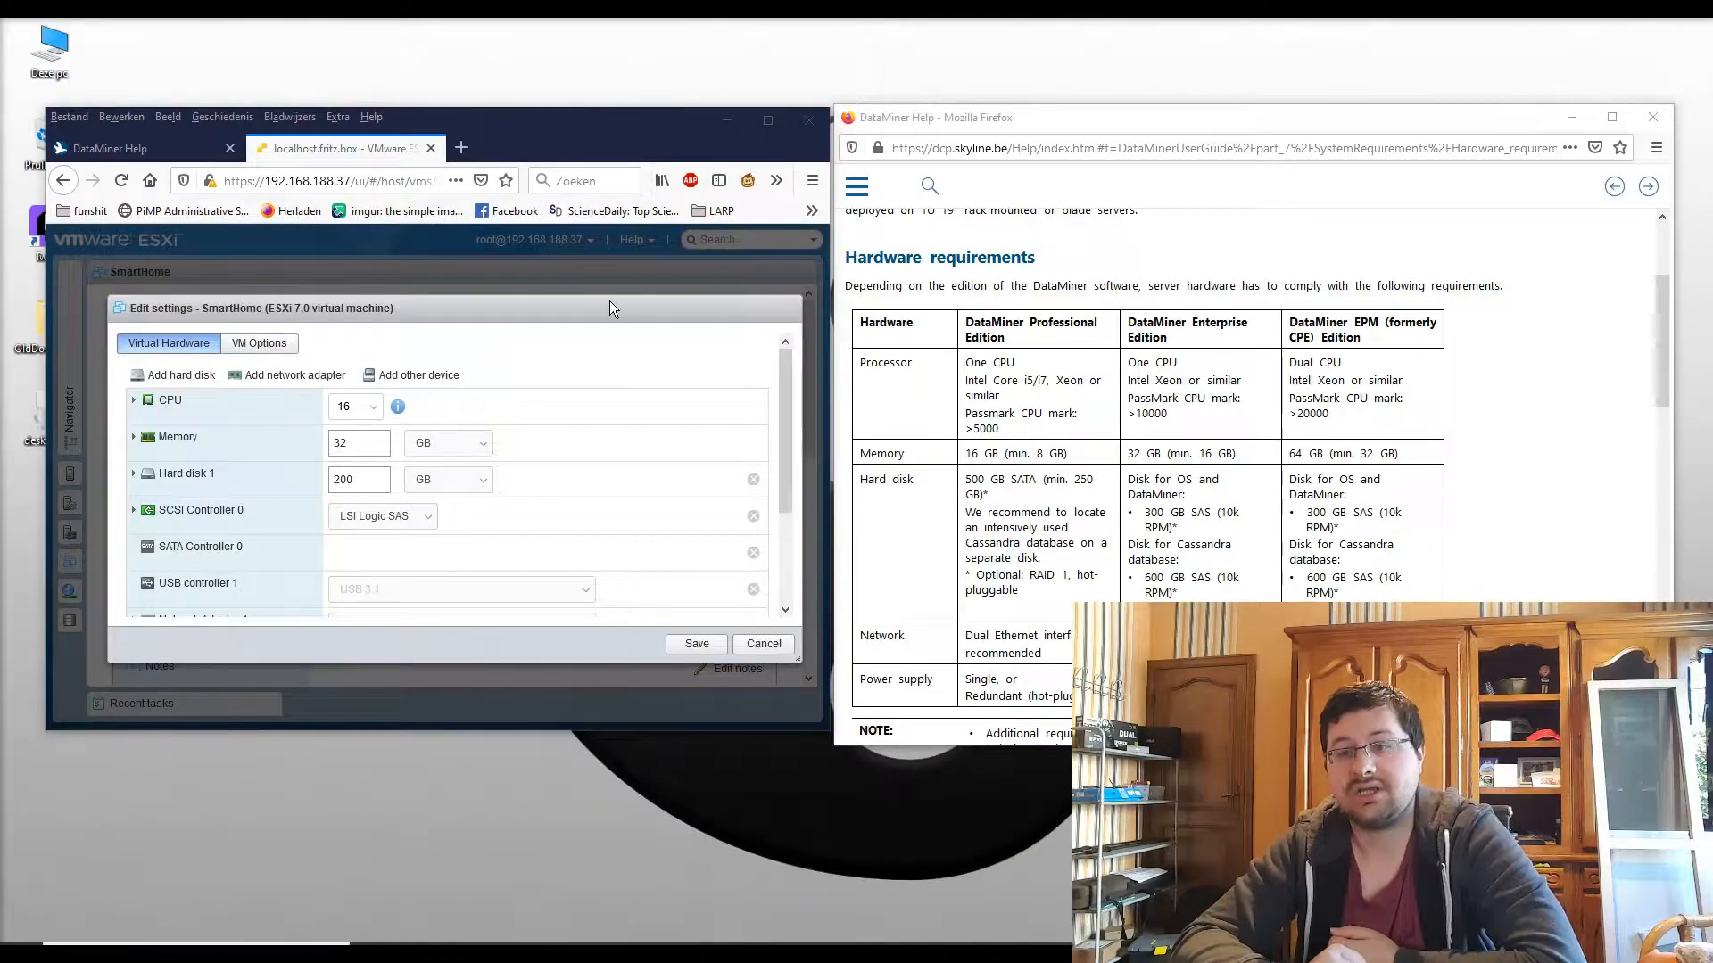
Step: Review the DataMiner Professional Edition hardware requirements in the help window
{"action": "left_click", "coordinate": [997, 435]}
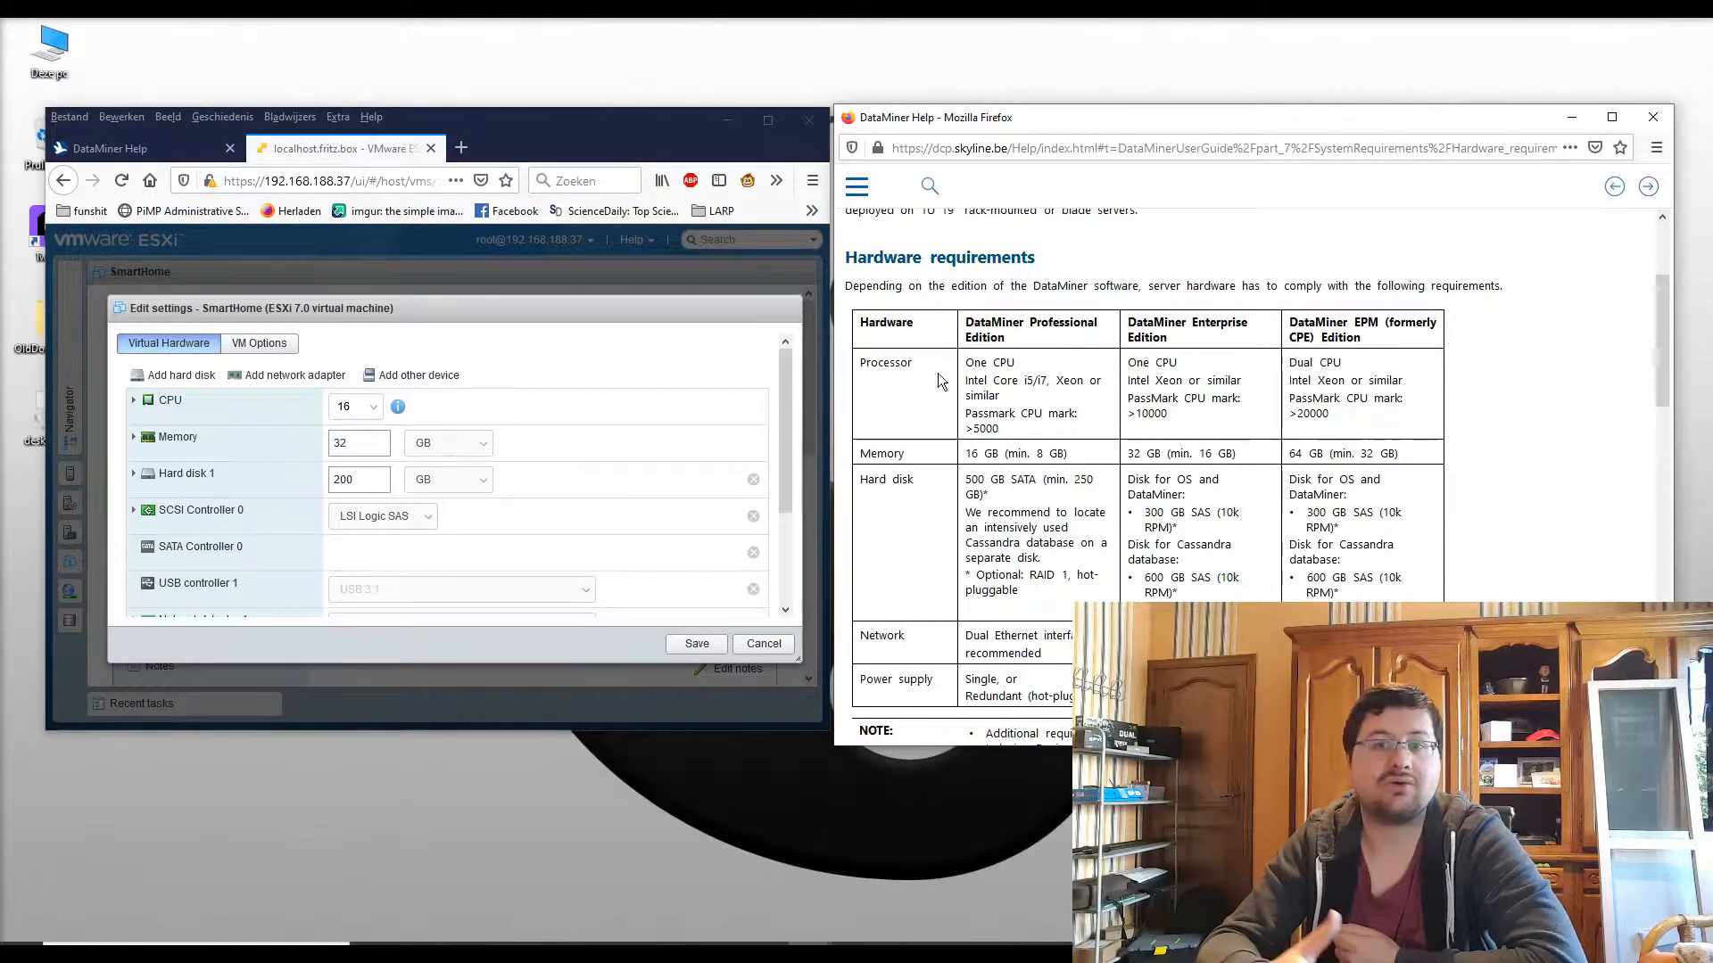
{"action": "left_click_drag", "start_coordinate": [1020, 338], "coordinate": [971, 322]}
{"action": "left_click", "coordinate": [1060, 412]}
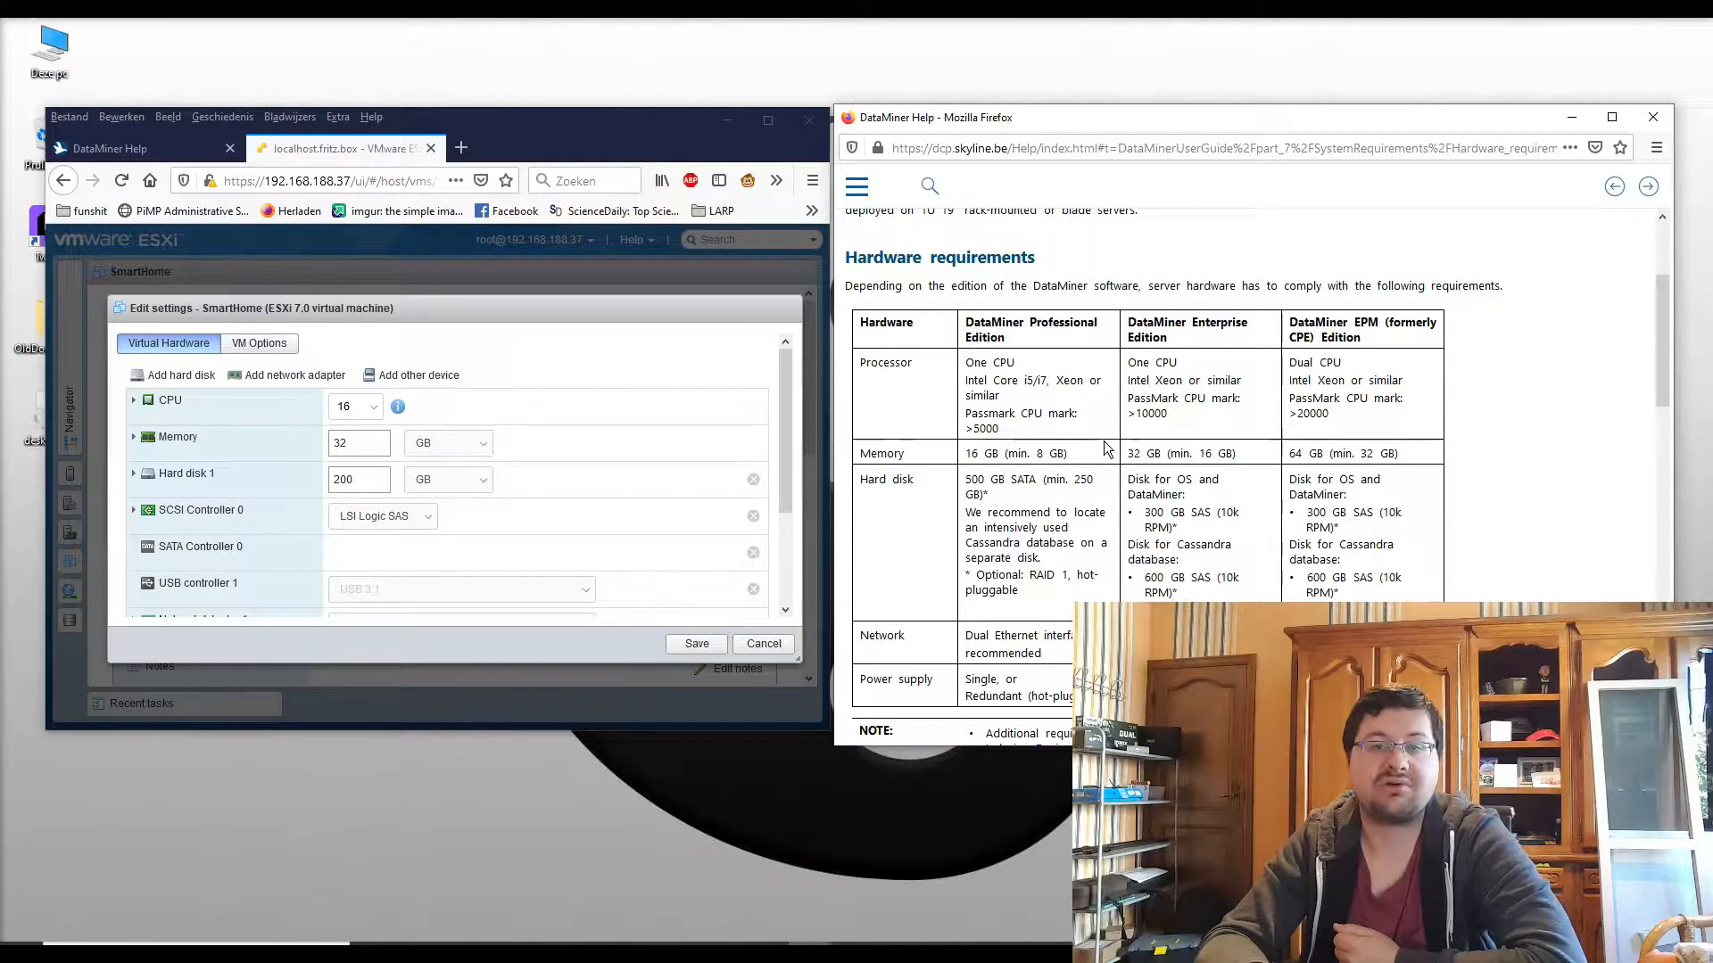
{"action": "scroll", "coordinate": [1065, 463], "scroll_direction": "down", "scroll_amount": 2}
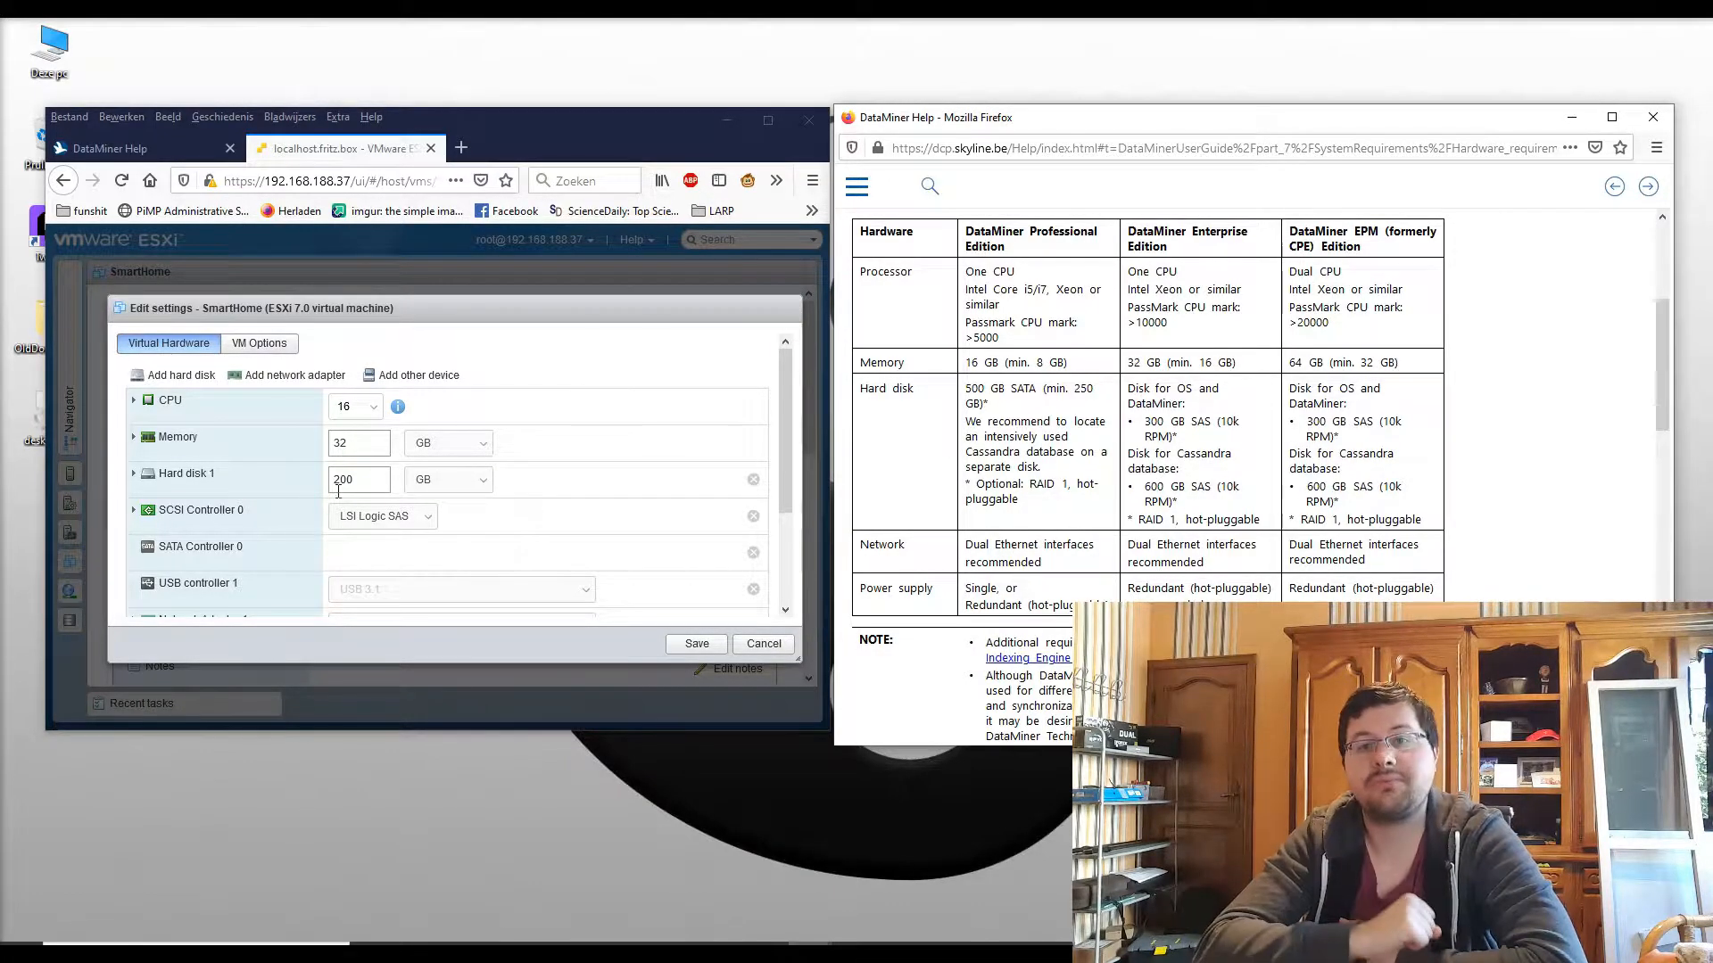
Step: Resize Hard disk 1 from 200 GB to 300 GB and bring up the Add hard disk choices
{"action": "left_click_drag", "start_coordinate": [357, 480], "coordinate": [313, 483]}
{"action": "type", "text": "300"}
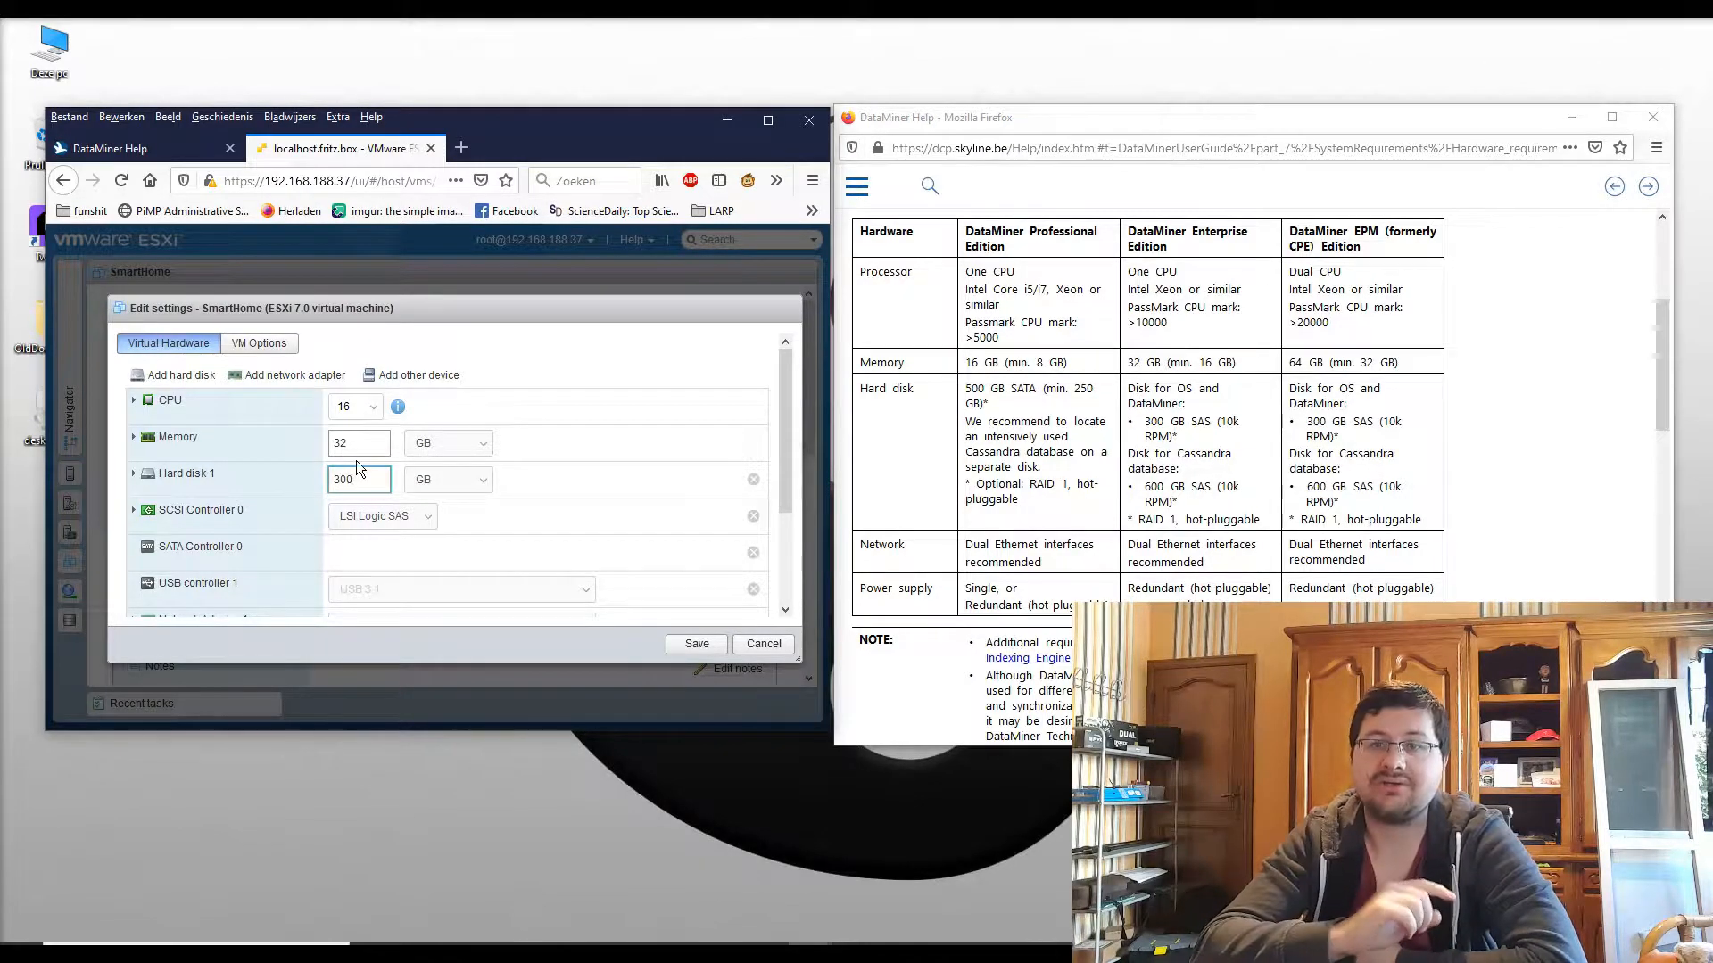
{"action": "left_click", "coordinate": [361, 451]}
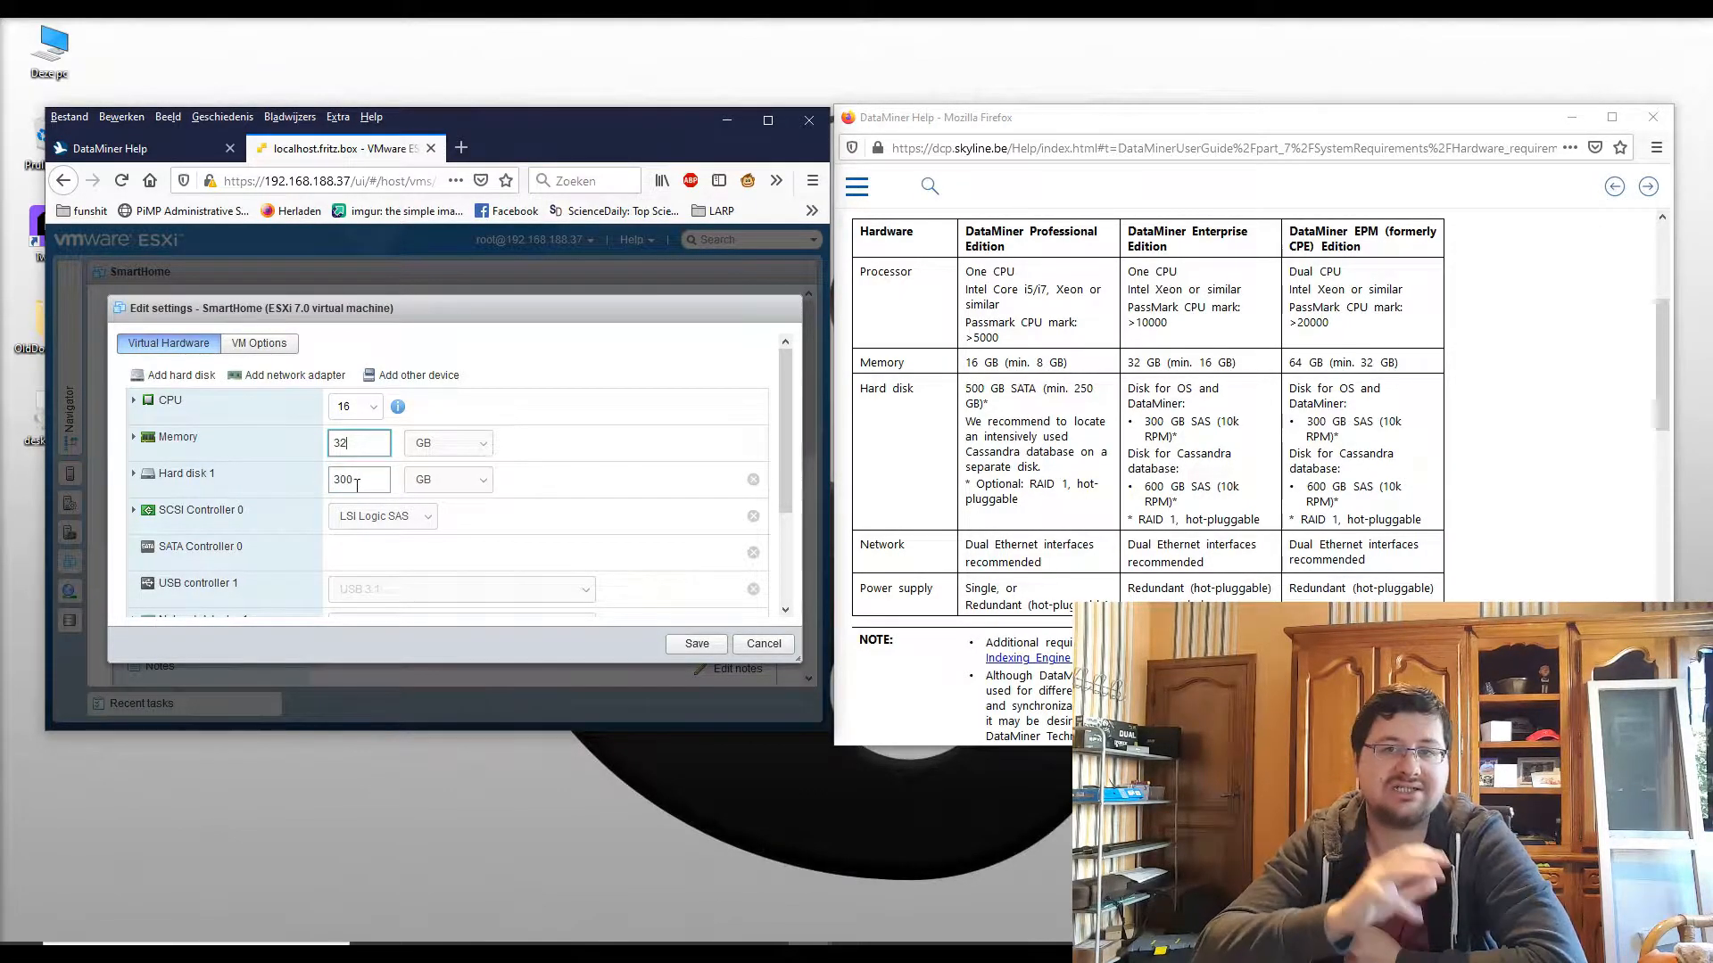
{"action": "left_click", "coordinate": [179, 378]}
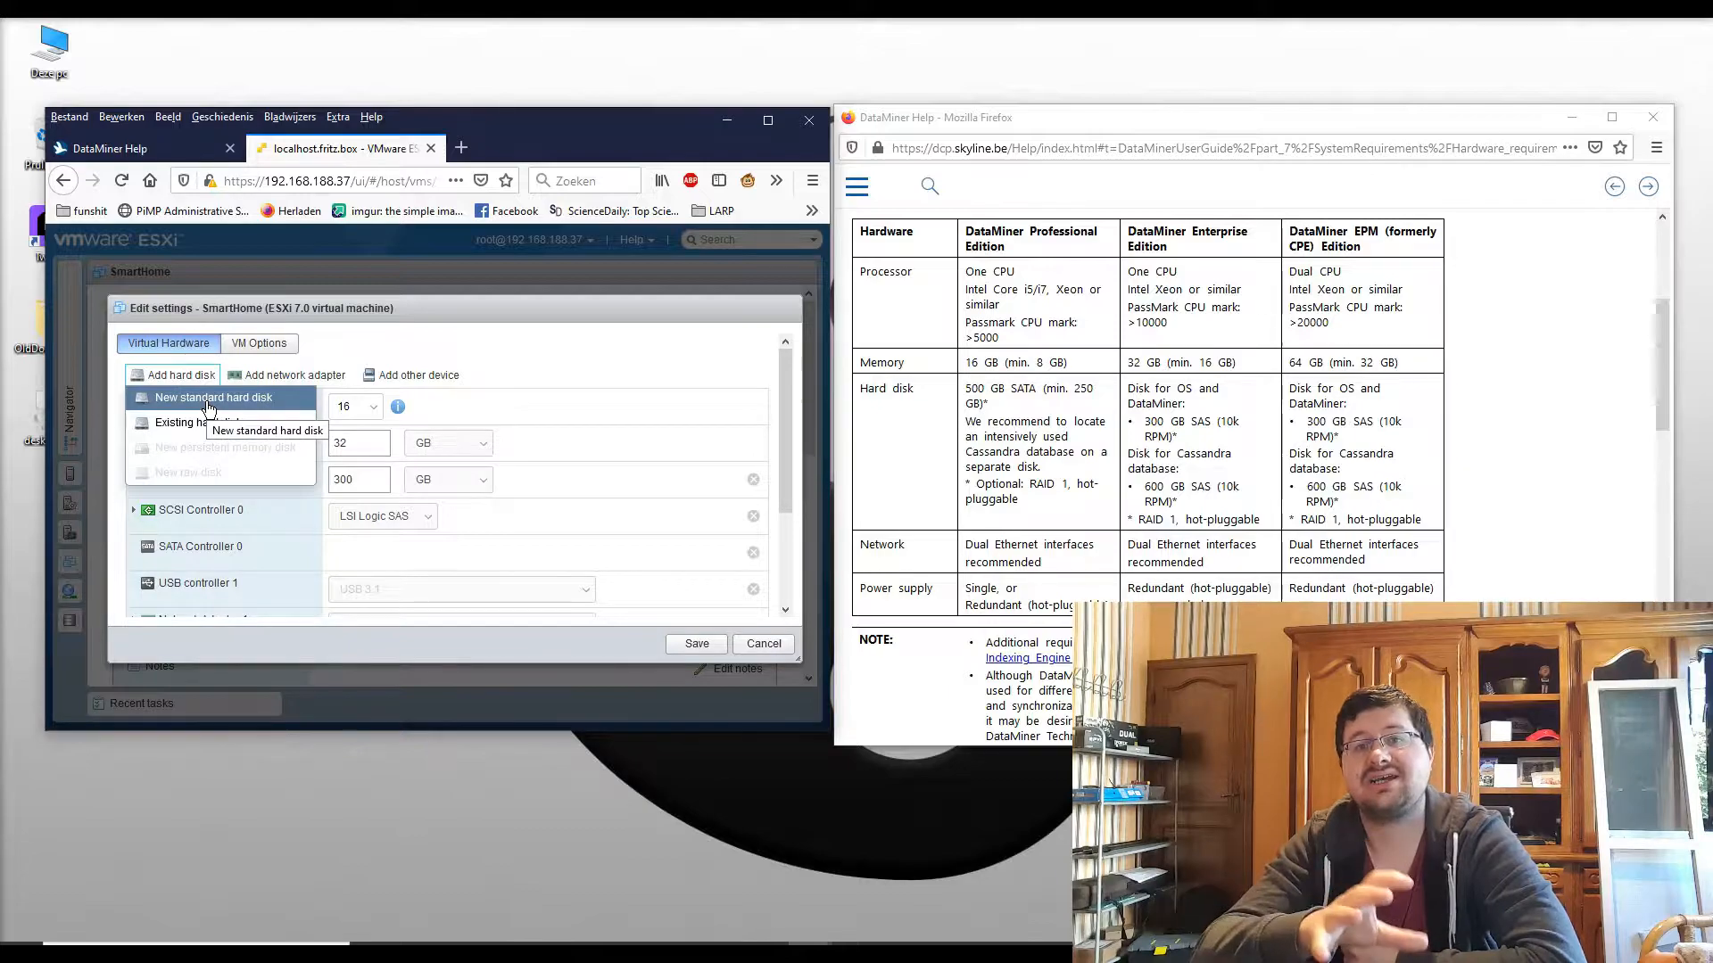
Step: Add a new 300 GB standard hard disk, then open the Indexing Engine system requirements in the help
{"action": "left_click", "coordinate": [208, 399]}
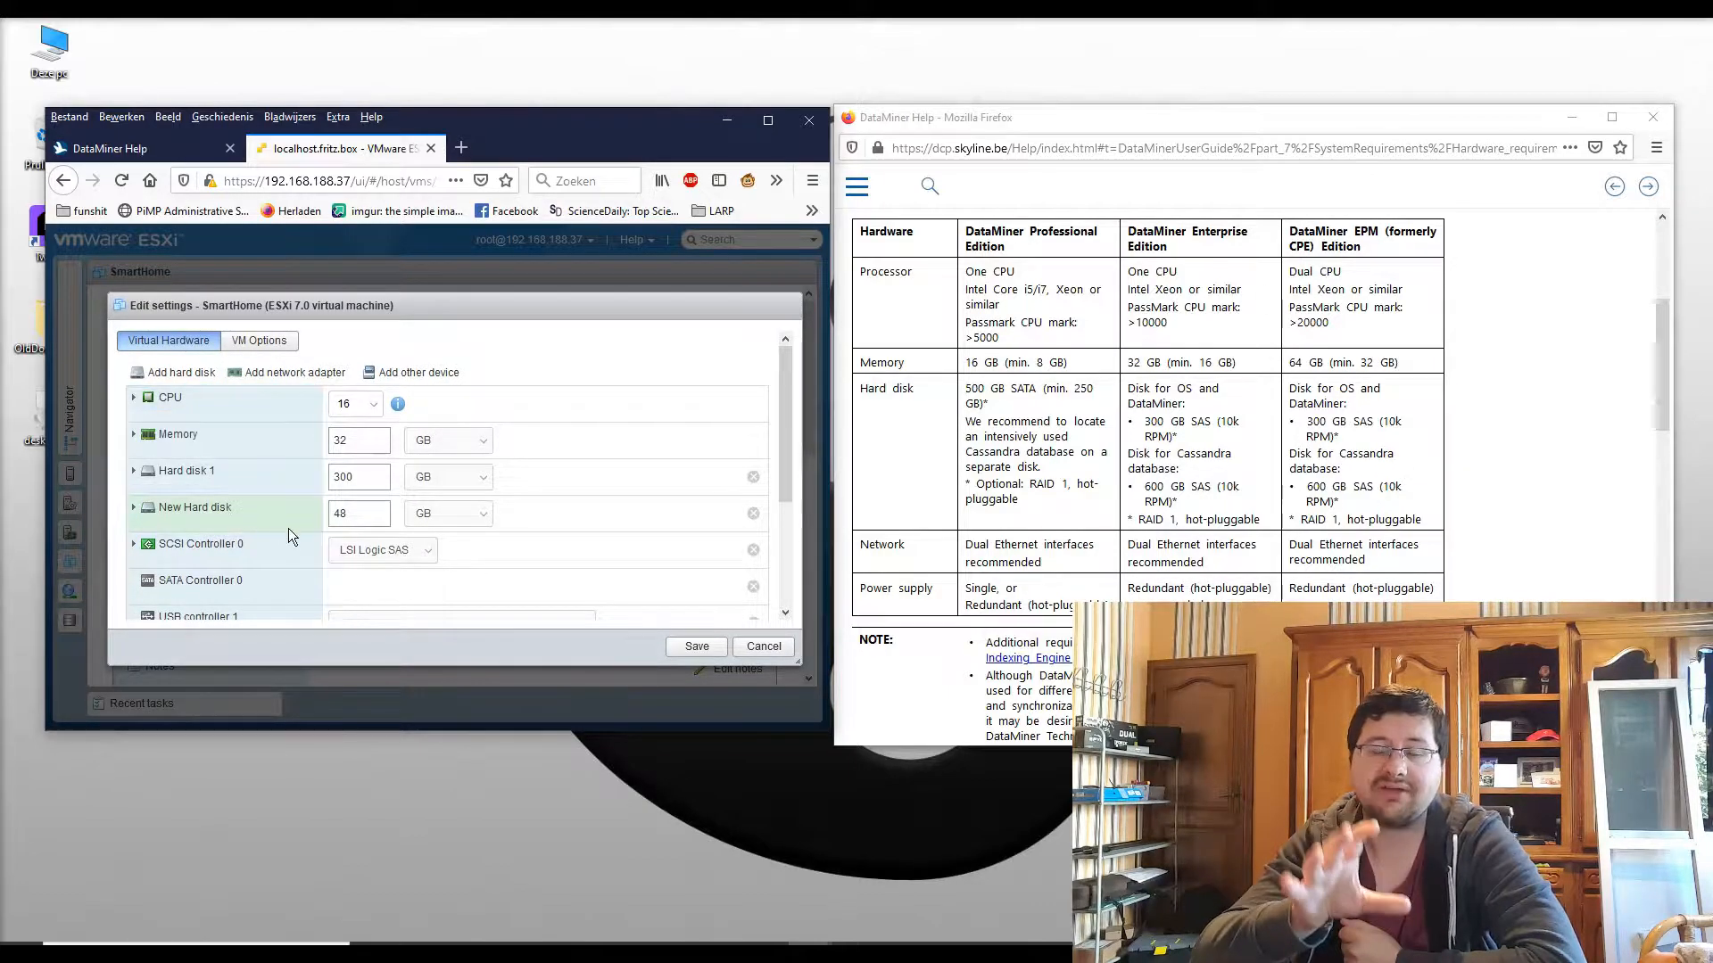
{"action": "left_click", "coordinate": [380, 510]}
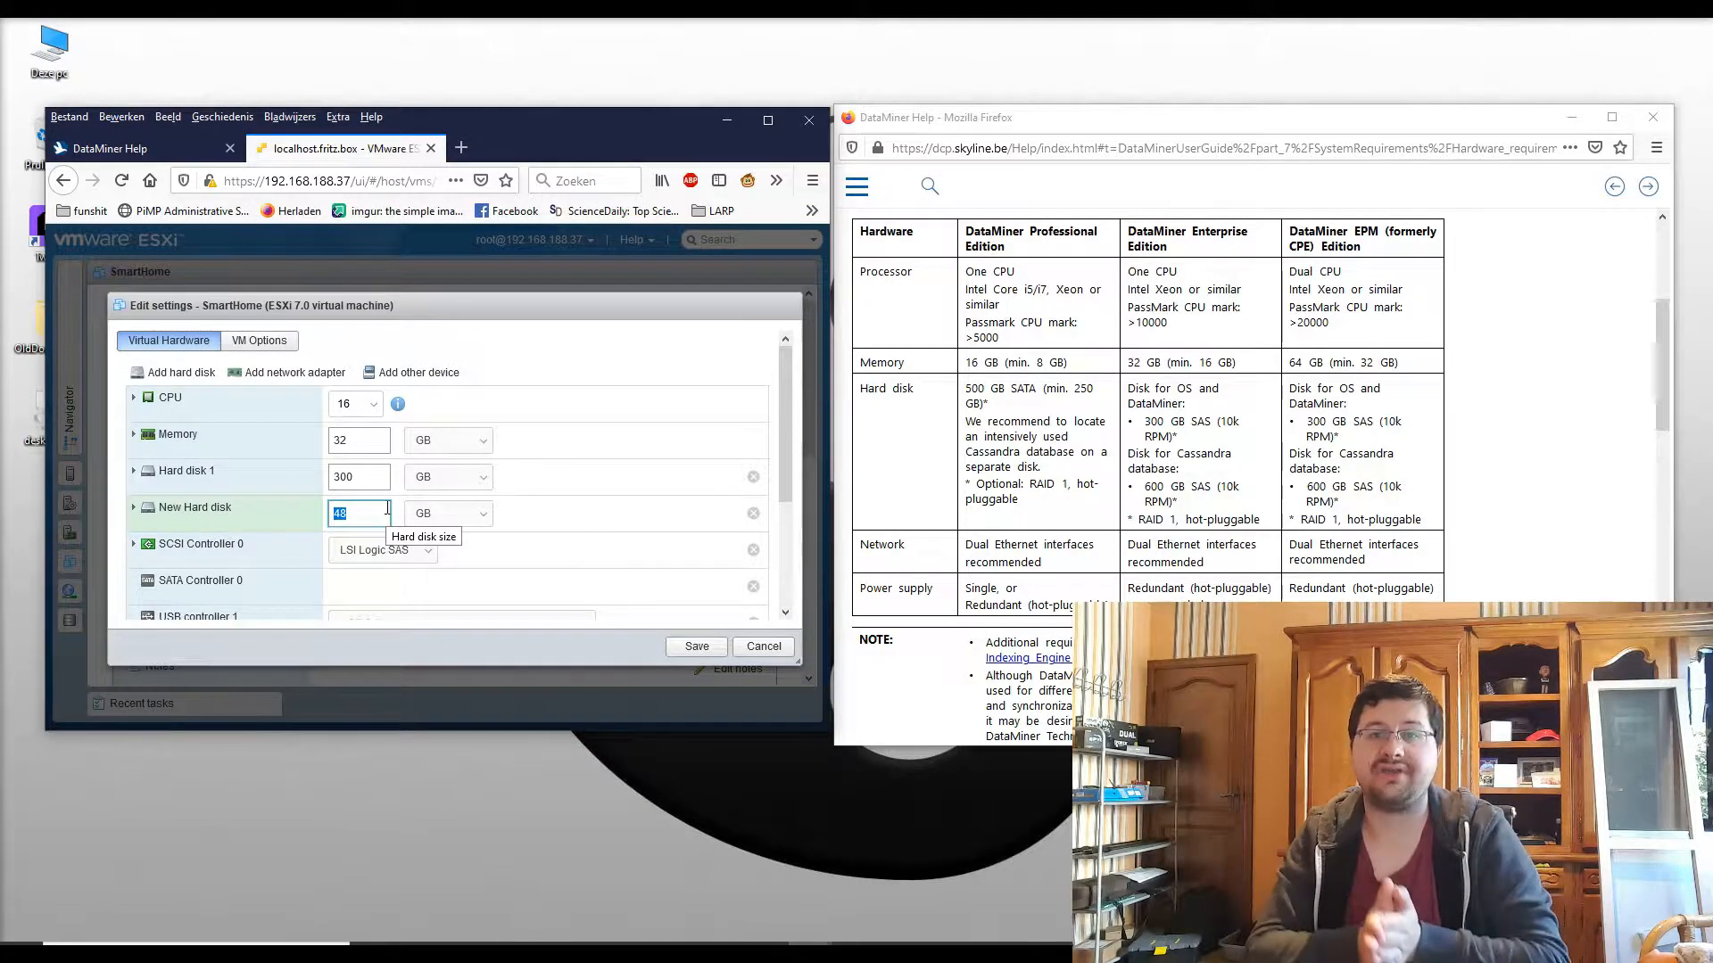
{"action": "type", "text": "300"}
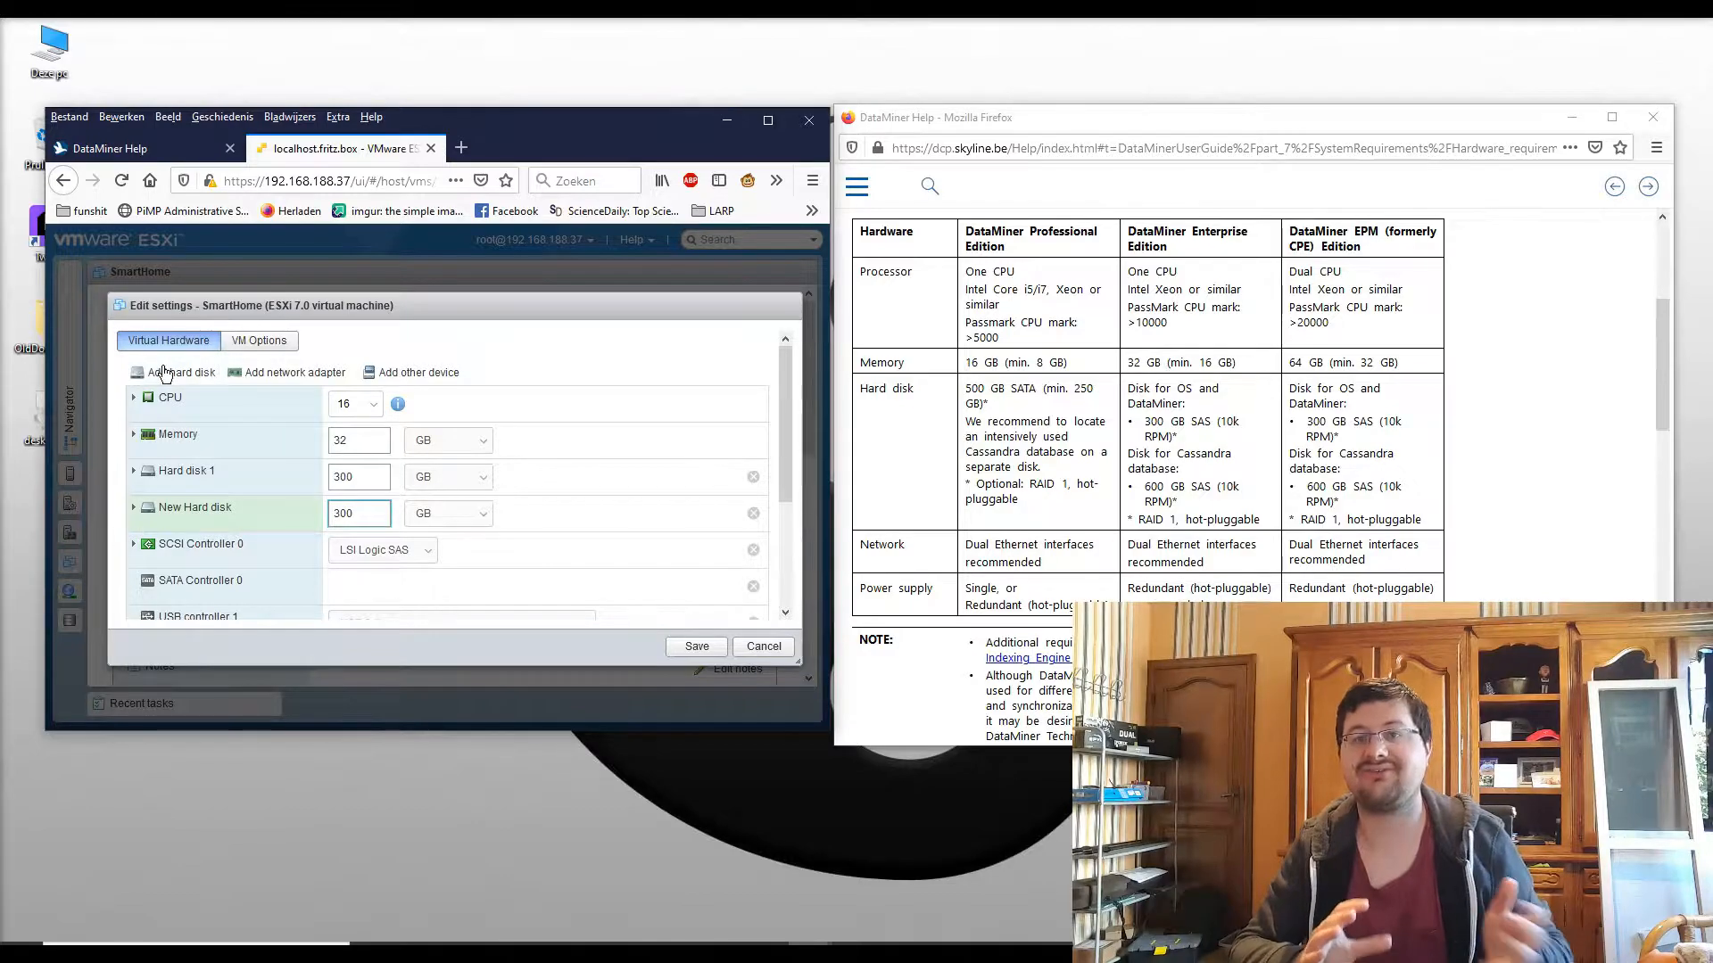
{"action": "left_click", "coordinate": [1150, 601]}
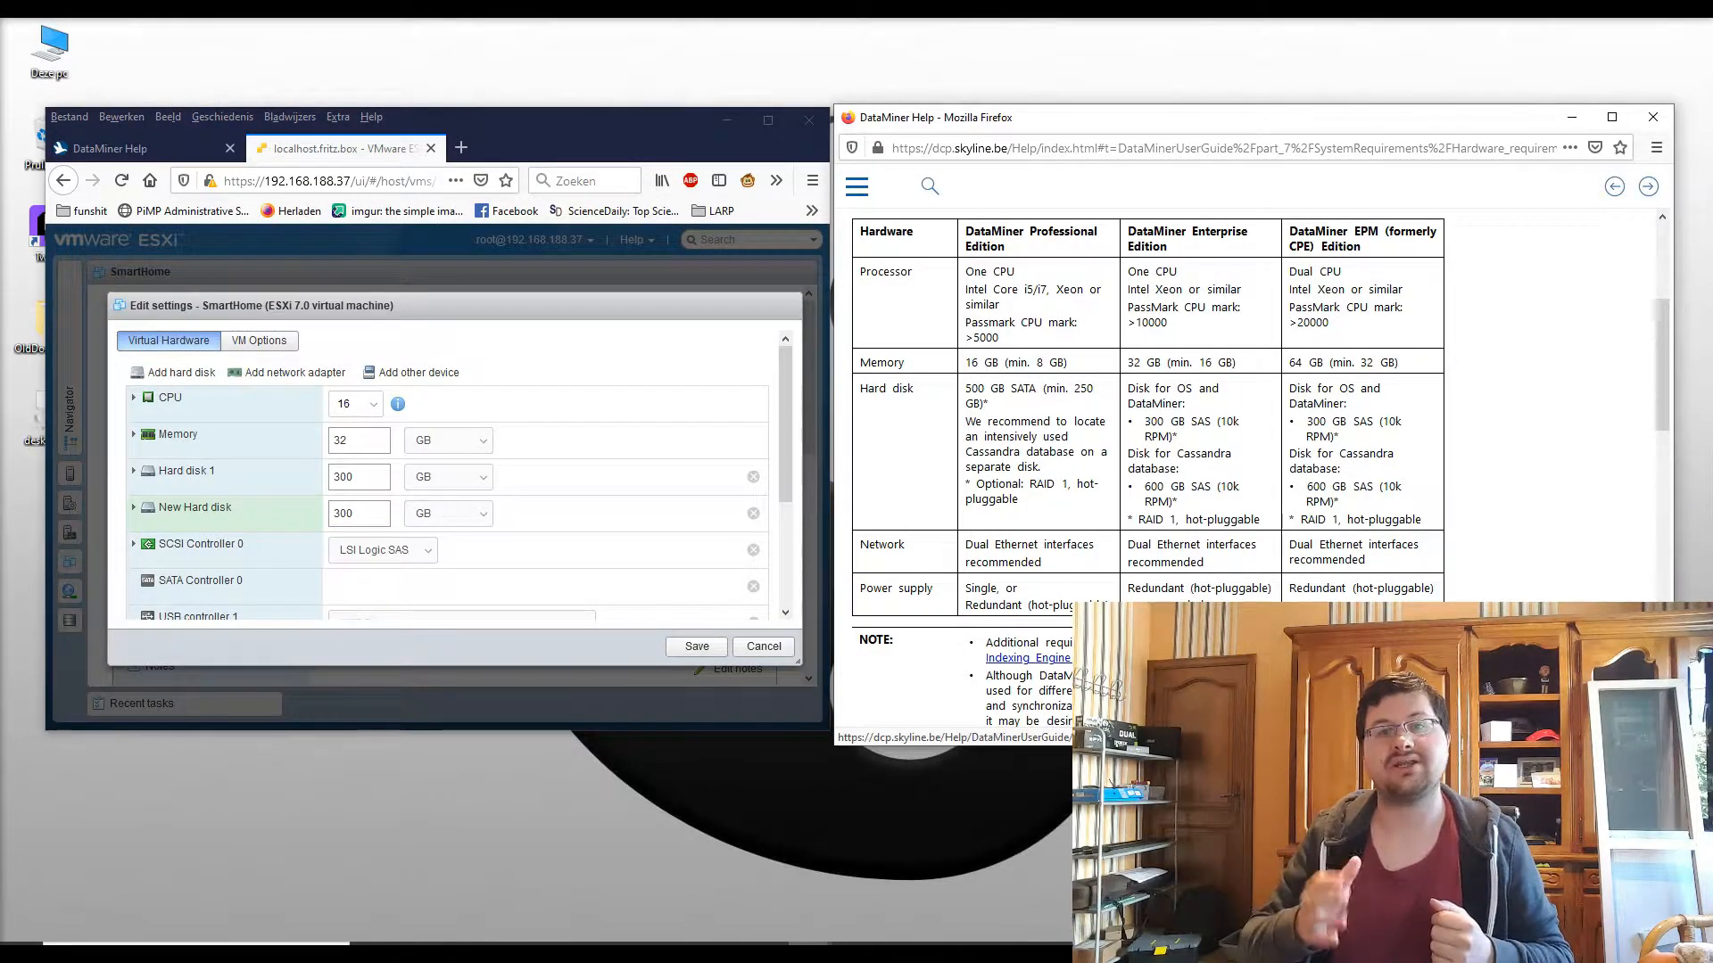
{"action": "left_click", "coordinate": [1052, 658]}
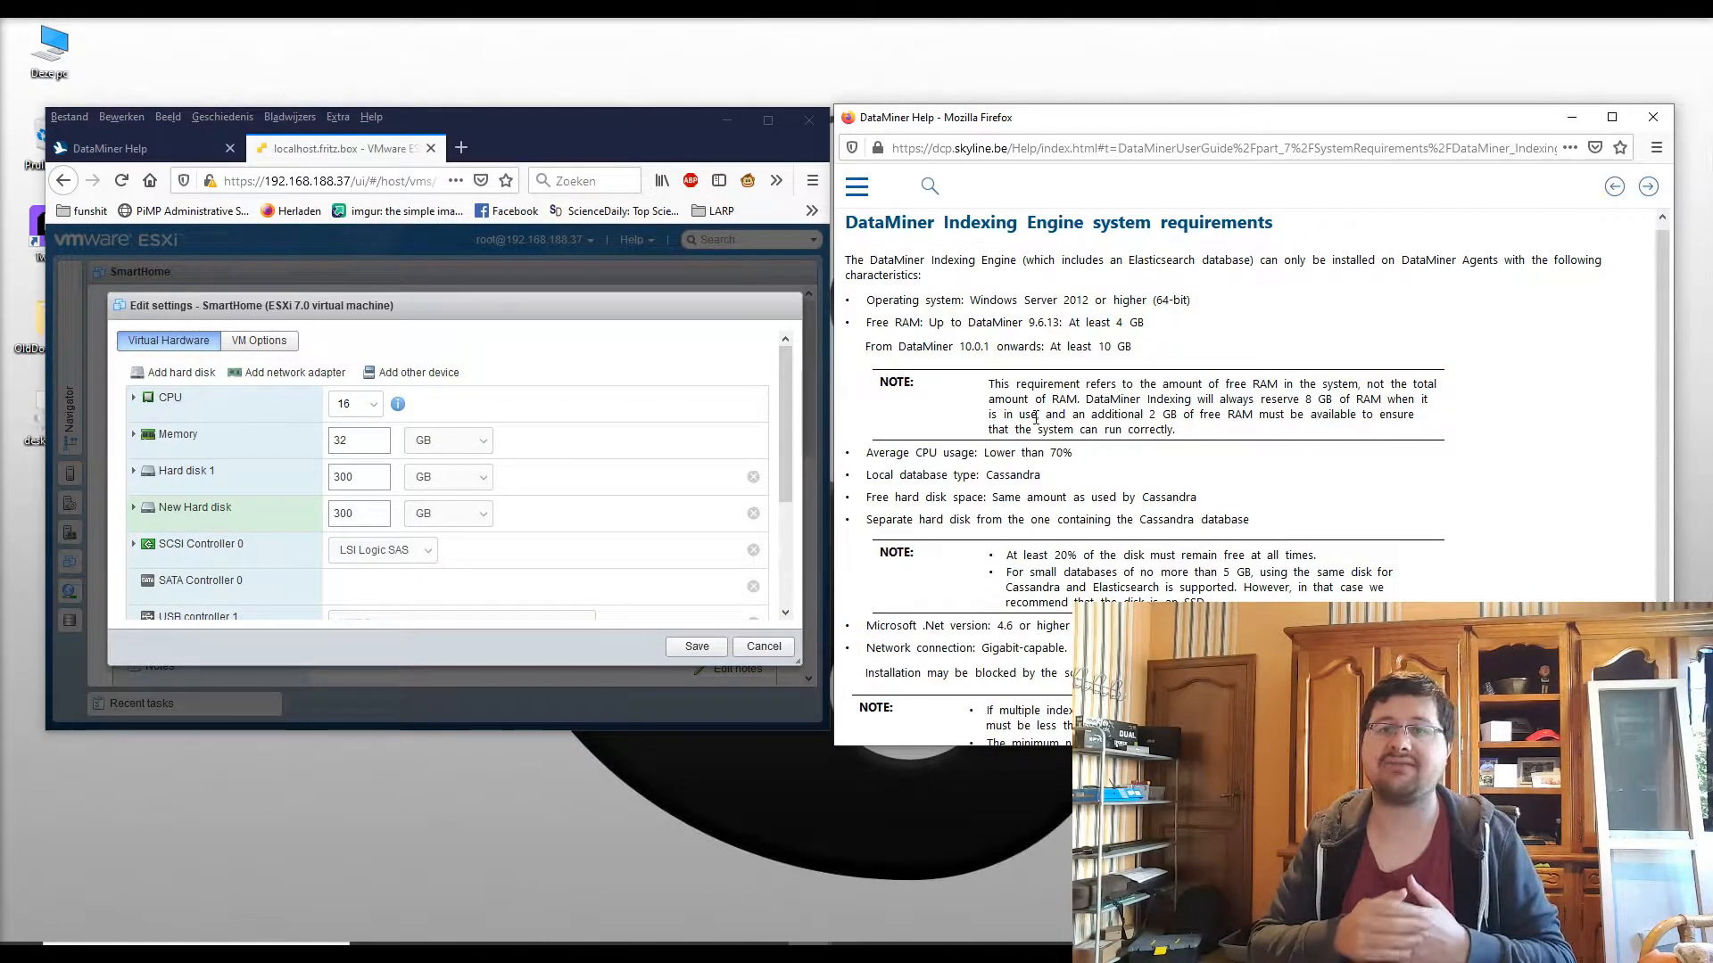
Step: Read the Indexing Engine requirements, noting Elasticsearch and Cassandra's need for a separate hard disk
{"action": "left_click_drag", "start_coordinate": [917, 223], "coordinate": [1309, 228]}
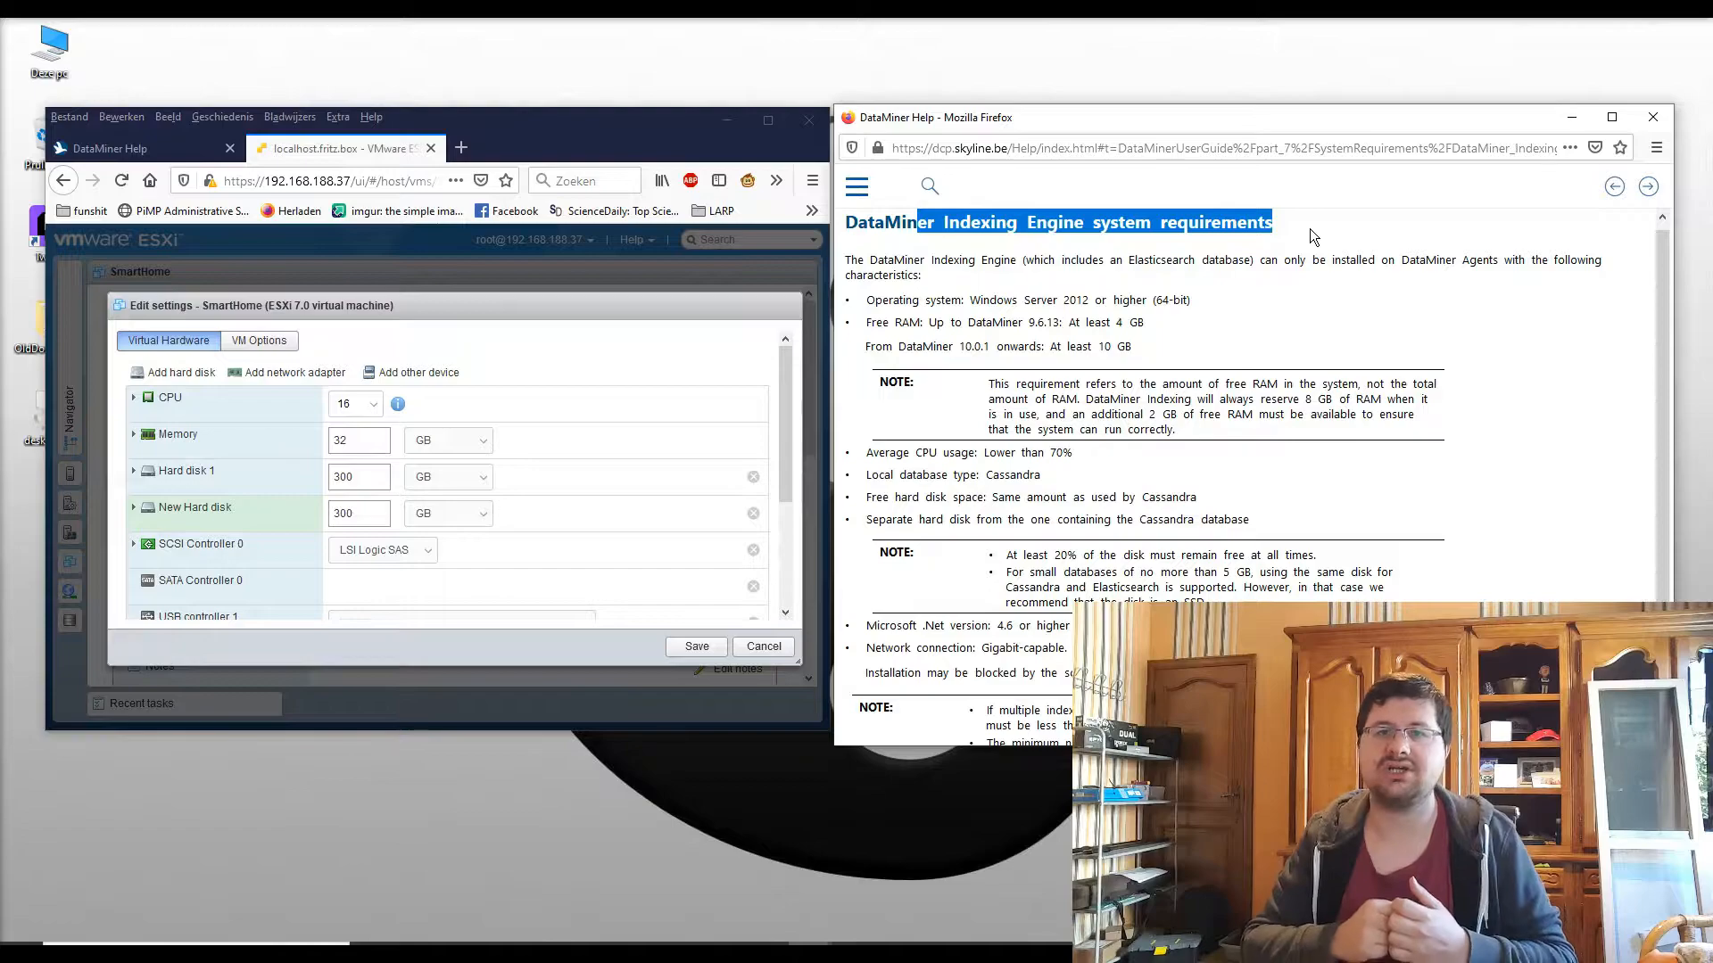
{"action": "left_click_drag", "start_coordinate": [932, 259], "coordinate": [1125, 260]}
{"action": "left_click", "coordinate": [1195, 259]}
{"action": "double_click", "coordinate": [1194, 259]}
{"action": "left_click", "coordinate": [1238, 256]}
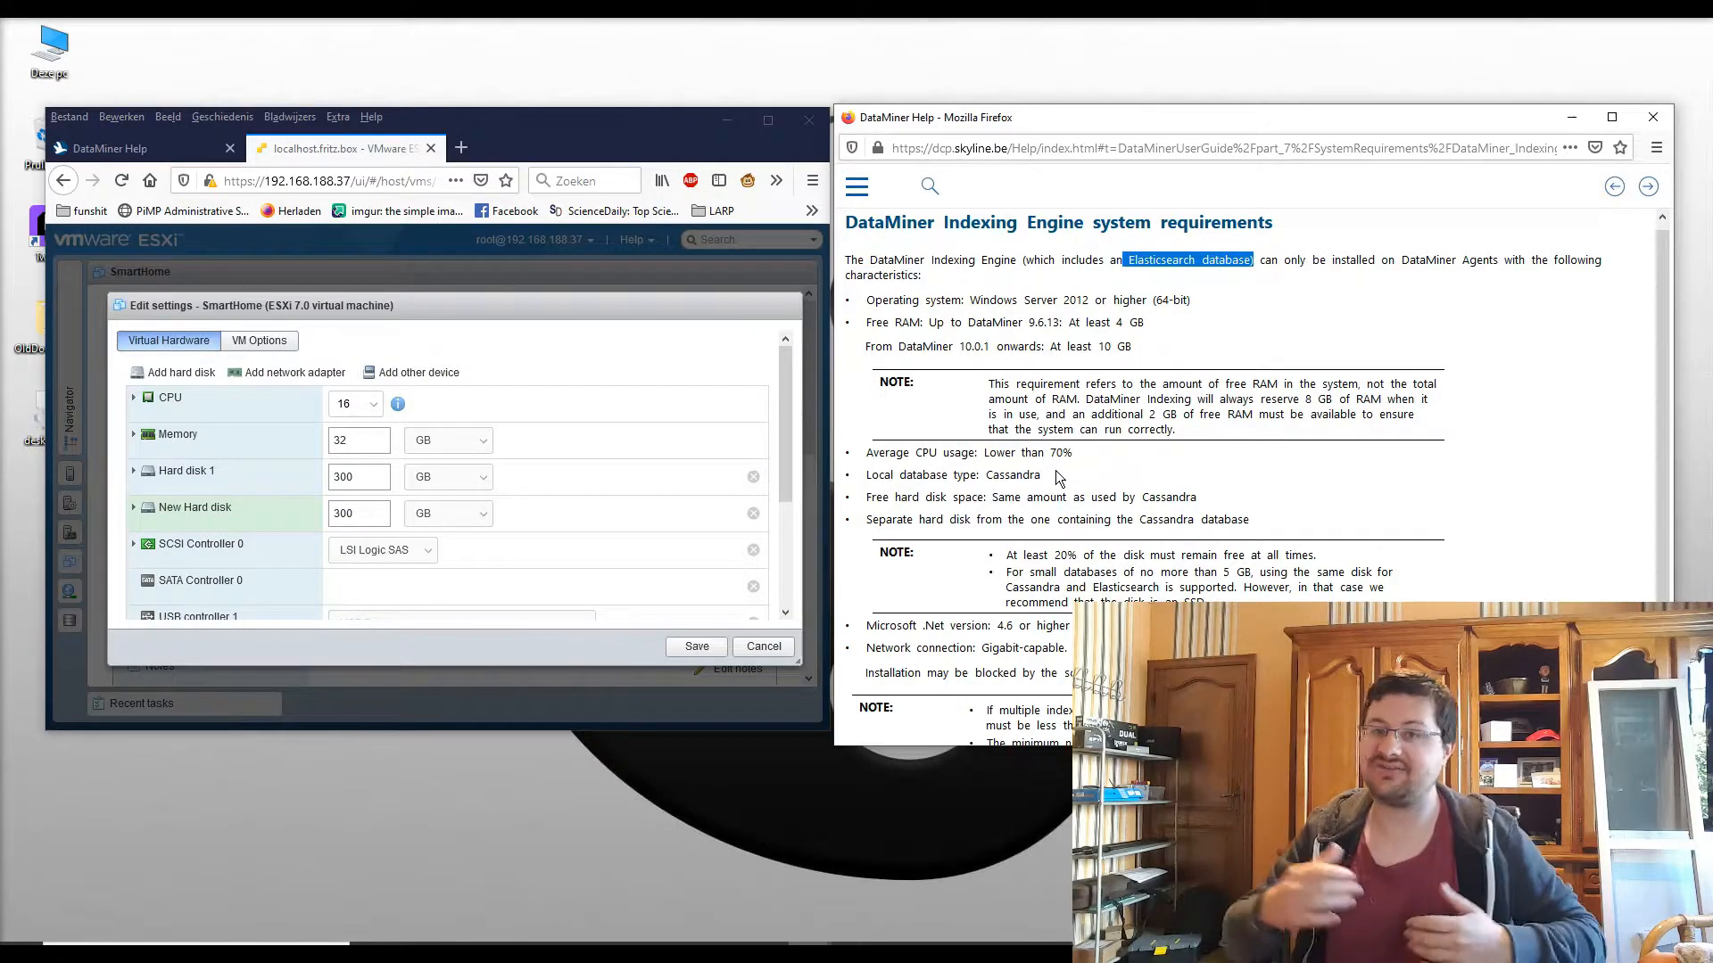
{"action": "left_click_drag", "start_coordinate": [1196, 496], "coordinate": [863, 499]}
{"action": "left_click_drag", "start_coordinate": [1259, 523], "coordinate": [873, 522]}
{"action": "left_click", "coordinate": [1009, 520]}
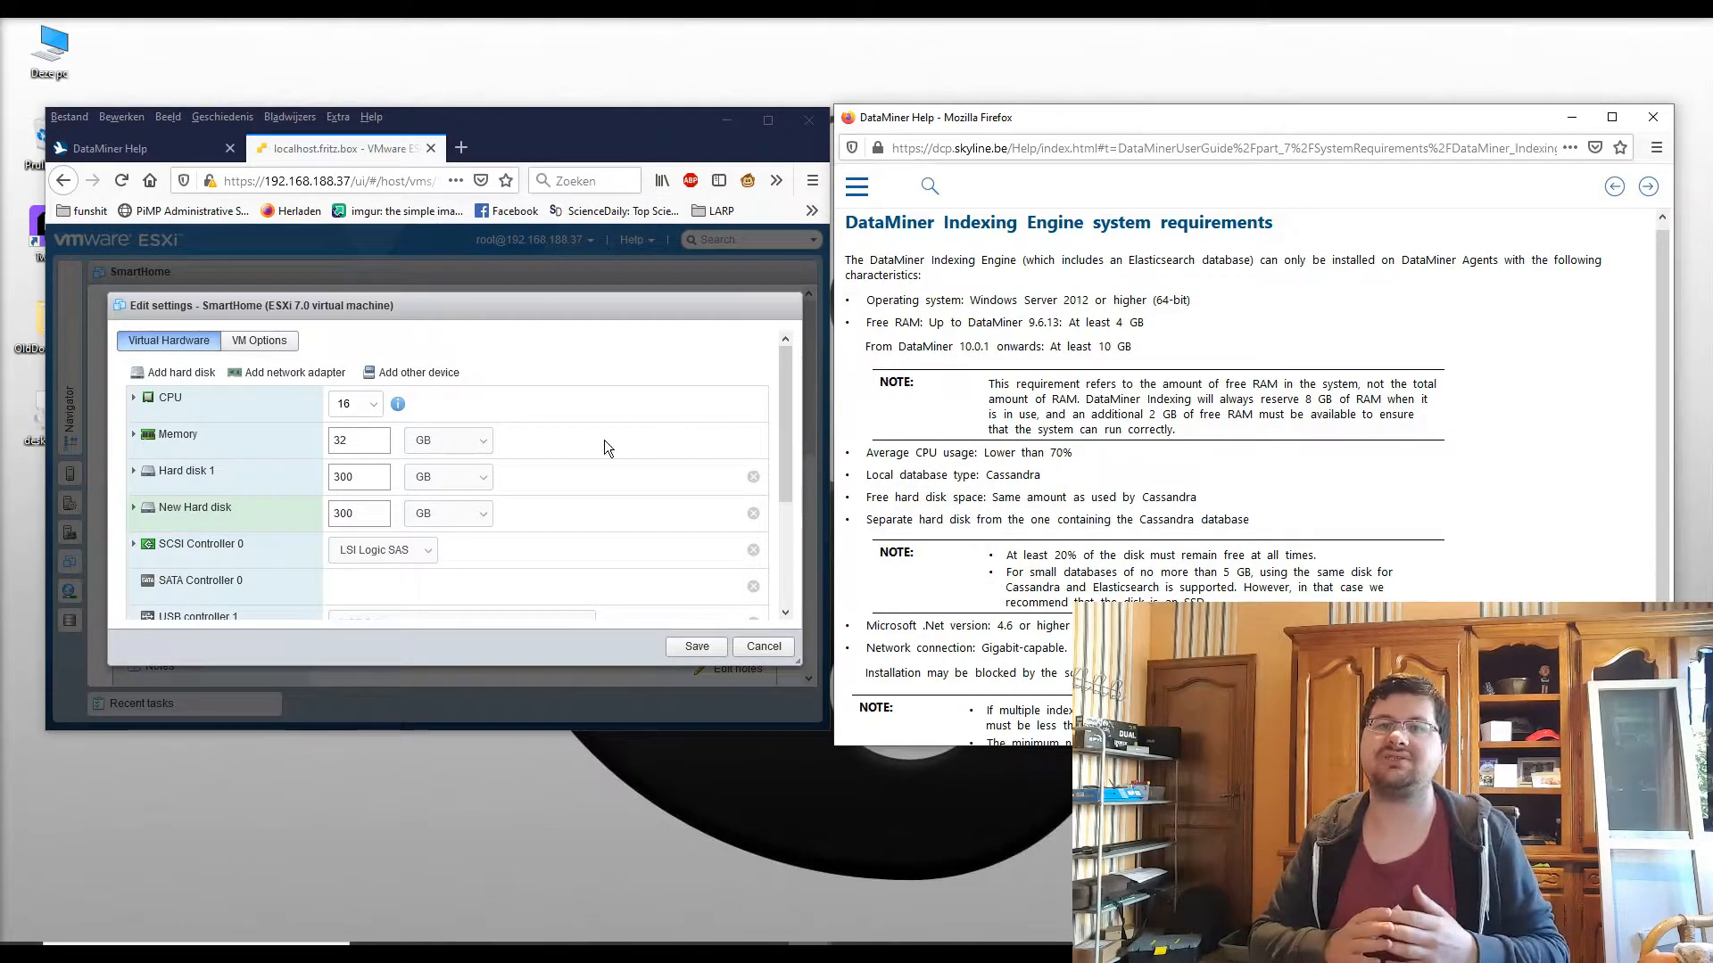
Step: Add a third new standard hard disk sized 300 GB
{"action": "left_click", "coordinate": [176, 373]}
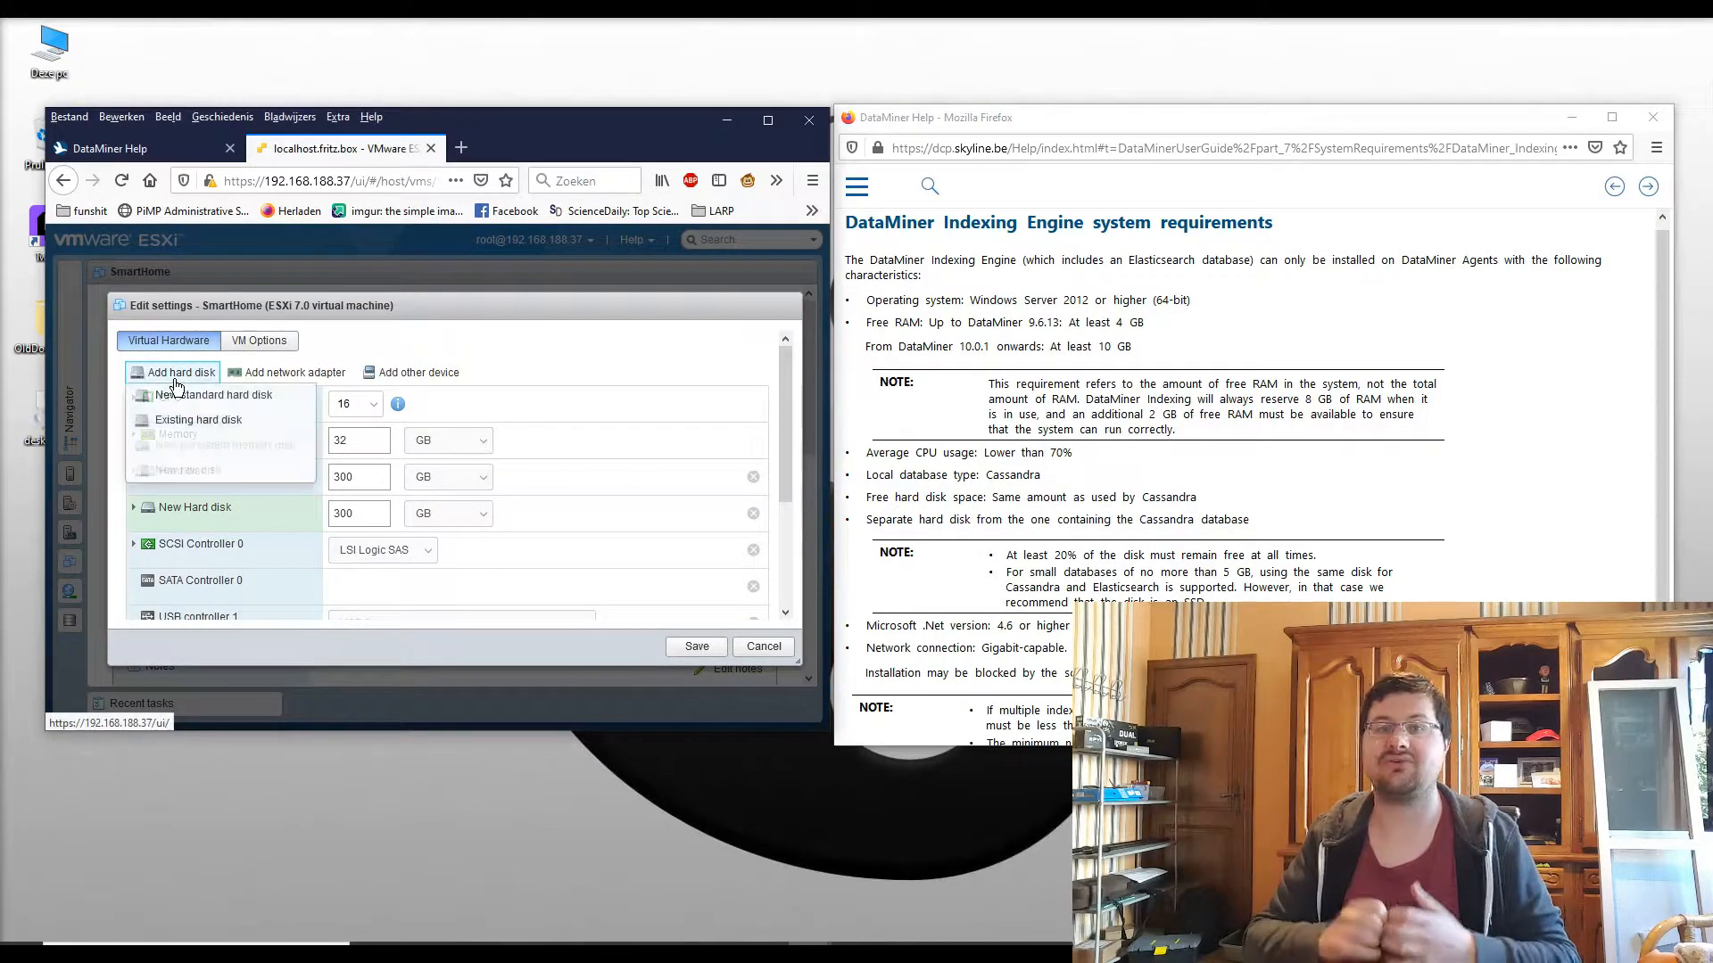
{"action": "left_click", "coordinate": [189, 395]}
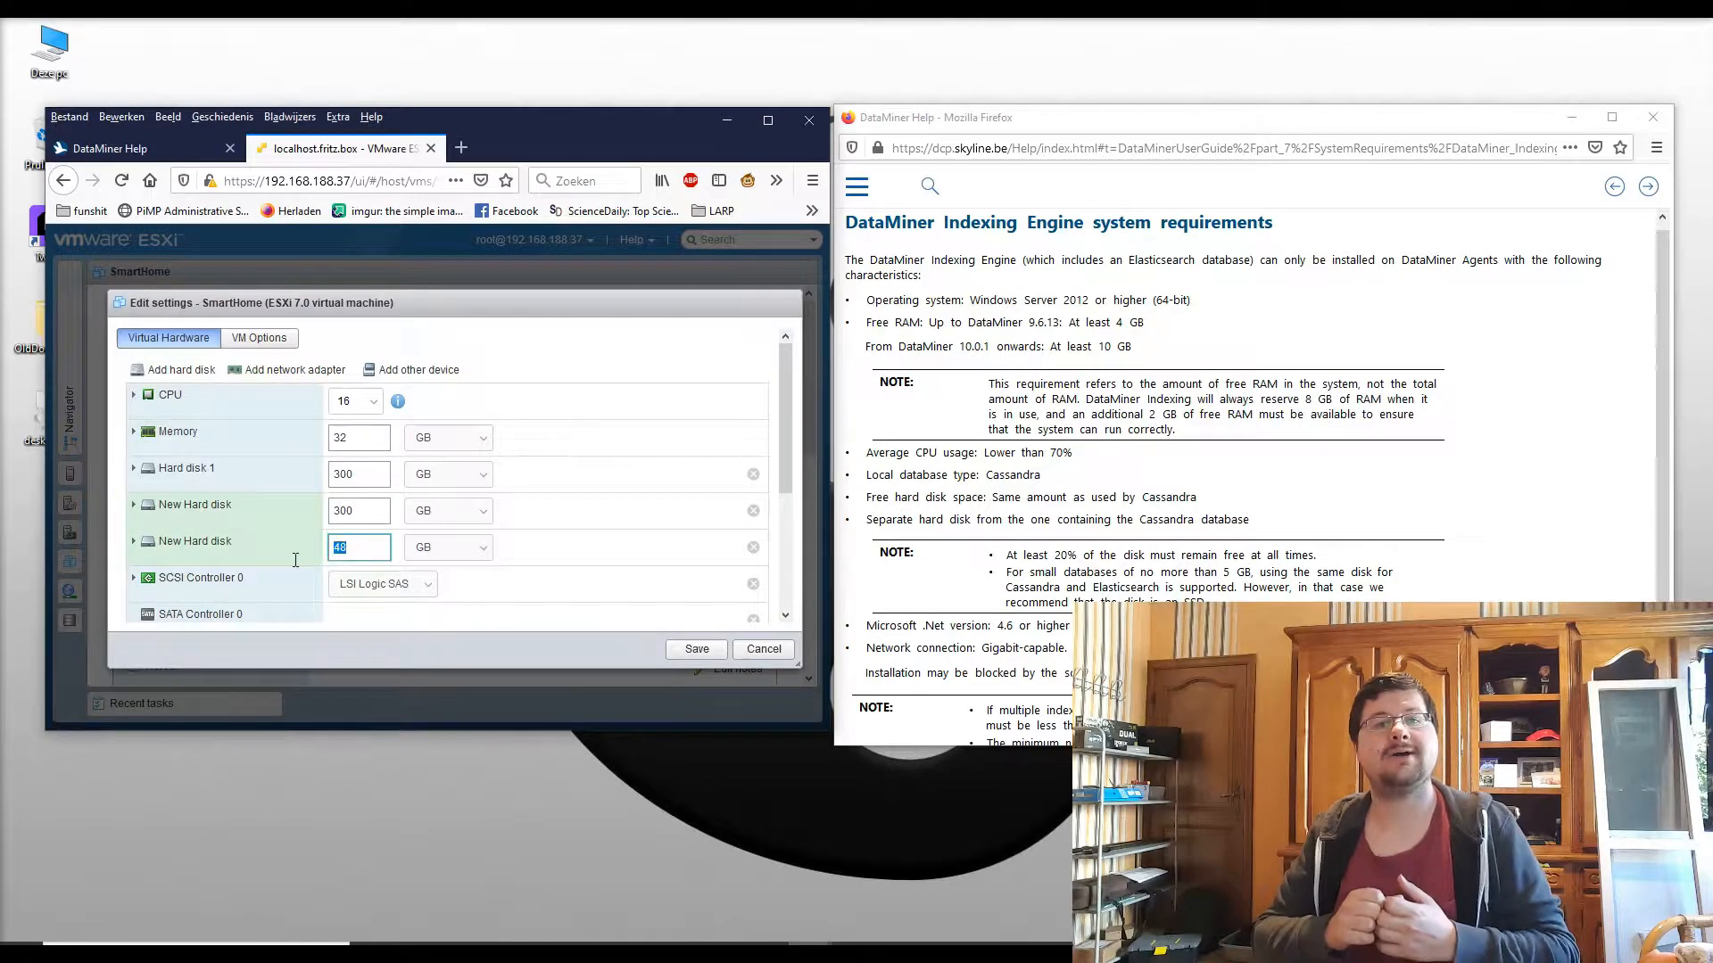
{"action": "type", "text": "300"}
{"action": "left_click", "coordinate": [371, 510]}
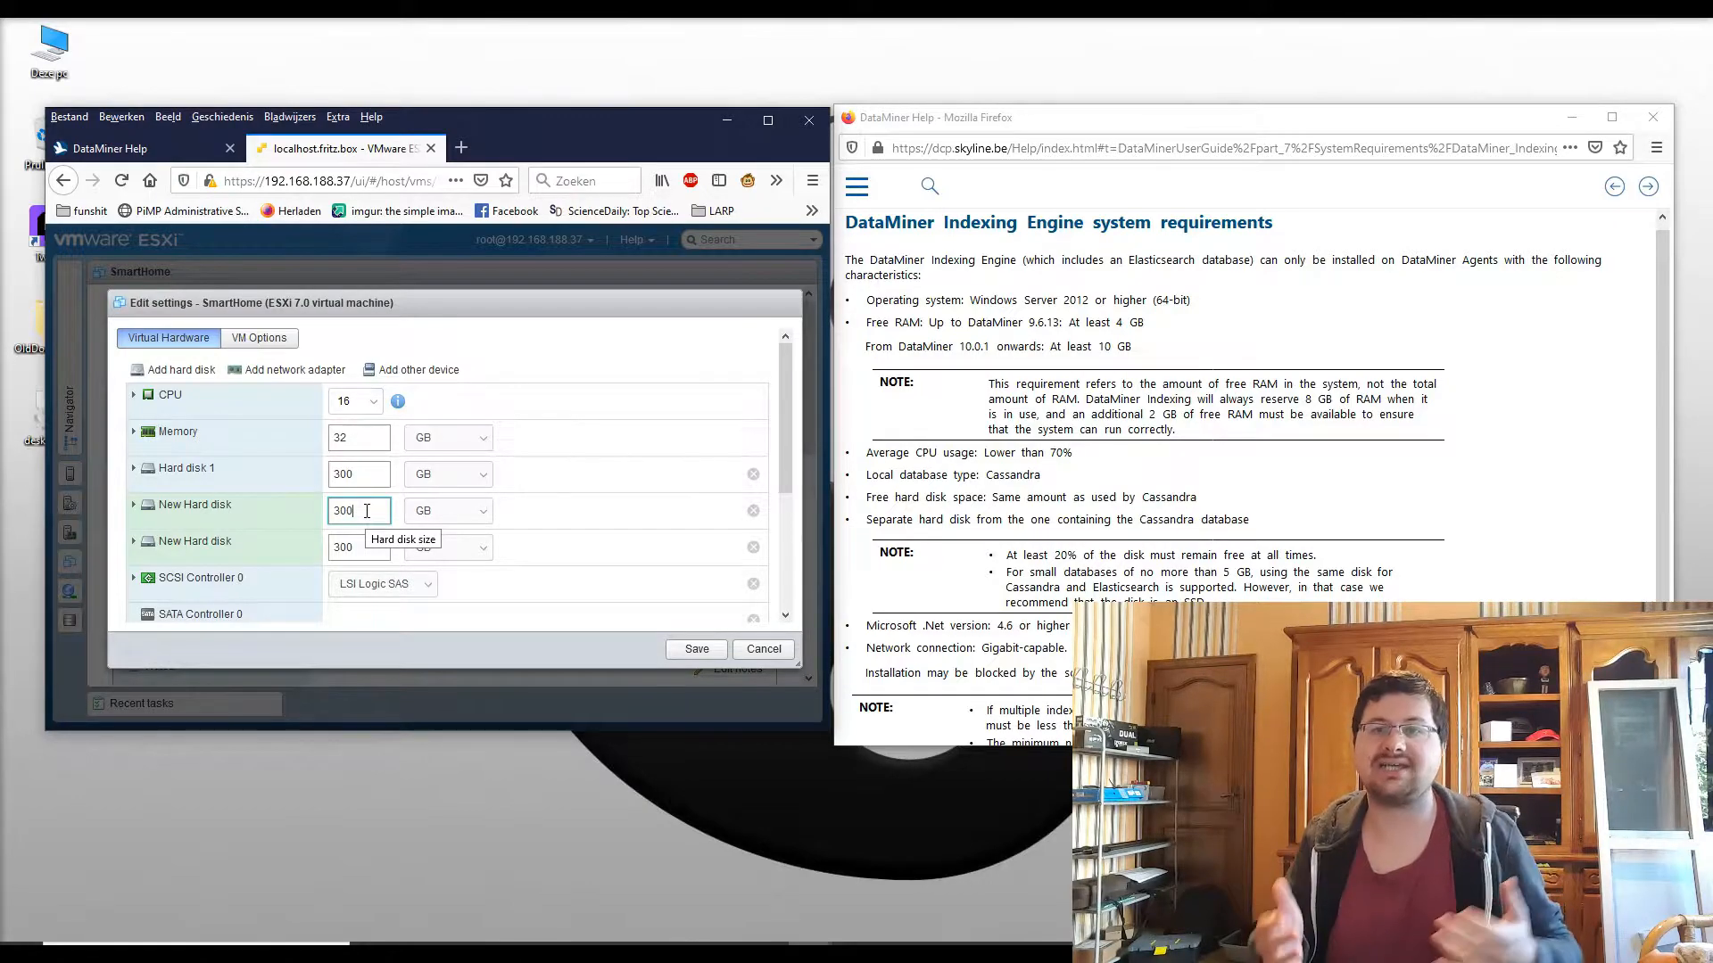
{"action": "scroll", "coordinate": [302, 507], "scroll_direction": "down", "scroll_amount": 2}
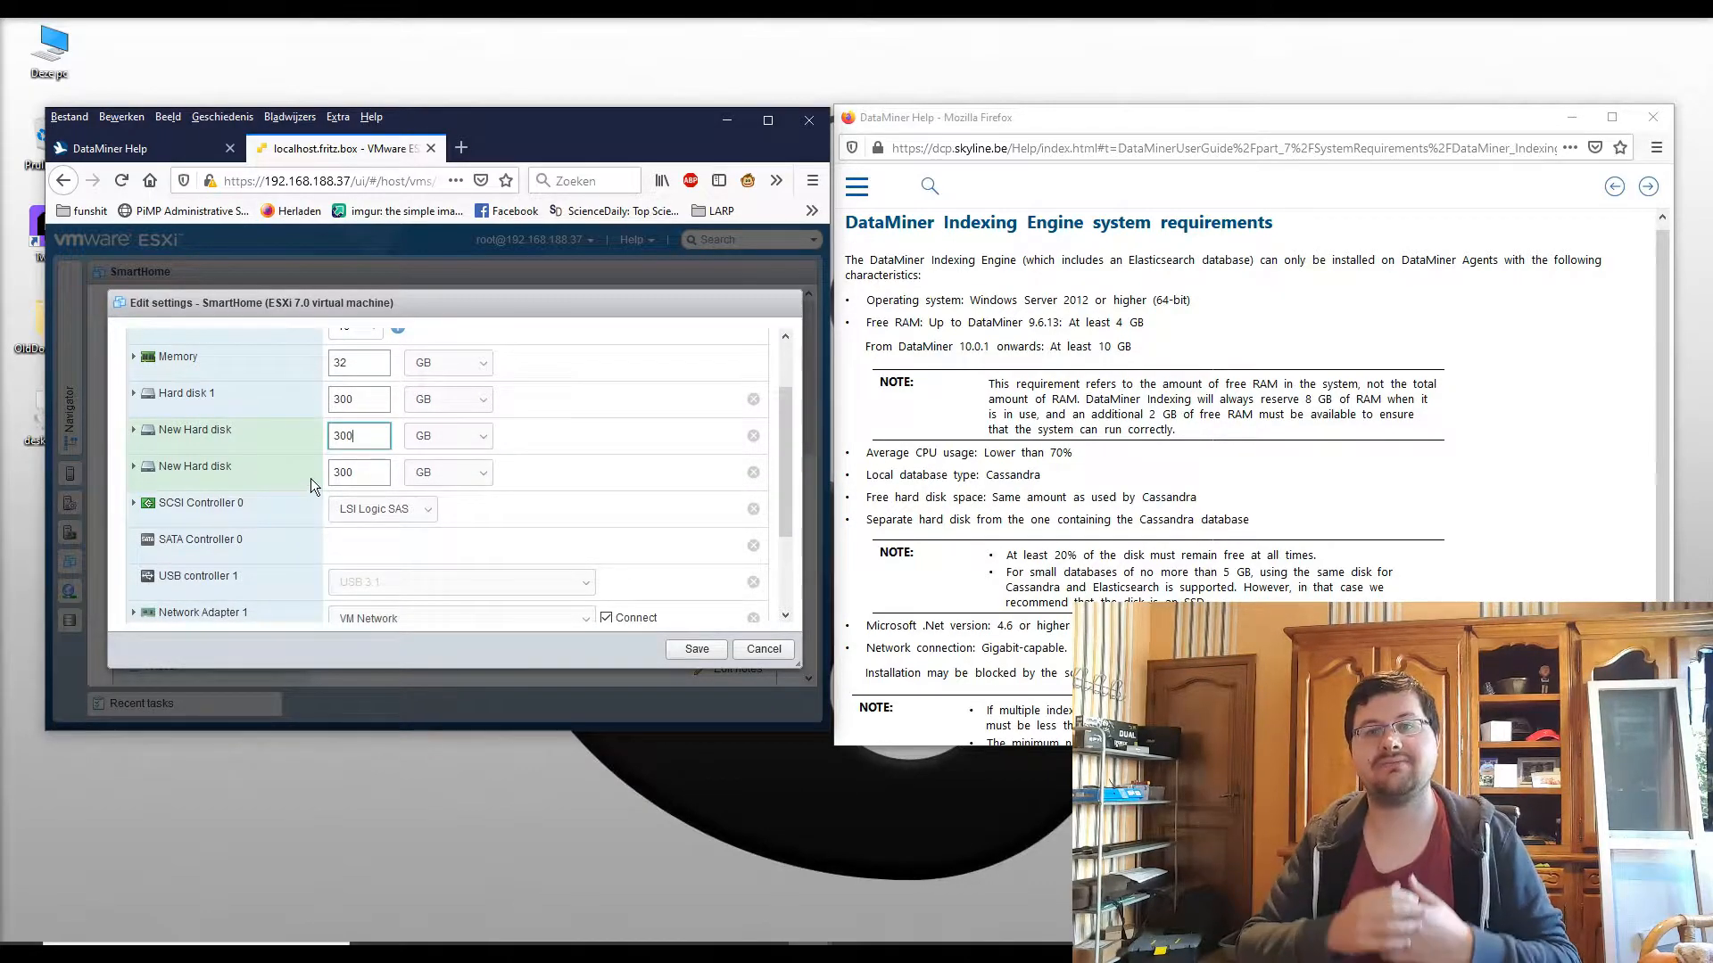
{"action": "scroll", "coordinate": [311, 480], "scroll_direction": "down", "scroll_amount": 2}
Step: Go back to the DataMiner server hardware requirements and review the Enterprise edition network recommendation
{"action": "left_click", "coordinate": [1076, 314]}
{"action": "key", "text": "alt+Left"}
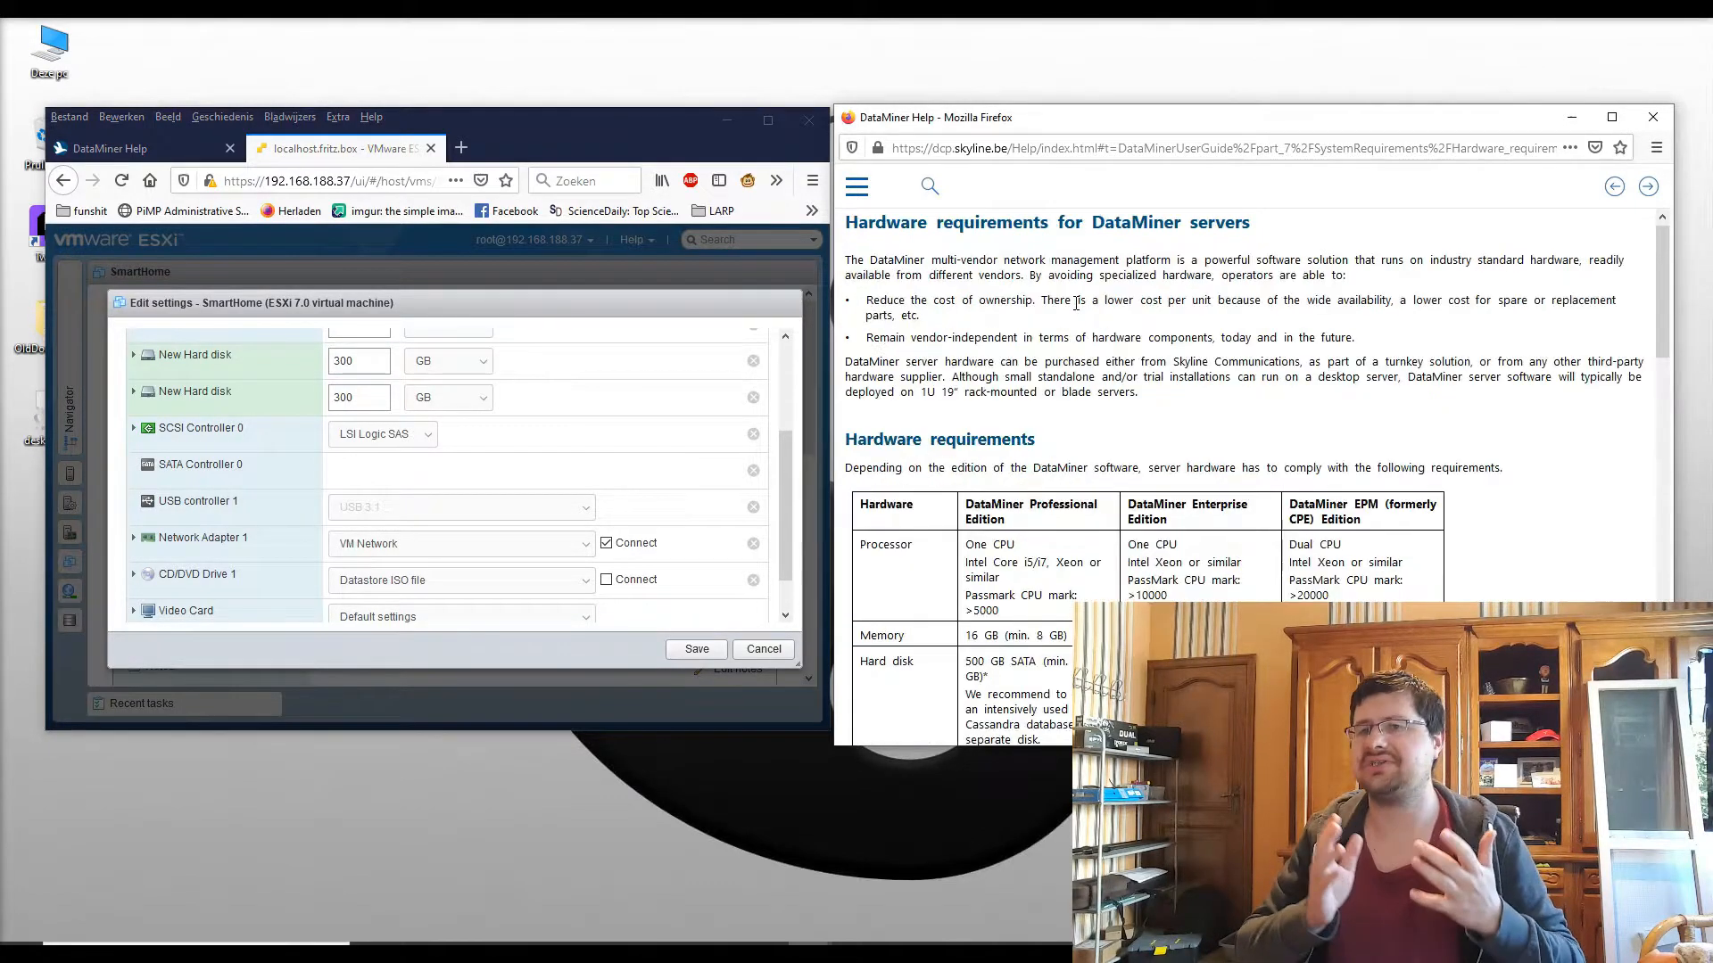
{"action": "scroll", "coordinate": [1149, 428], "scroll_direction": "down", "scroll_amount": 5}
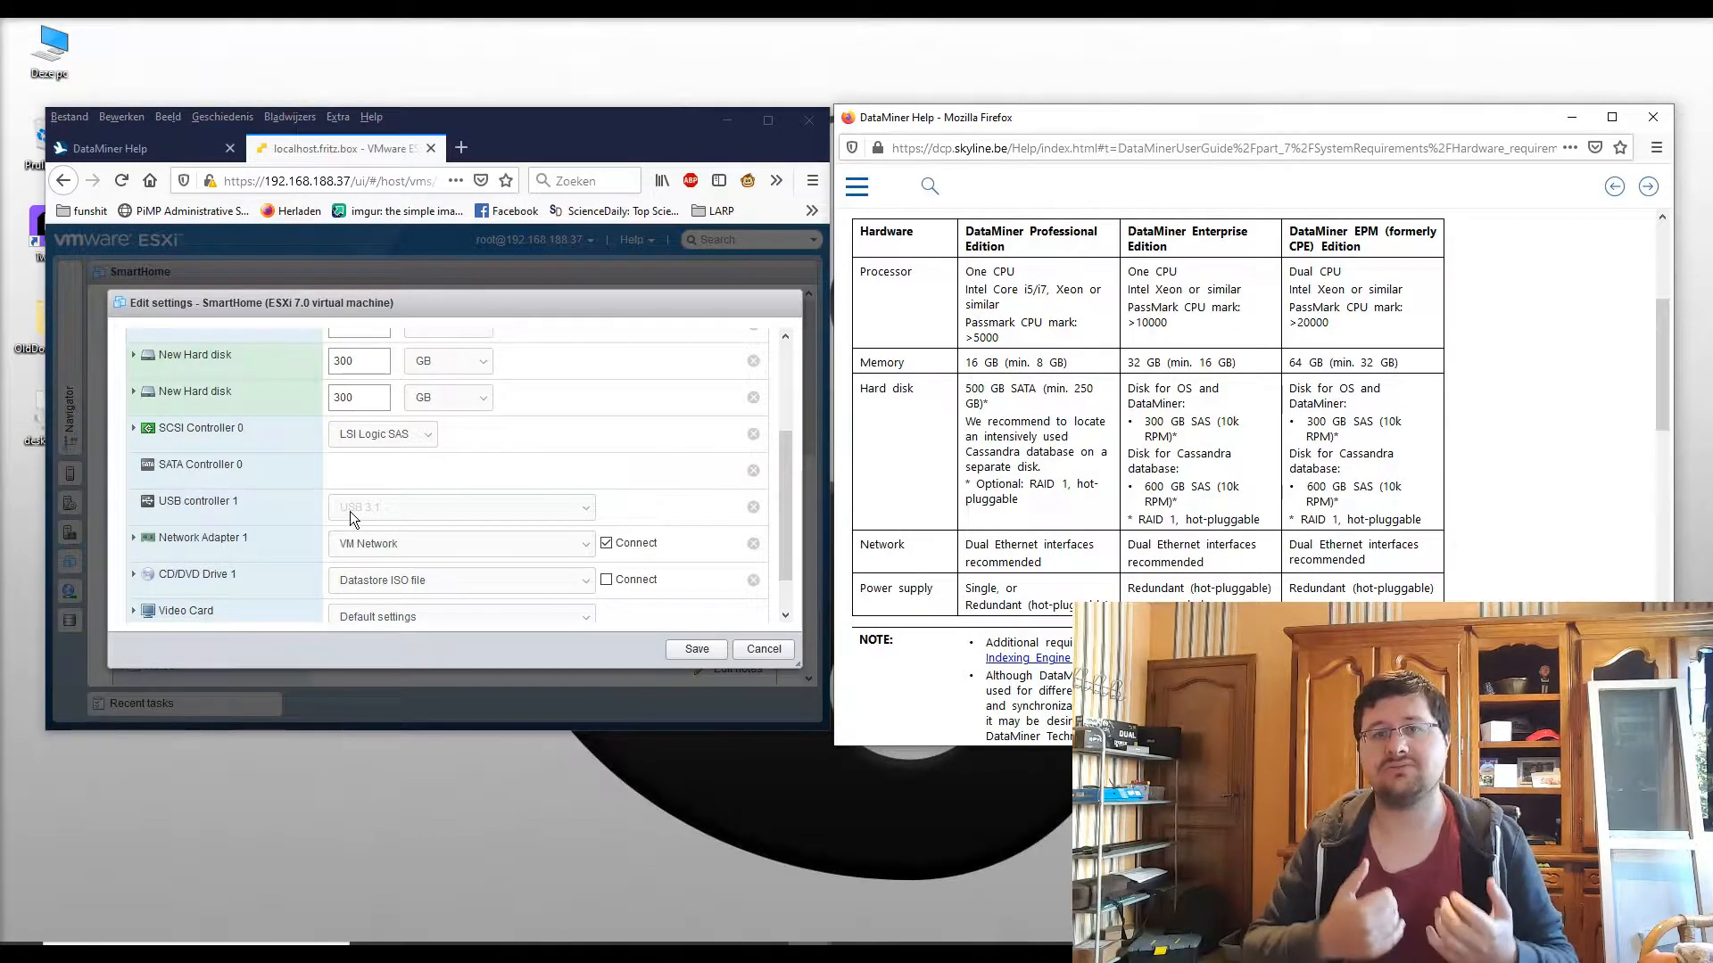
{"action": "left_click_drag", "start_coordinate": [1204, 564], "coordinate": [1128, 540]}
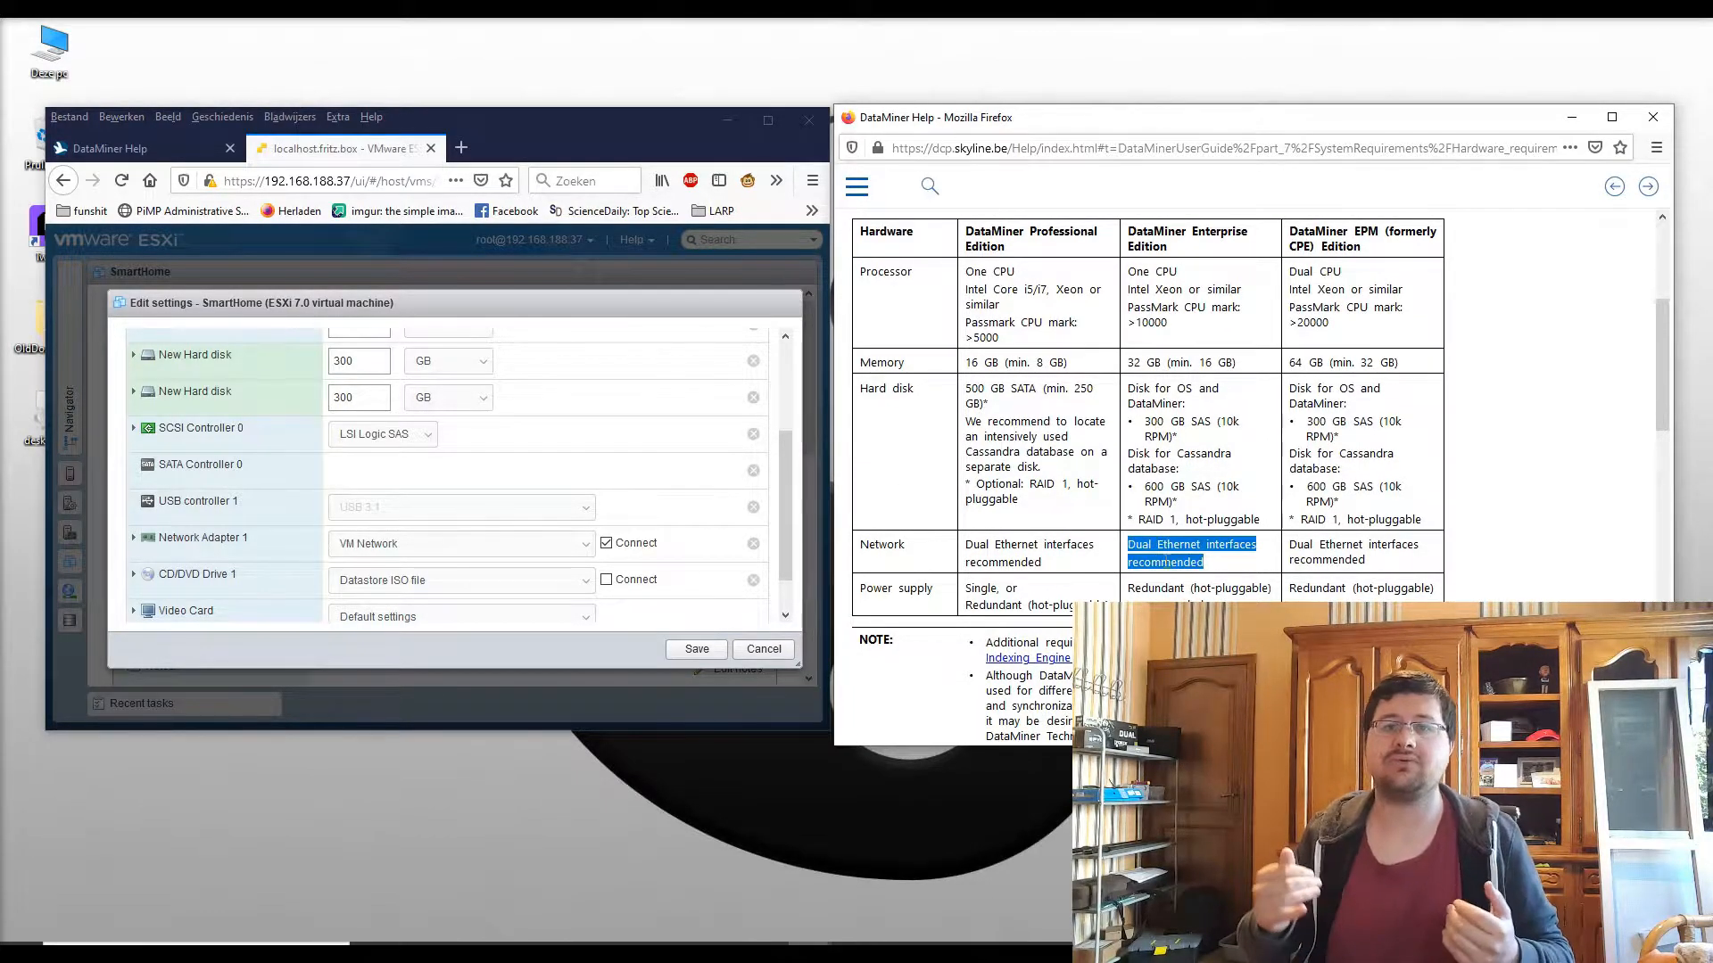
{"action": "left_click", "coordinate": [1203, 563]}
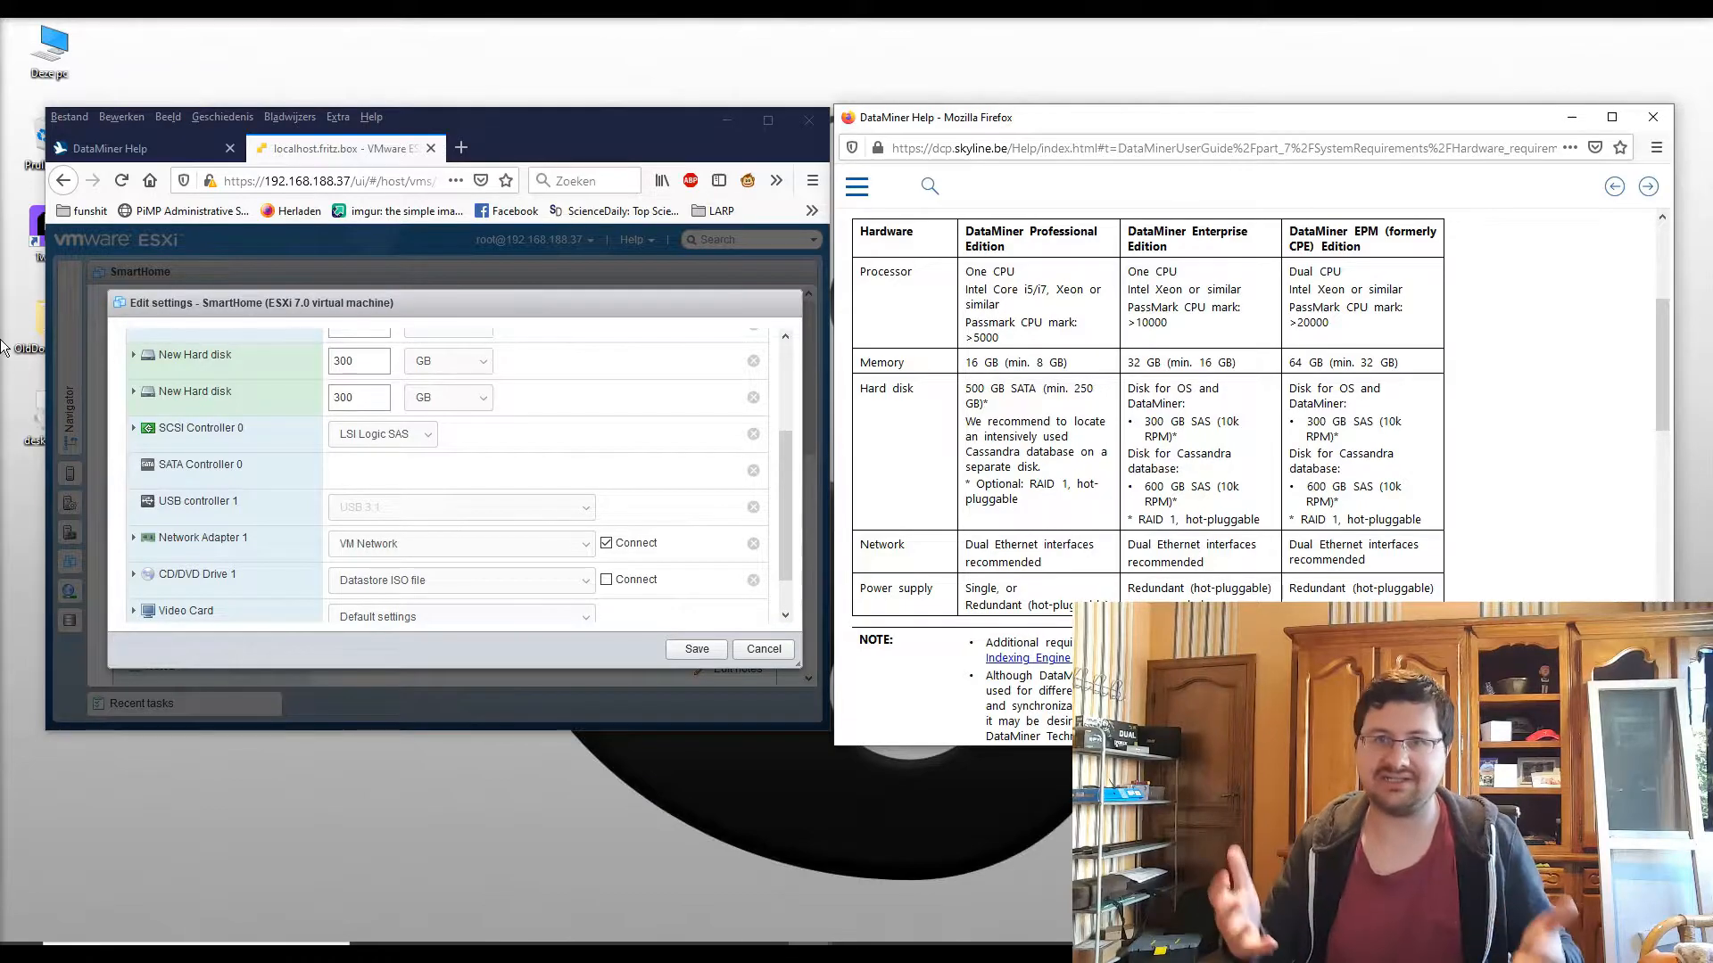
{"action": "scroll", "coordinate": [258, 462], "scroll_direction": "up", "scroll_amount": 2}
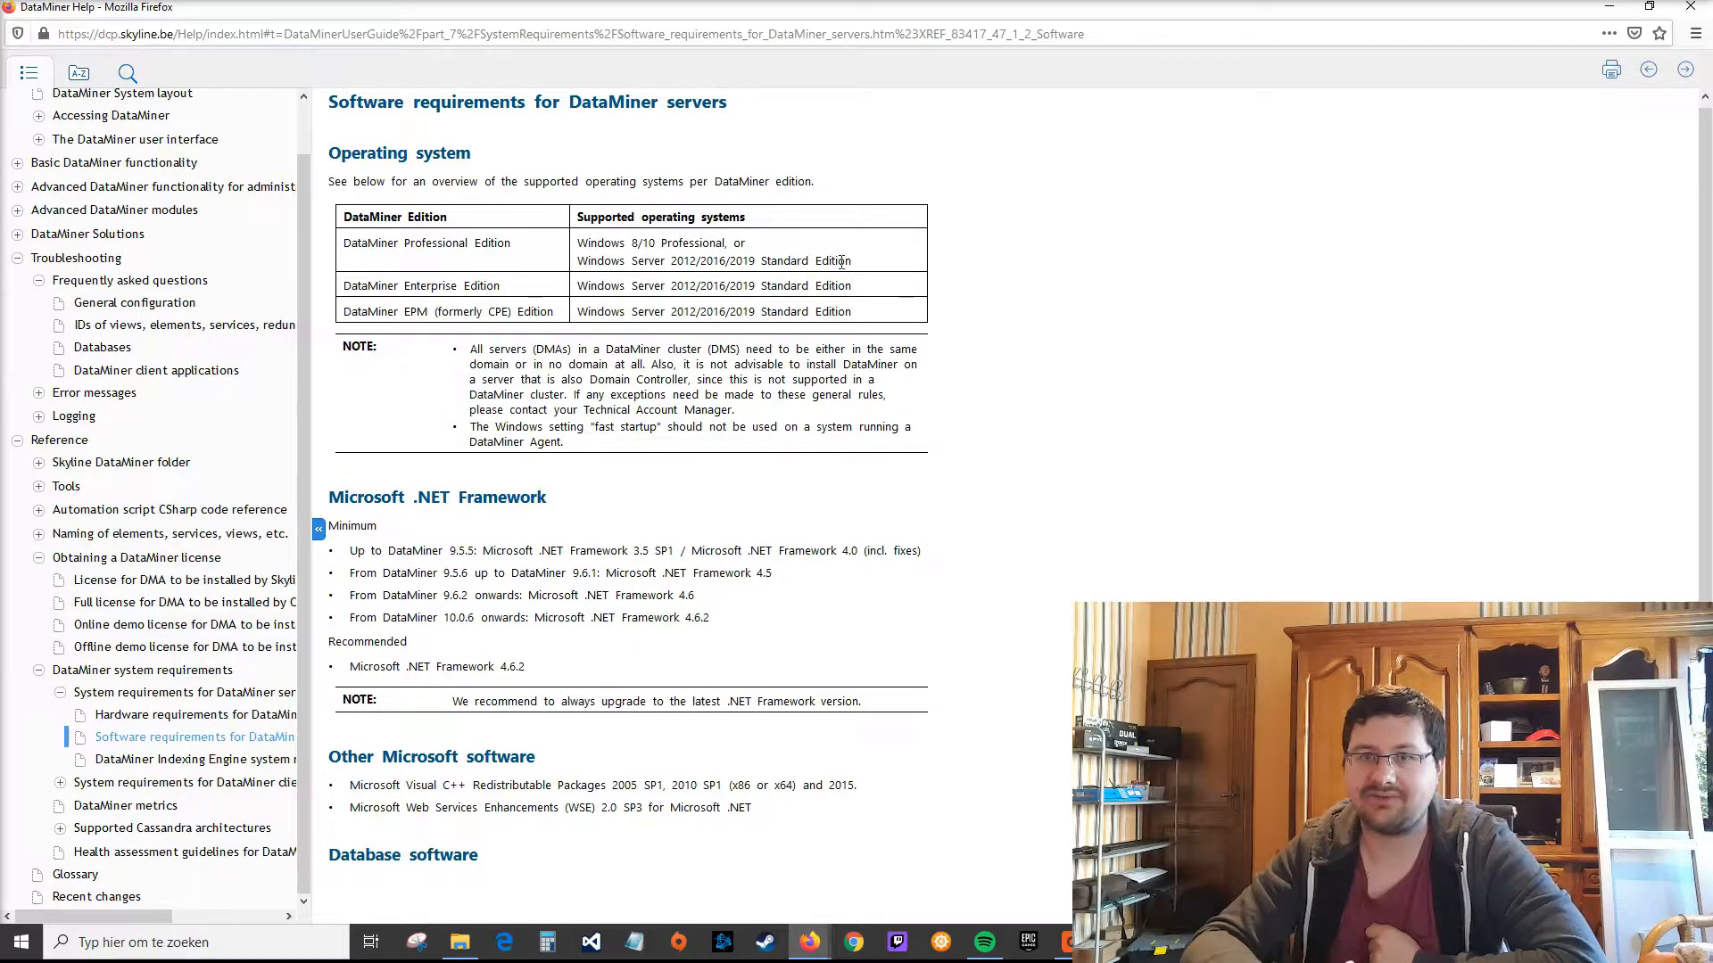
{"action": "left_click_drag", "start_coordinate": [747, 244], "coordinate": [576, 244]}
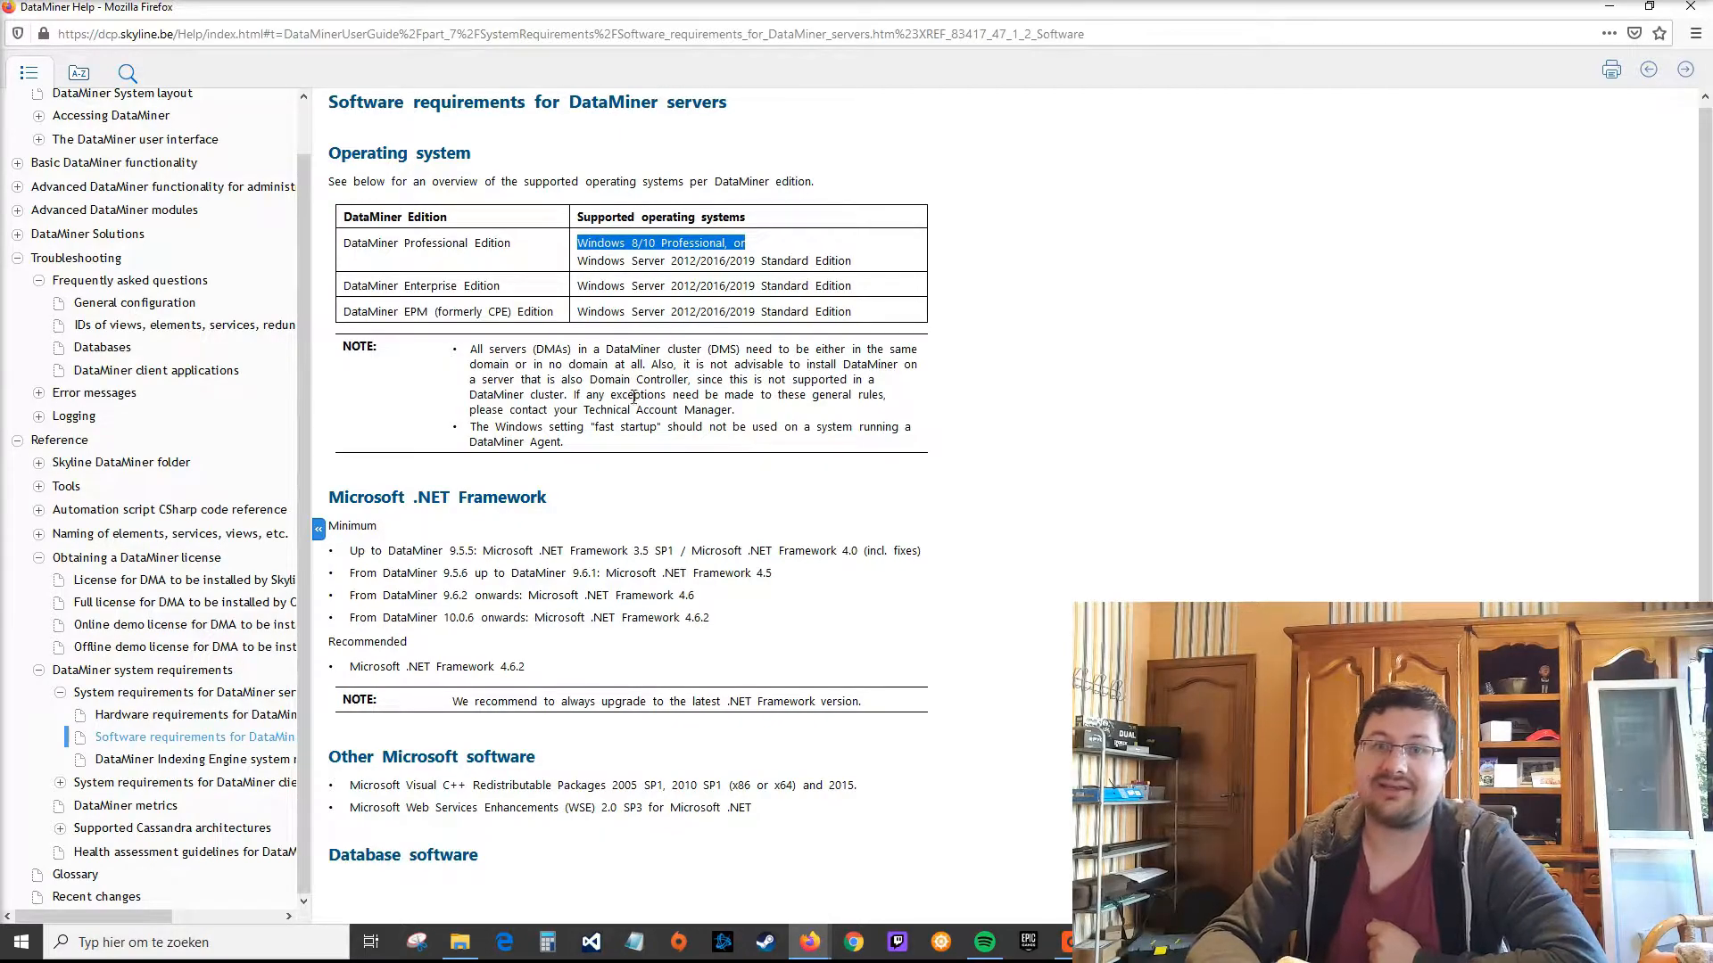
{"action": "left_click", "coordinate": [626, 620]}
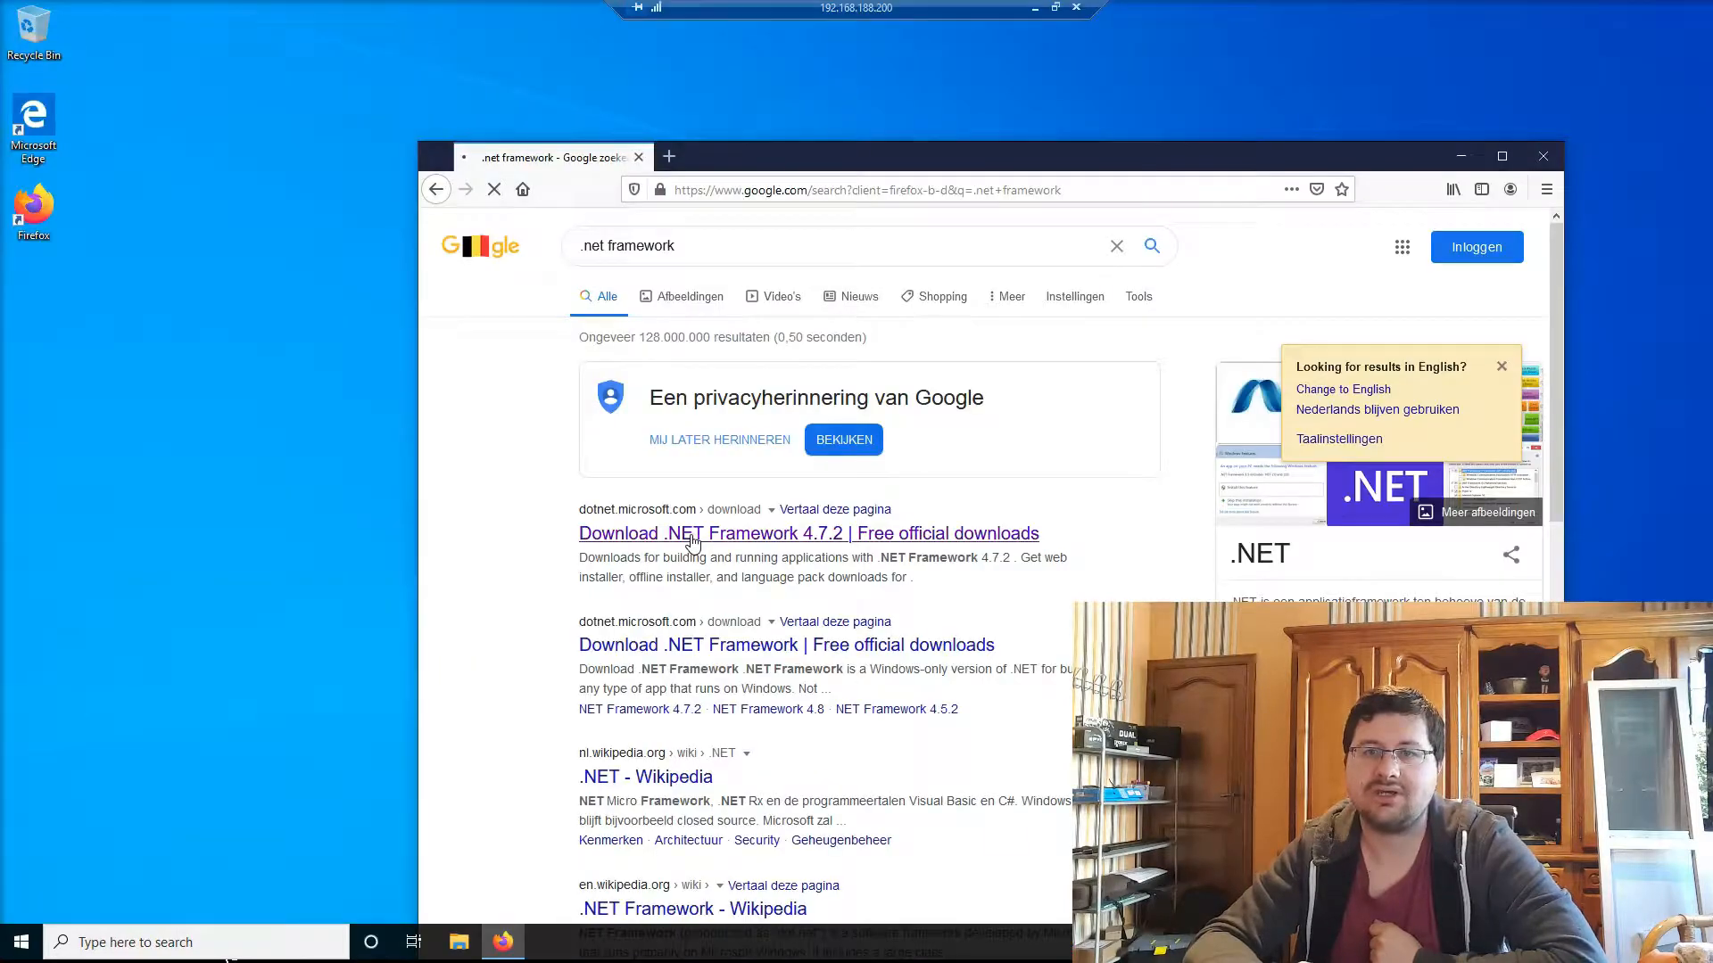
{"action": "left_click", "coordinate": [687, 536]}
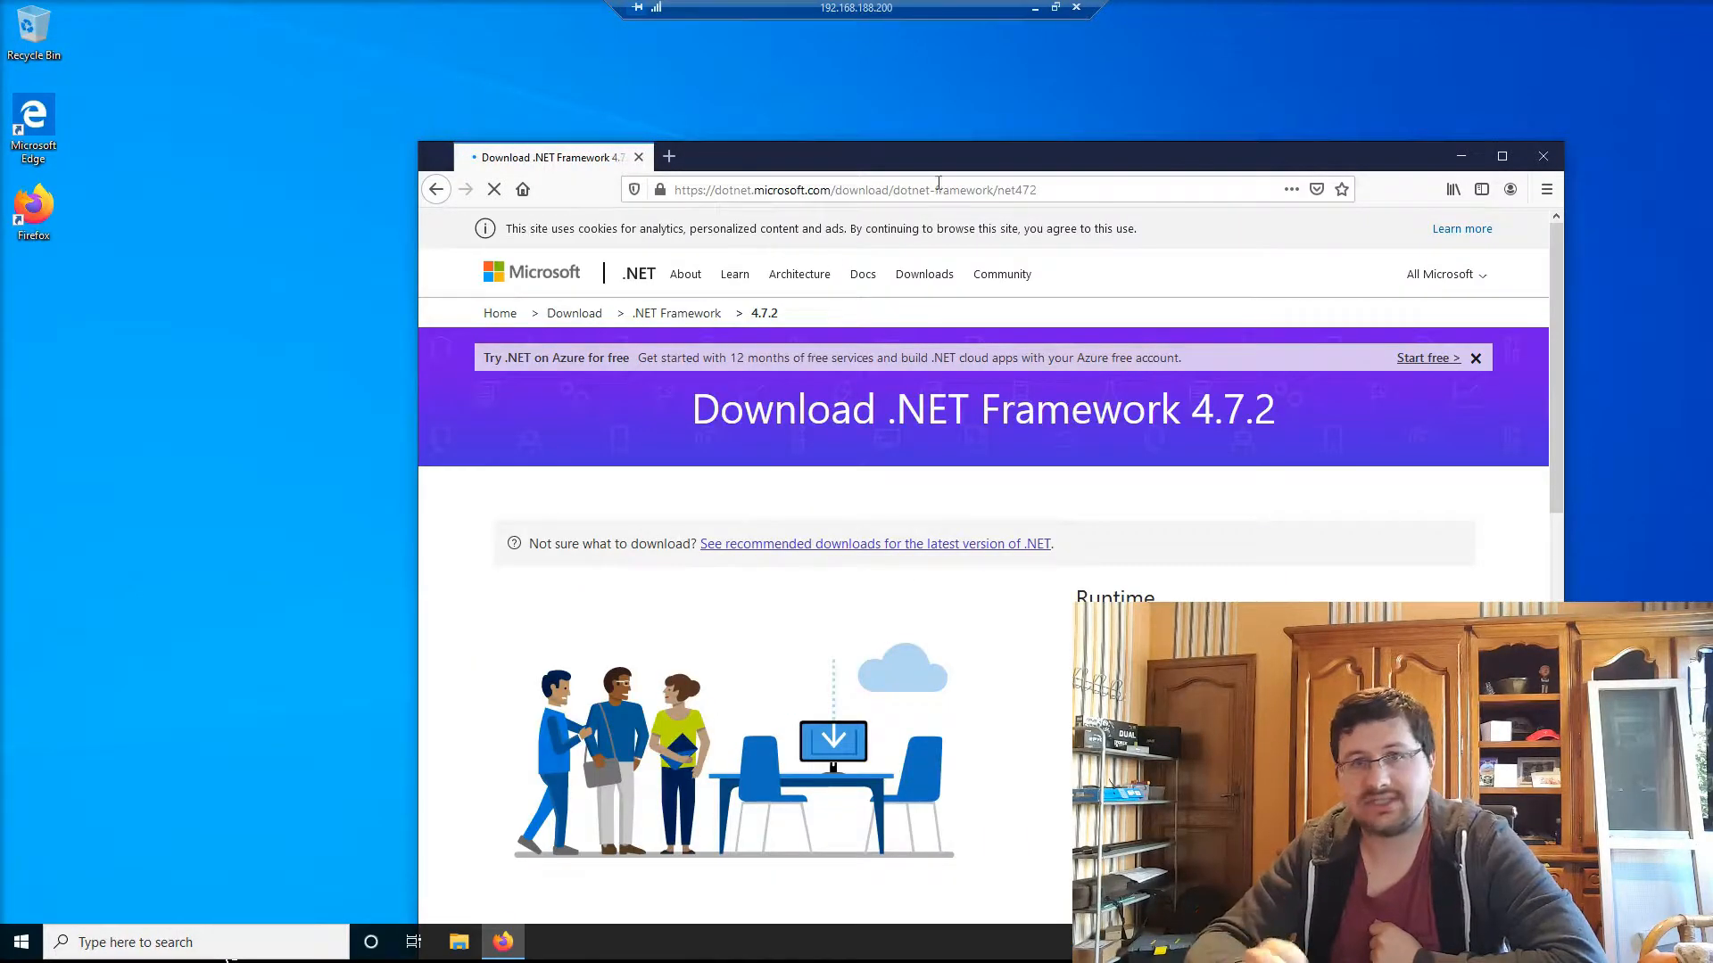
Step: Confirm the .NET Framework 4.7.2 installer reports 4.7.2 or later already installed, then close it
{"action": "left_click_drag", "start_coordinate": [958, 141], "coordinate": [820, 125]}
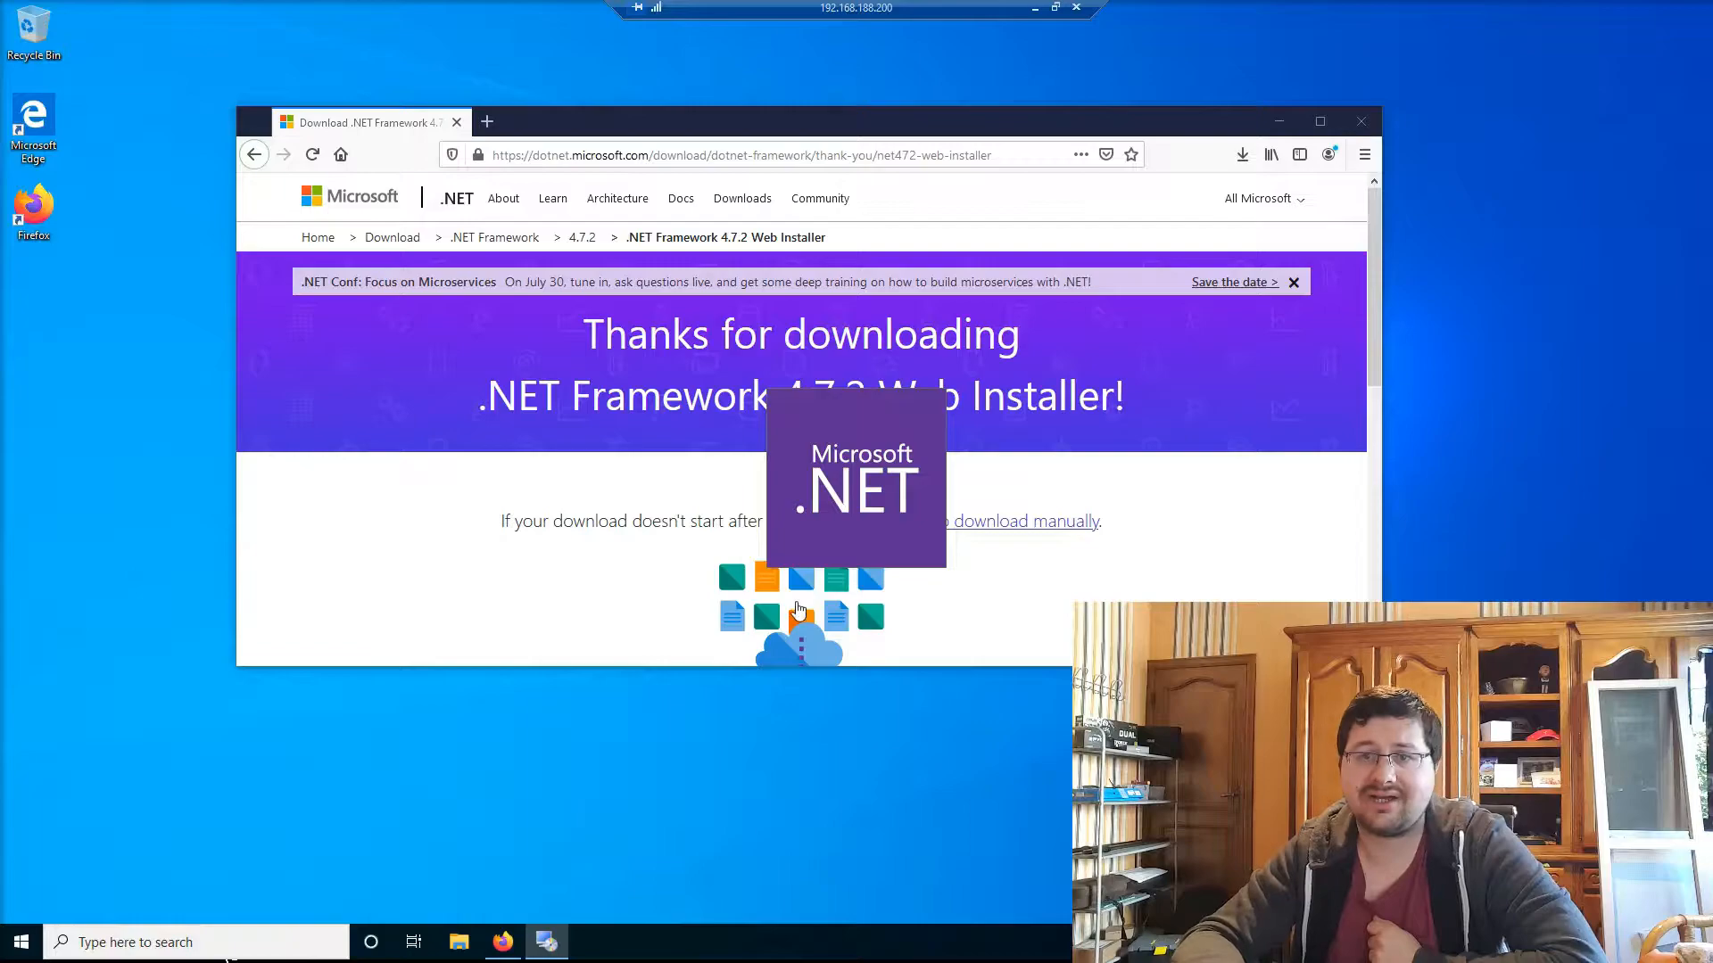
{"action": "left_click_drag", "start_coordinate": [719, 368], "coordinate": [642, 368]}
{"action": "left_click", "coordinate": [899, 485]}
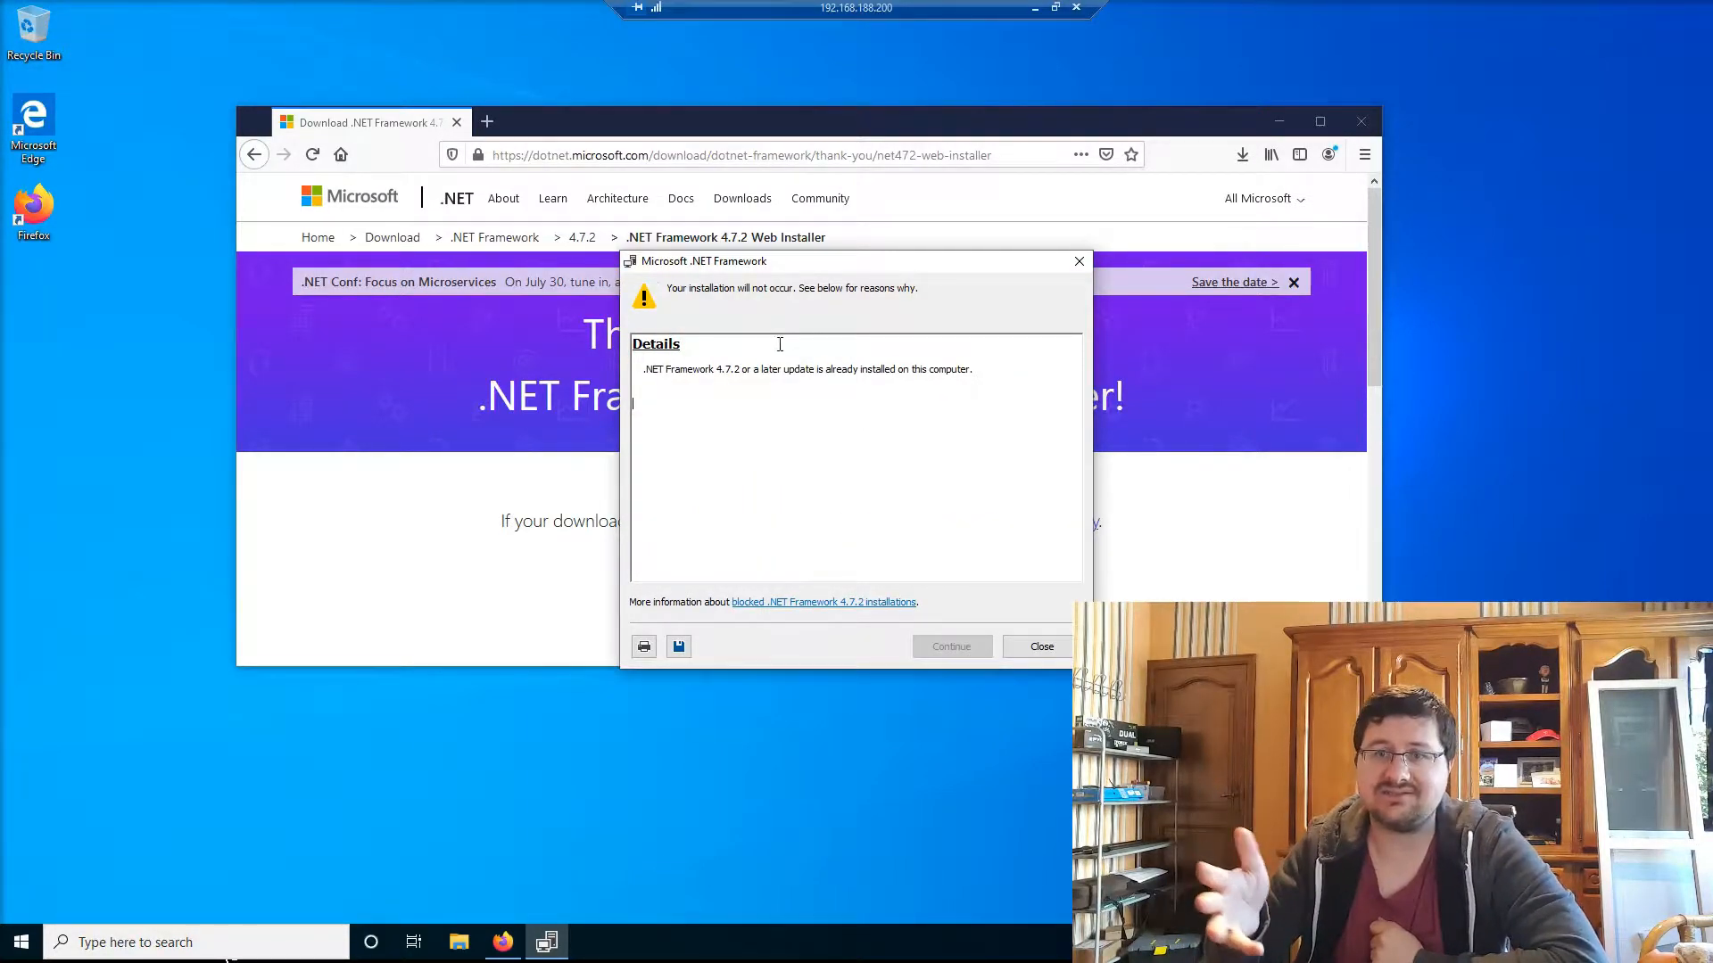
{"action": "left_click", "coordinate": [1041, 646]}
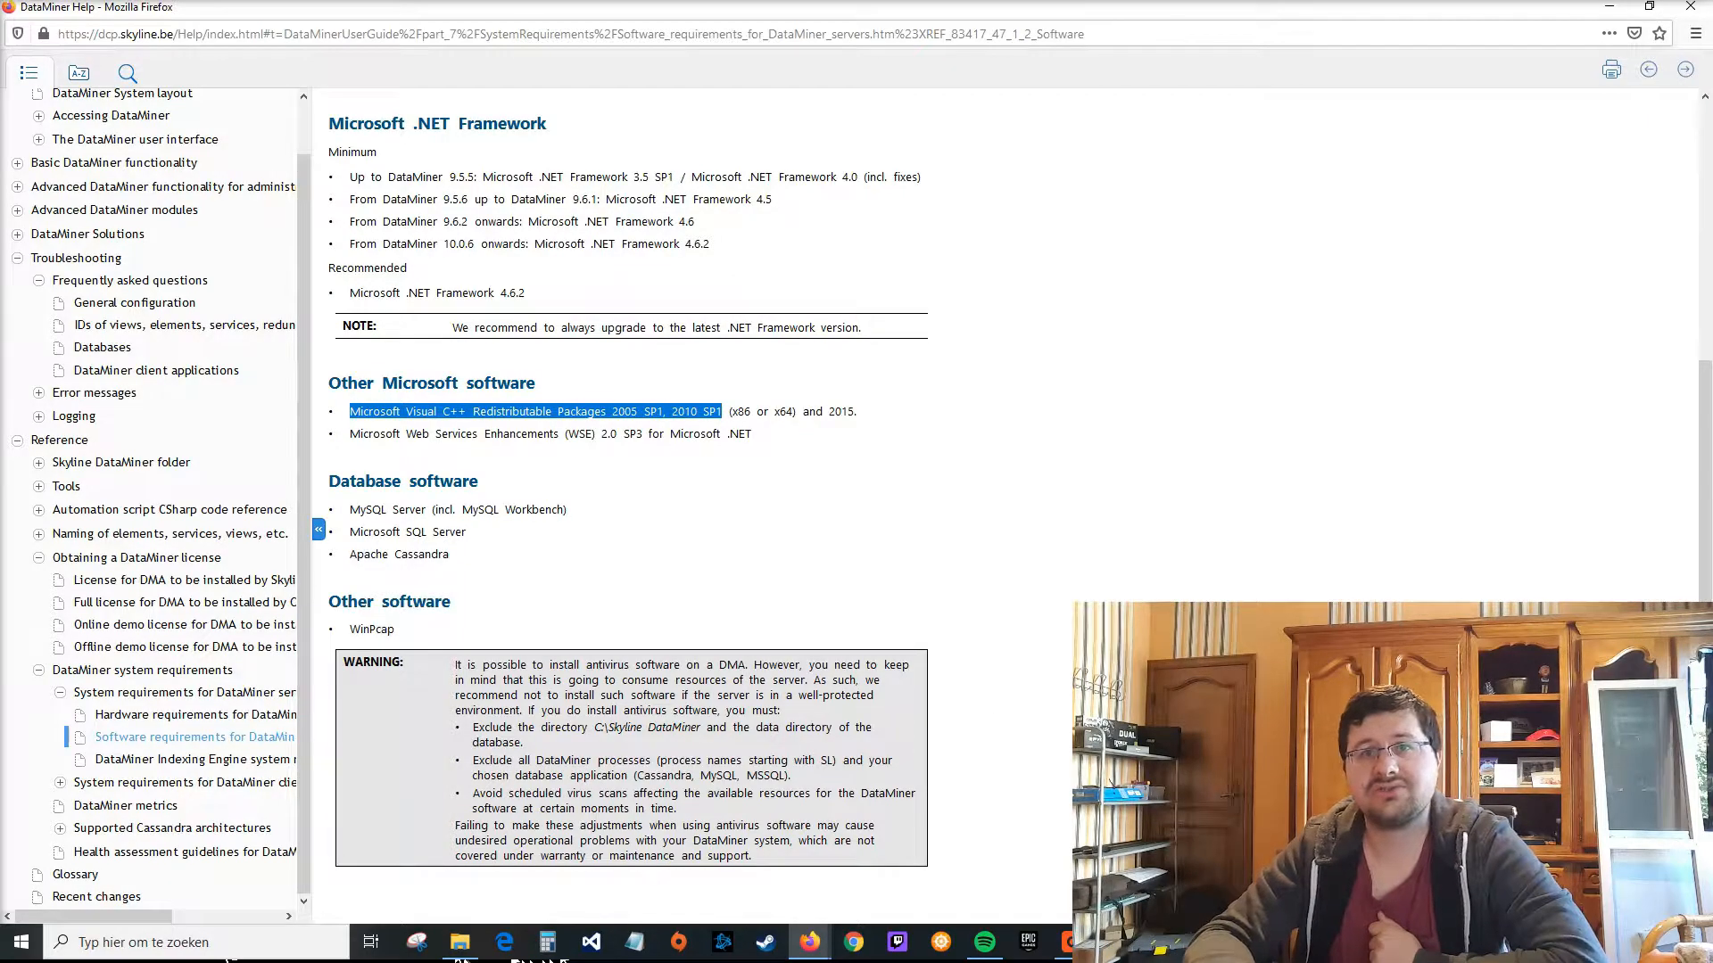
Step: On the VM, search for the Visual C++ redistributable and download the 2010 SP1 x64 package
{"action": "left_click", "coordinate": [1072, 942]}
{"action": "left_click", "coordinate": [585, 156]}
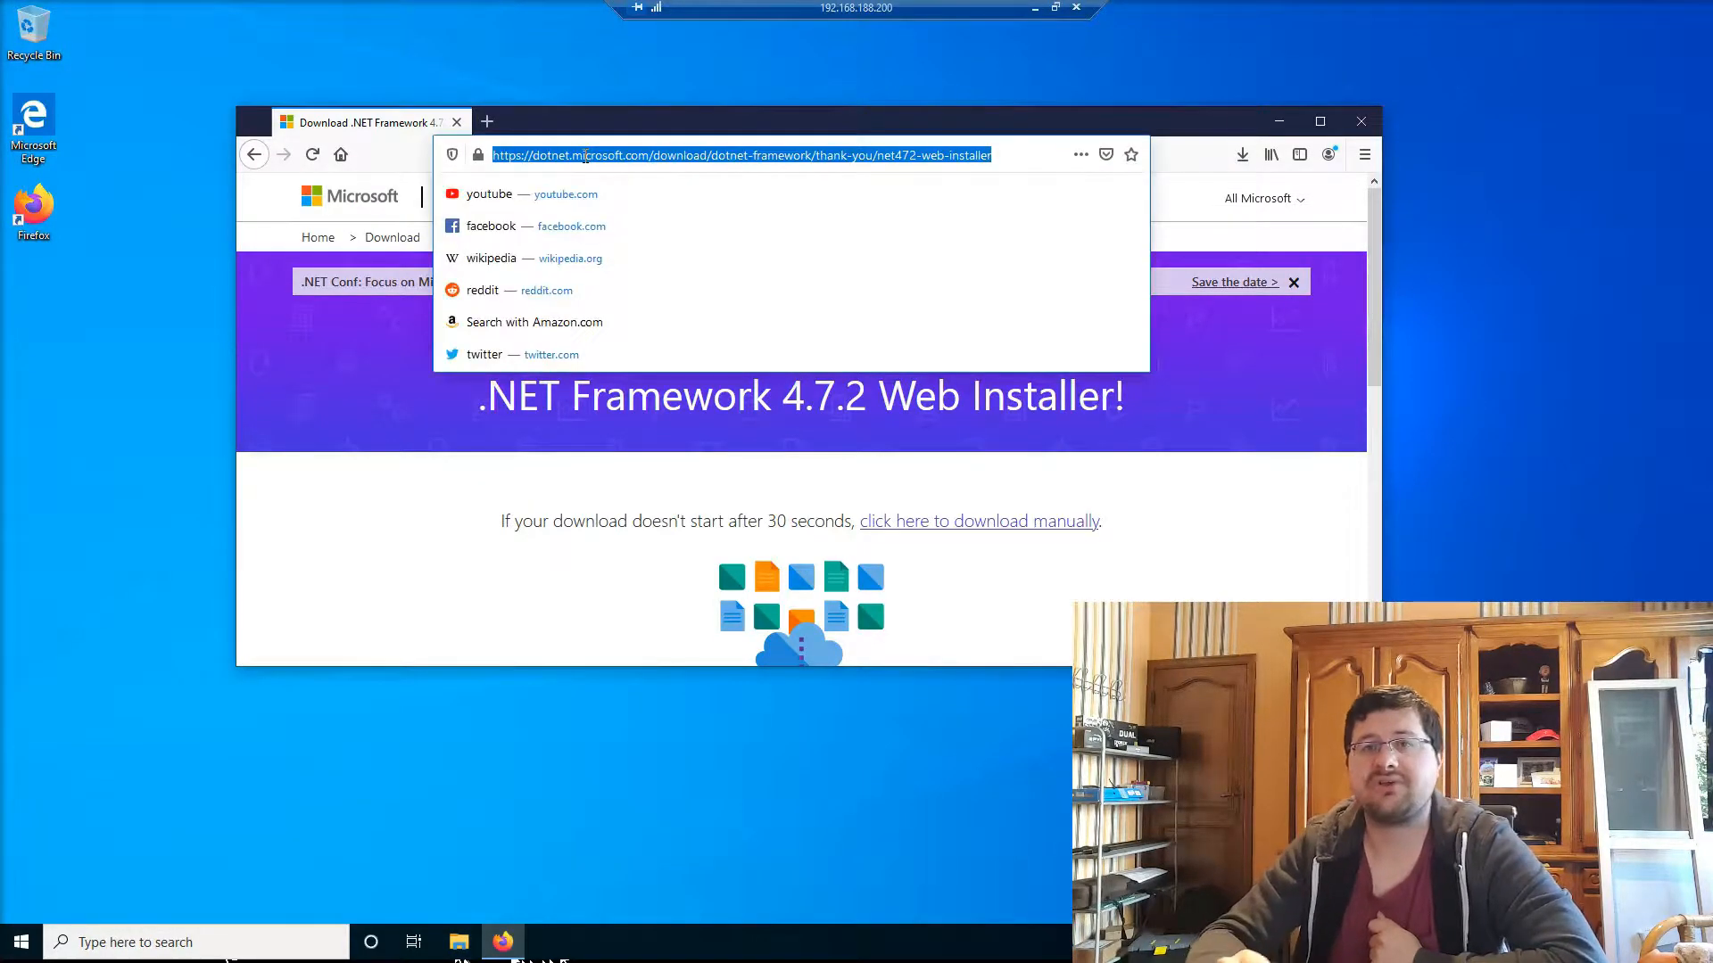
{"action": "type", "text": "Microsoft Visual C++ Redistributable Packages 2005 SP1, 2010 SP1"}
{"action": "key", "text": "Return"}
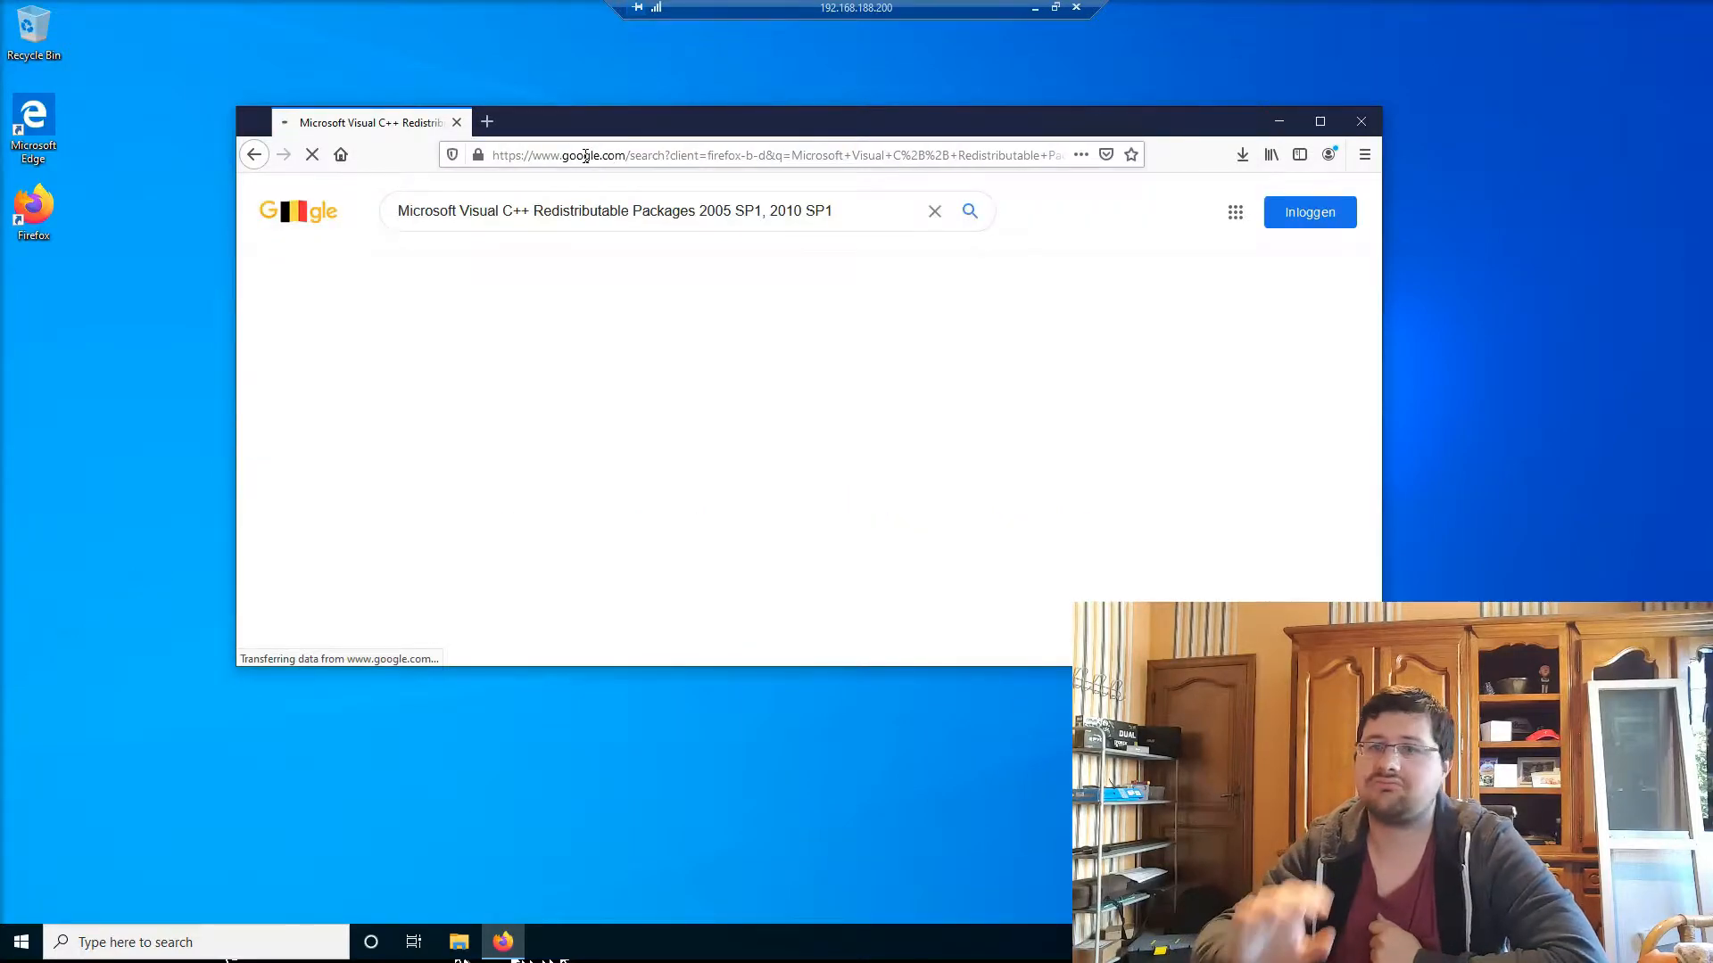
{"action": "left_click", "coordinate": [602, 540]}
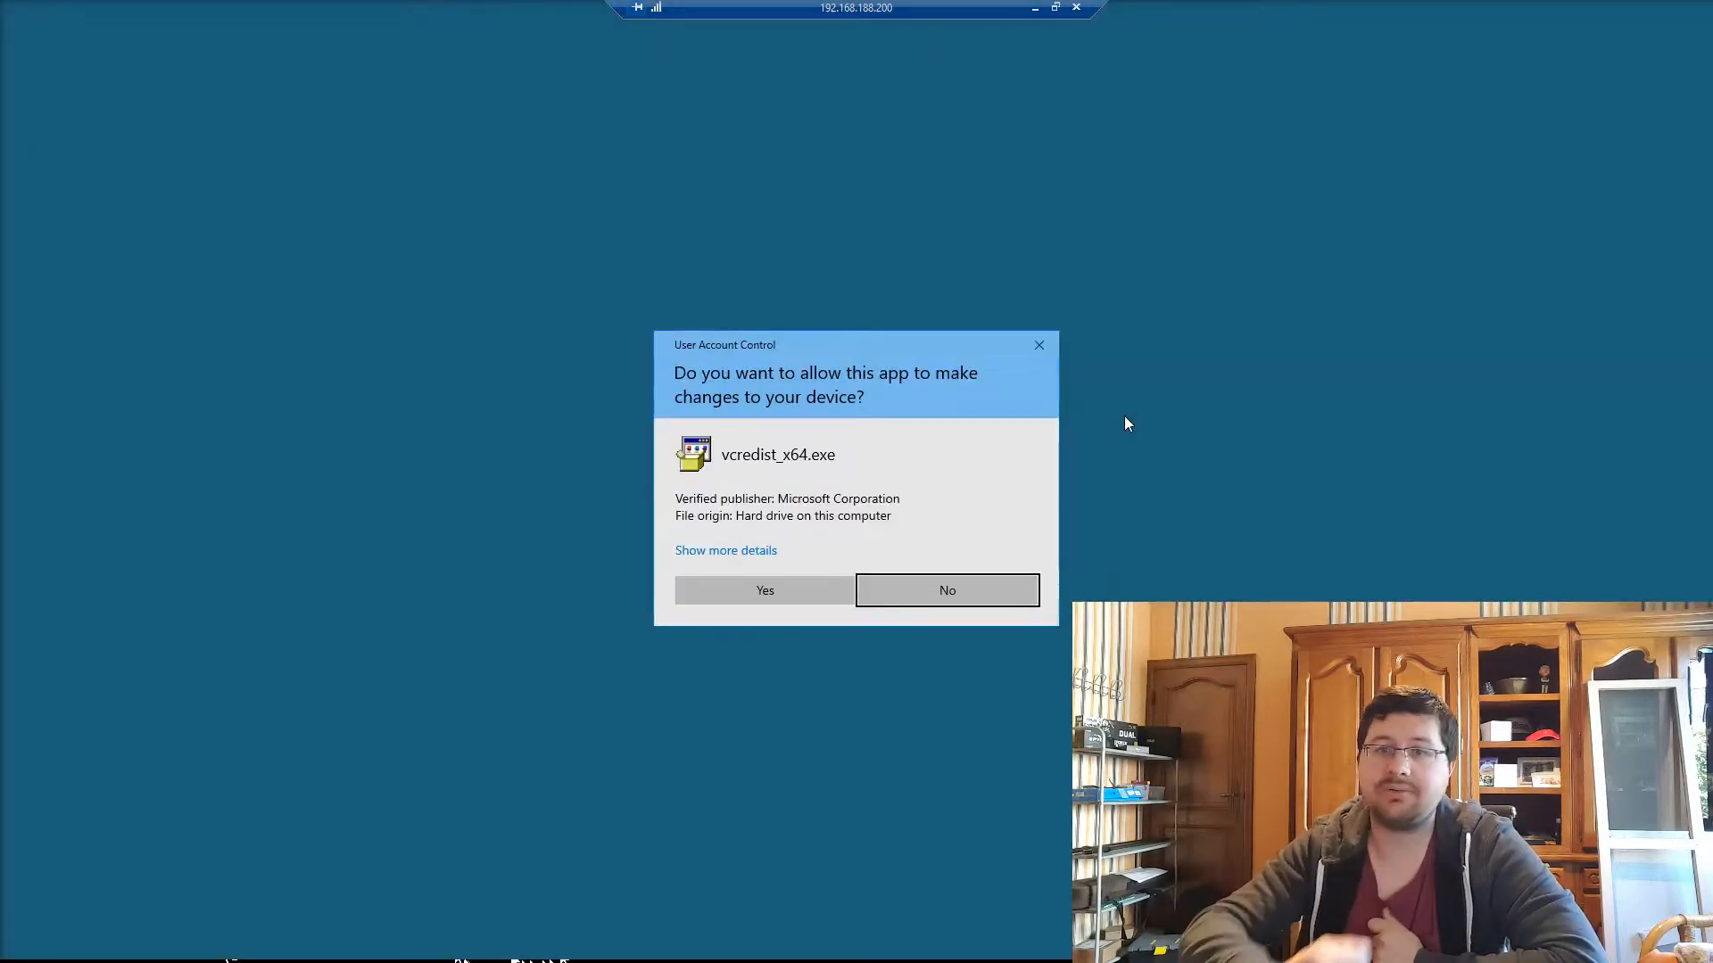
Step: Approve UAC, accept the license, and install the Visual C++ 2010 x64 redistributable to completion
{"action": "left_click", "coordinate": [755, 582]}
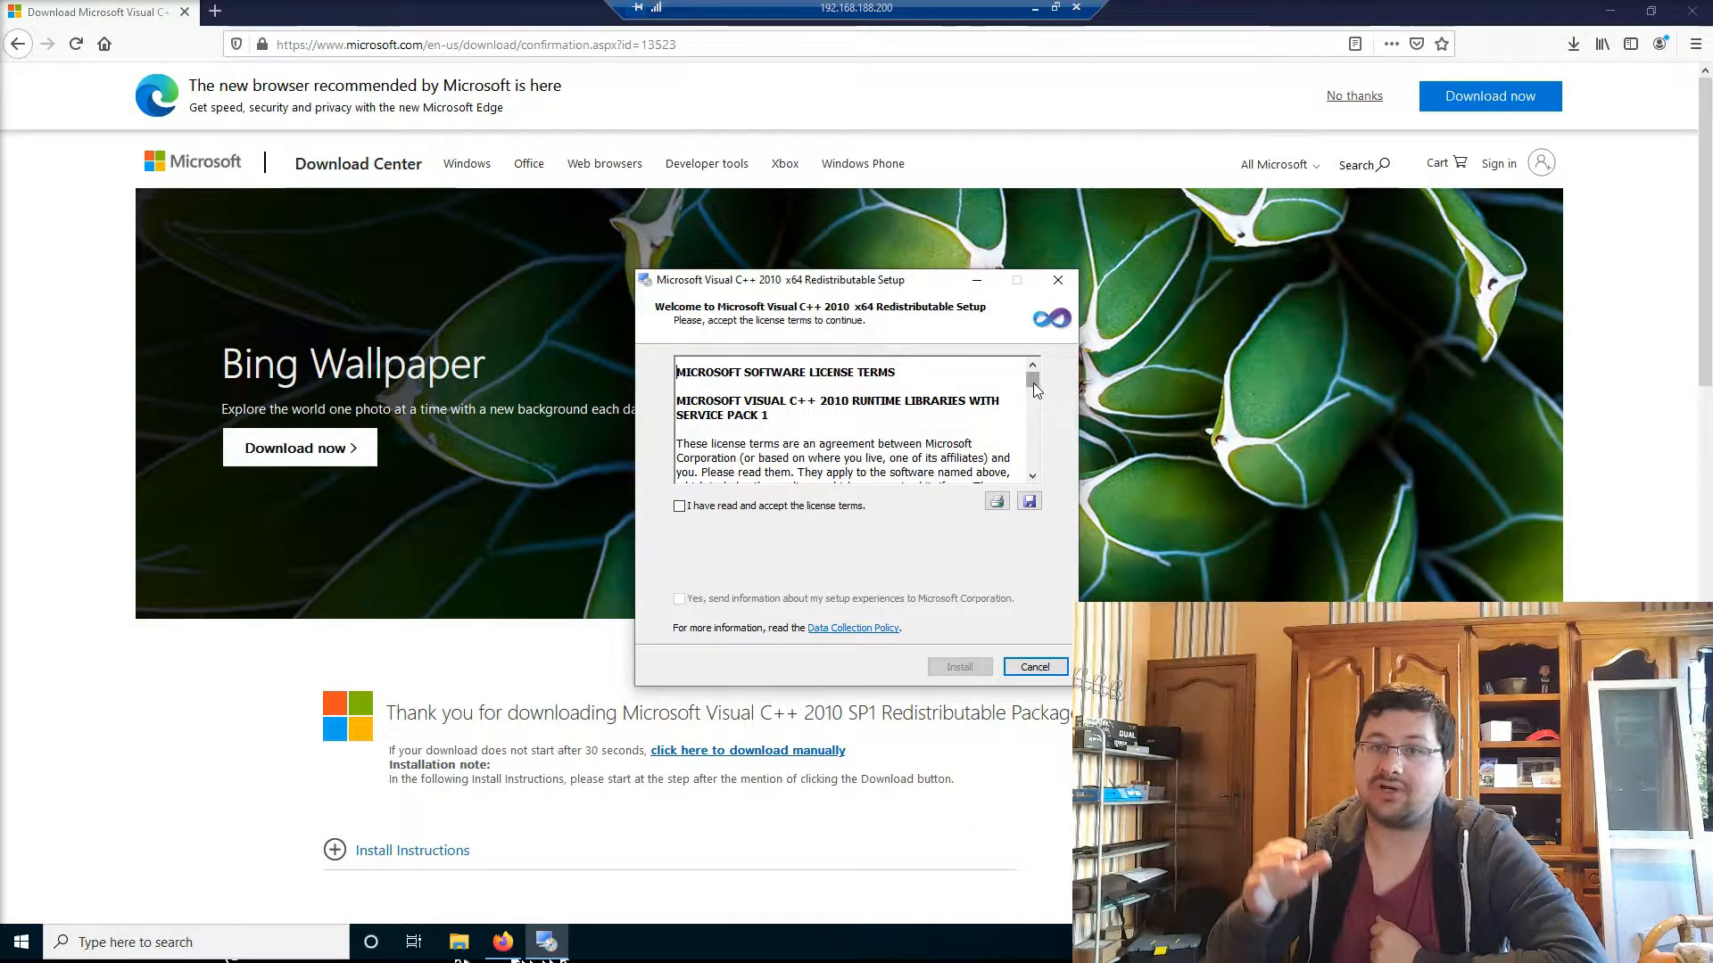
{"action": "left_click", "coordinate": [767, 507]}
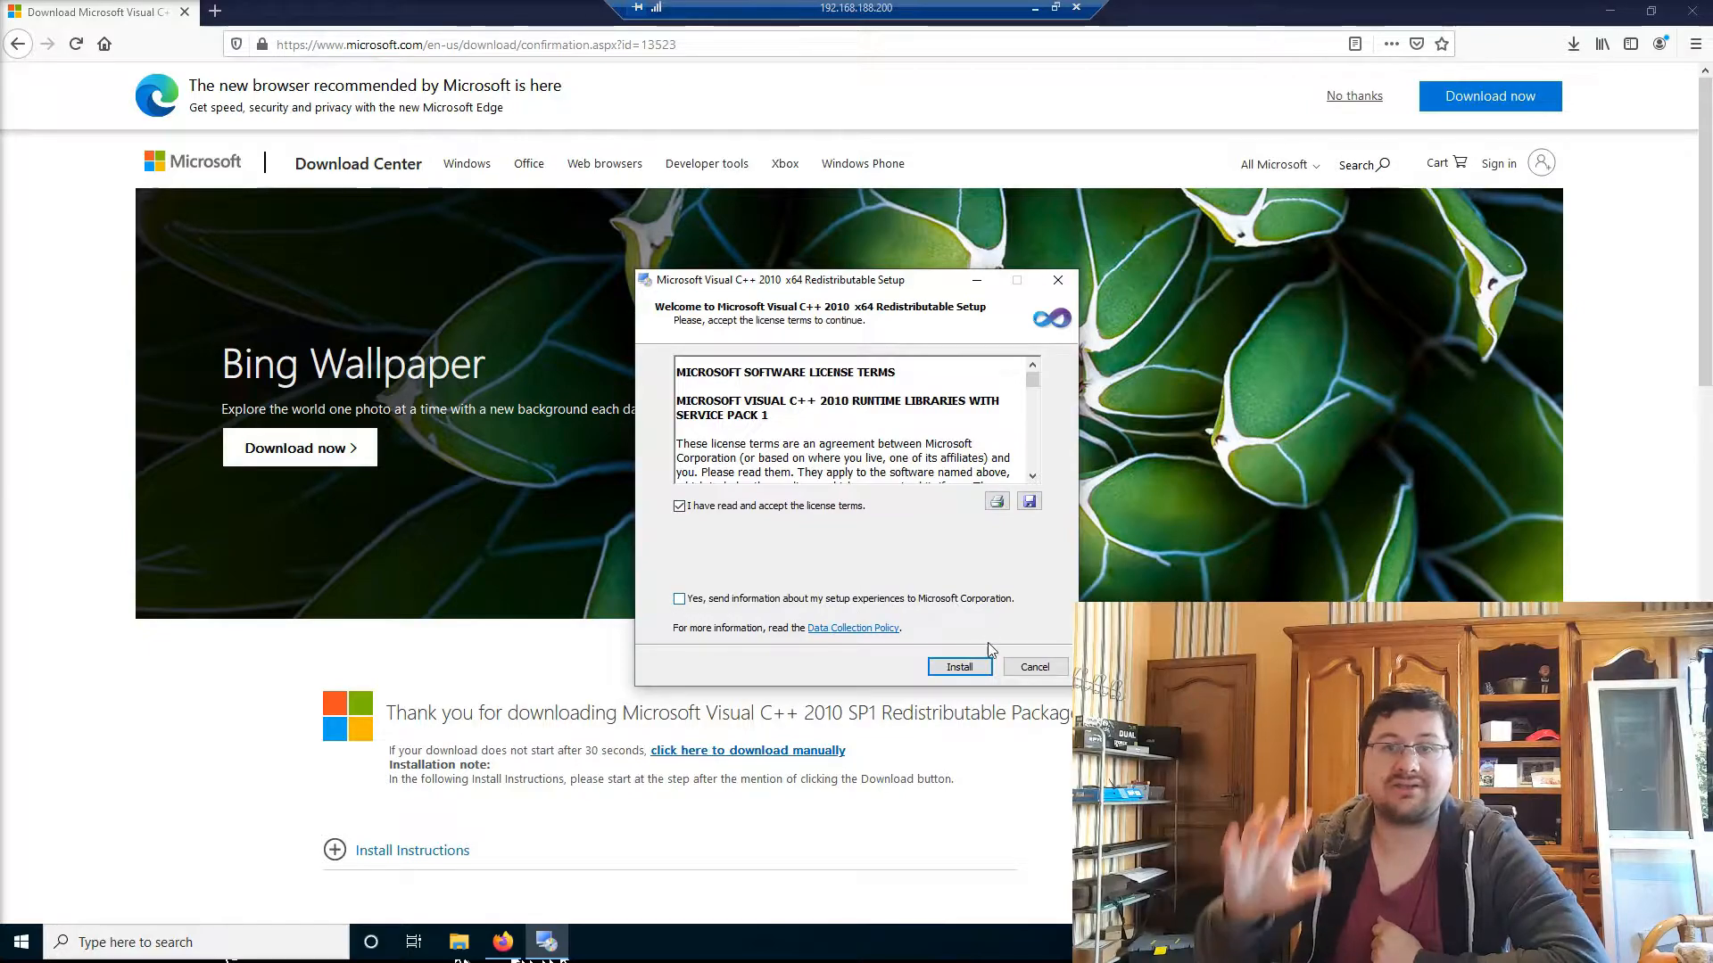
{"action": "left_click", "coordinate": [959, 667]}
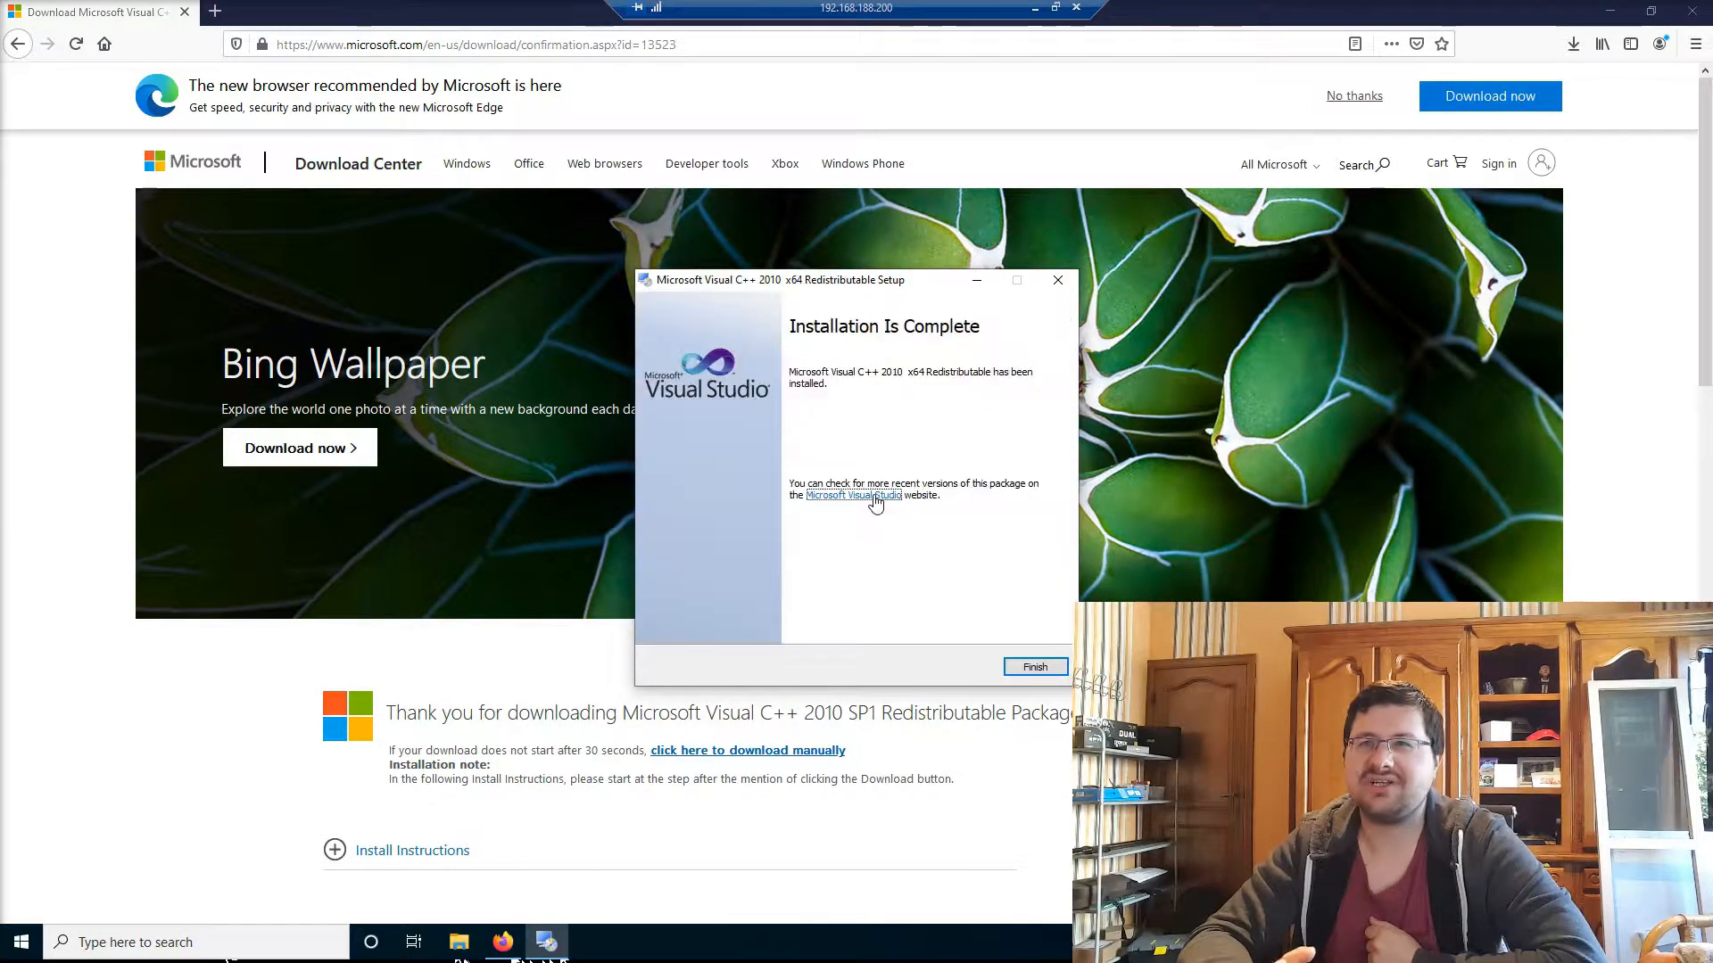
{"action": "left_click", "coordinate": [1033, 668]}
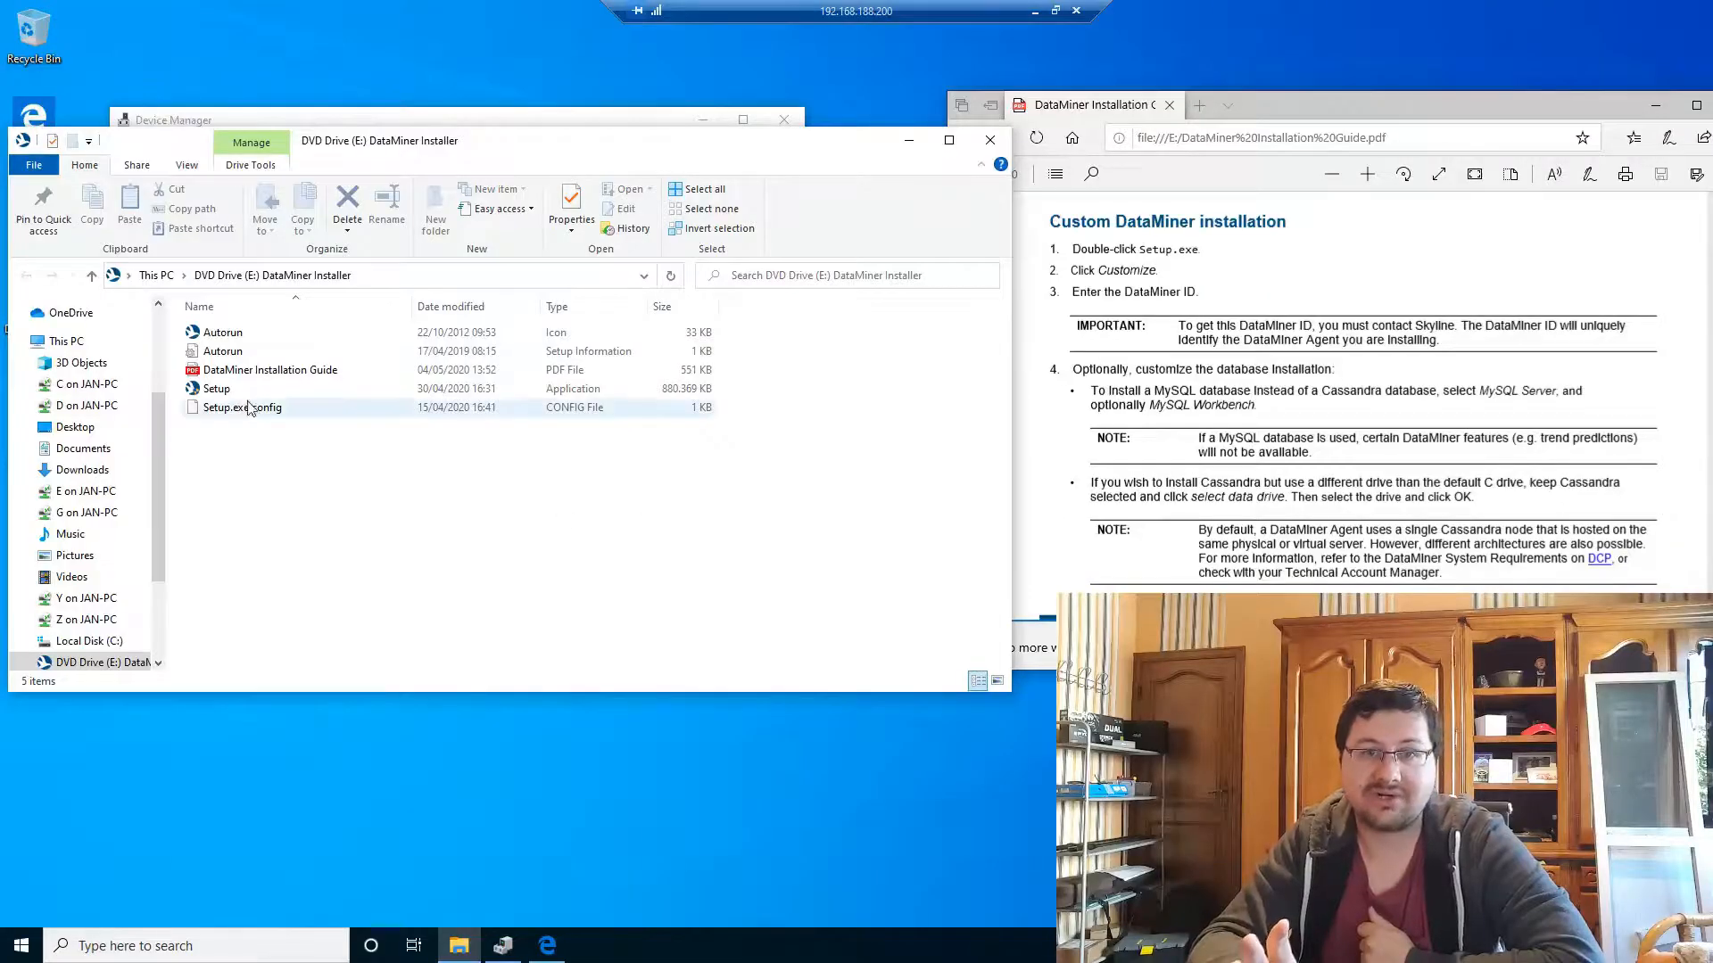
Step: Launch DataMiner setup, start a customized installation and enter DataMiner ID 751
{"action": "double_click", "coordinate": [228, 393]}
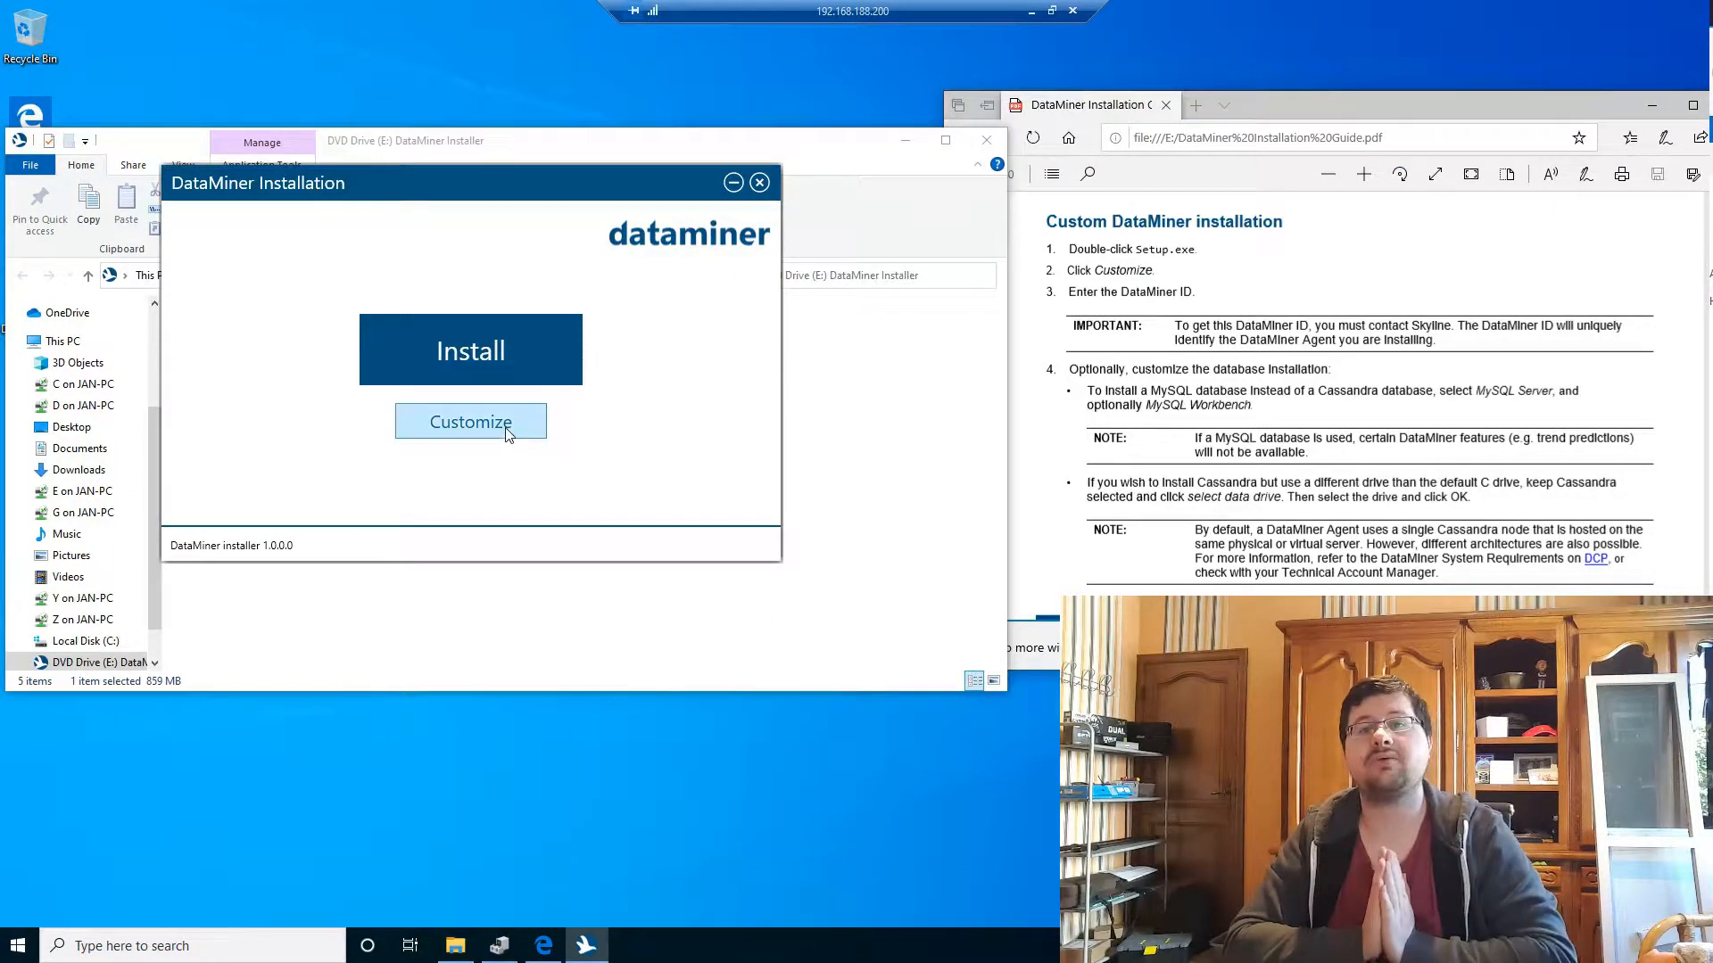
{"action": "left_click_drag", "start_coordinate": [456, 192], "coordinate": [547, 238]}
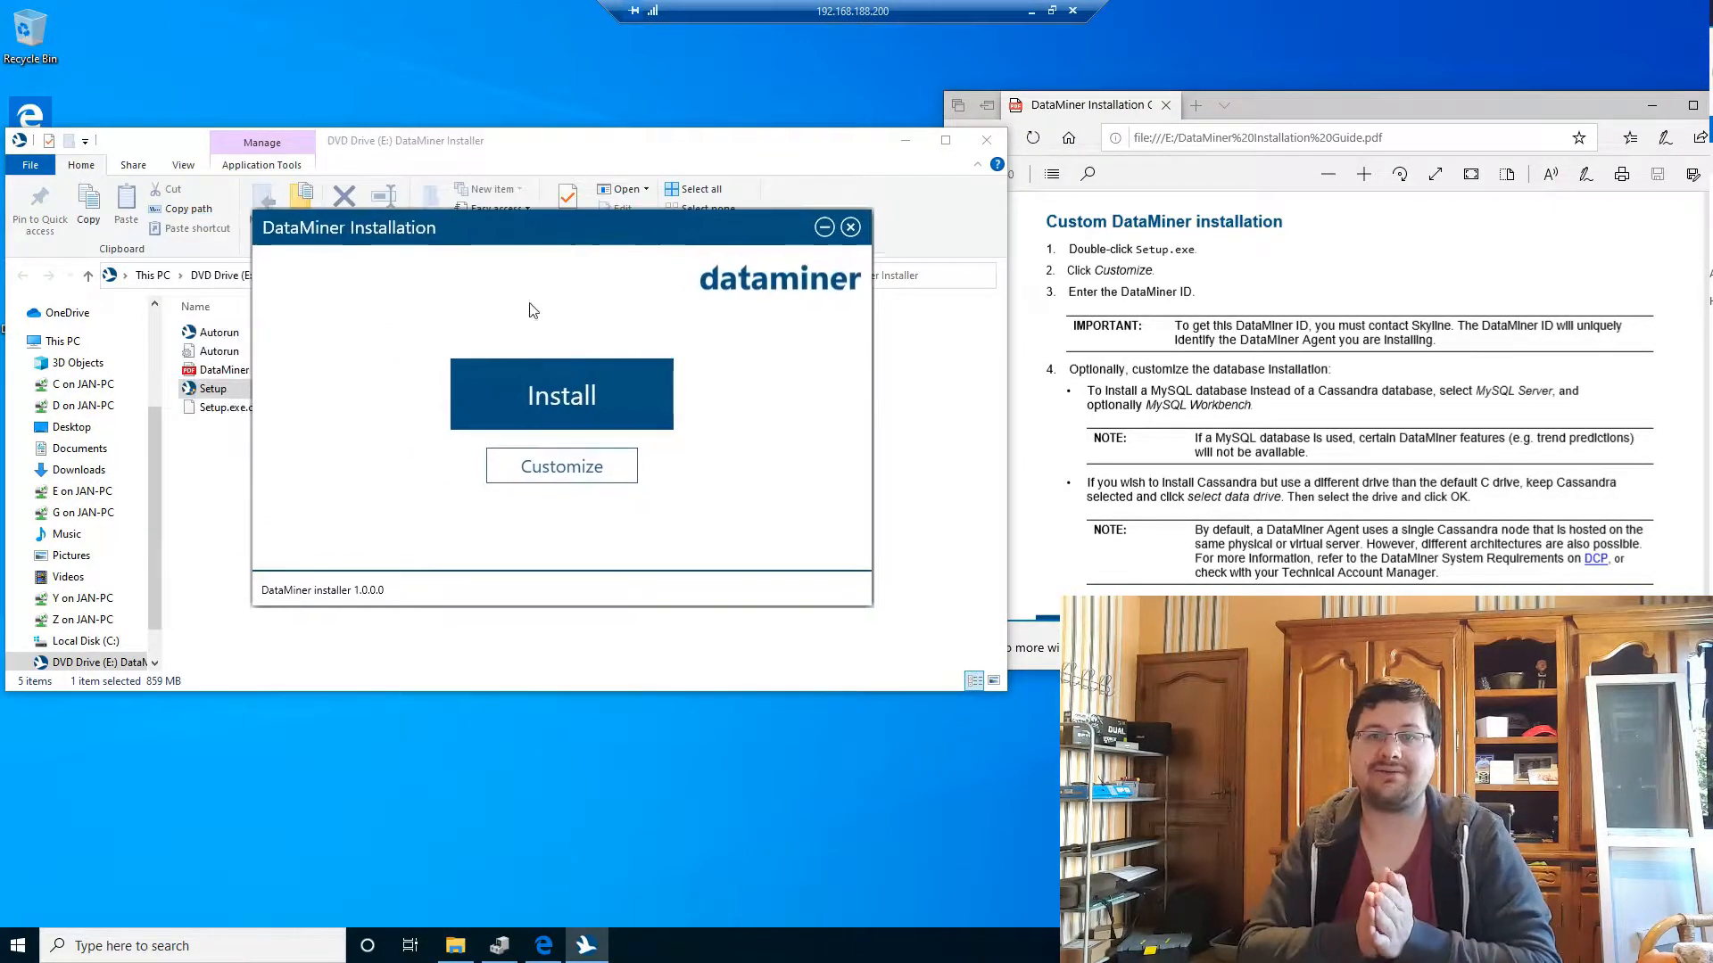
{"action": "left_click", "coordinate": [562, 465]}
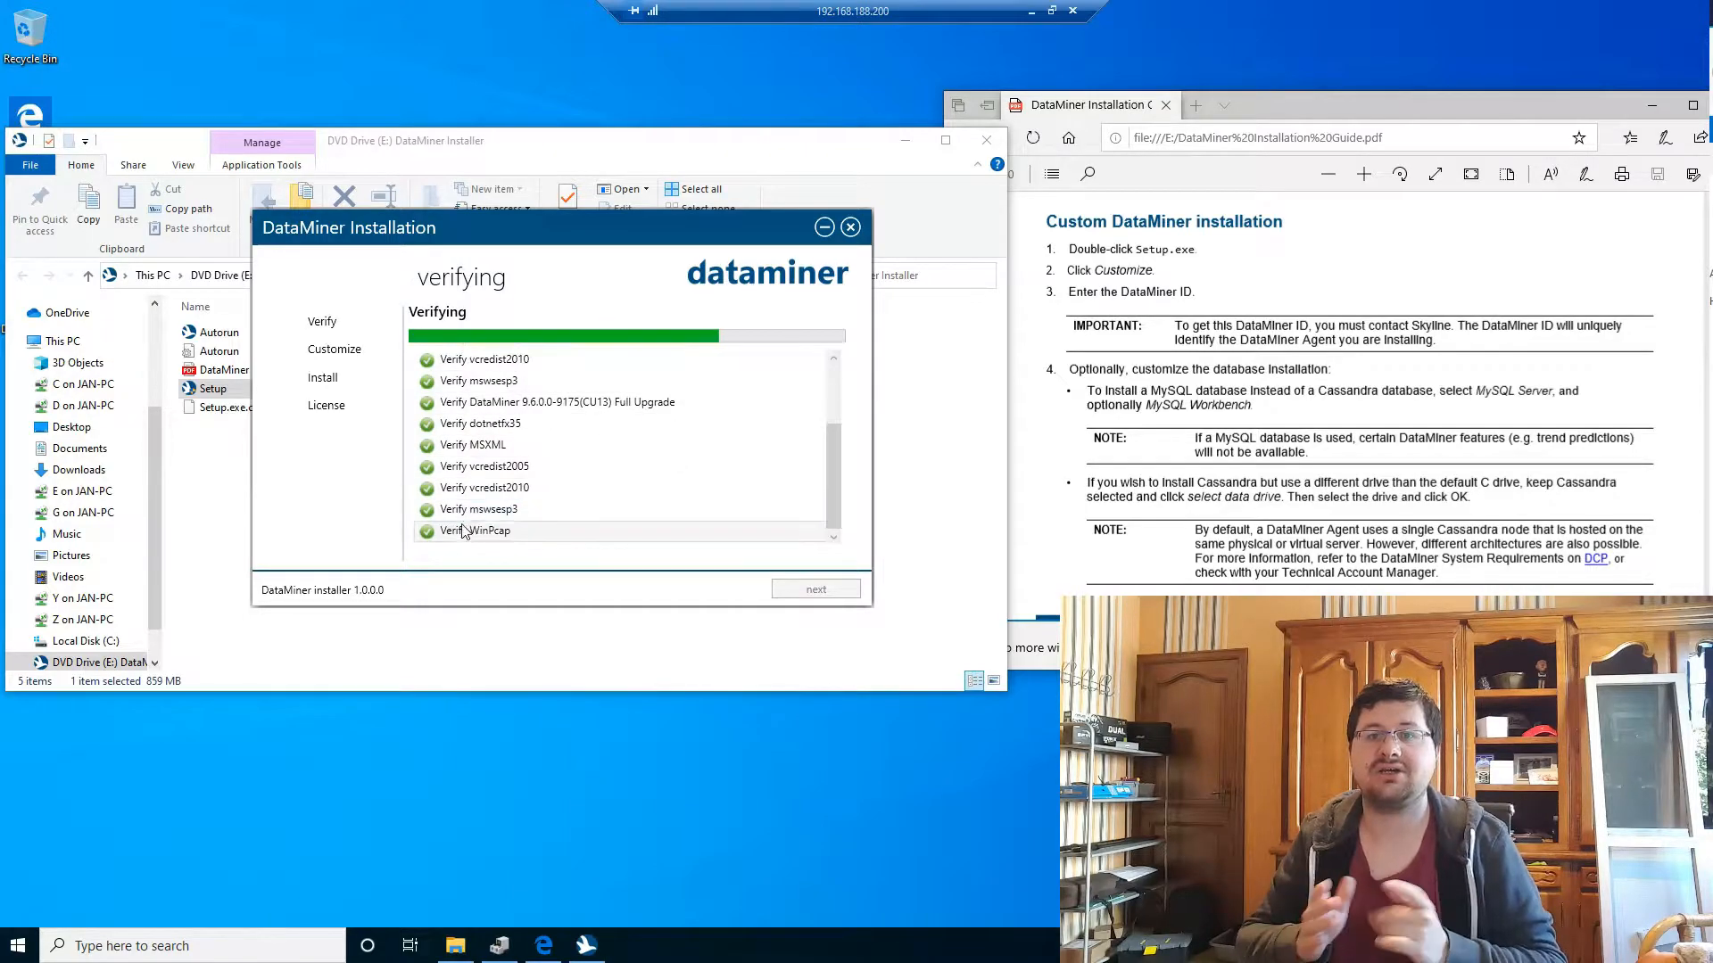
{"action": "left_click", "coordinate": [502, 331]}
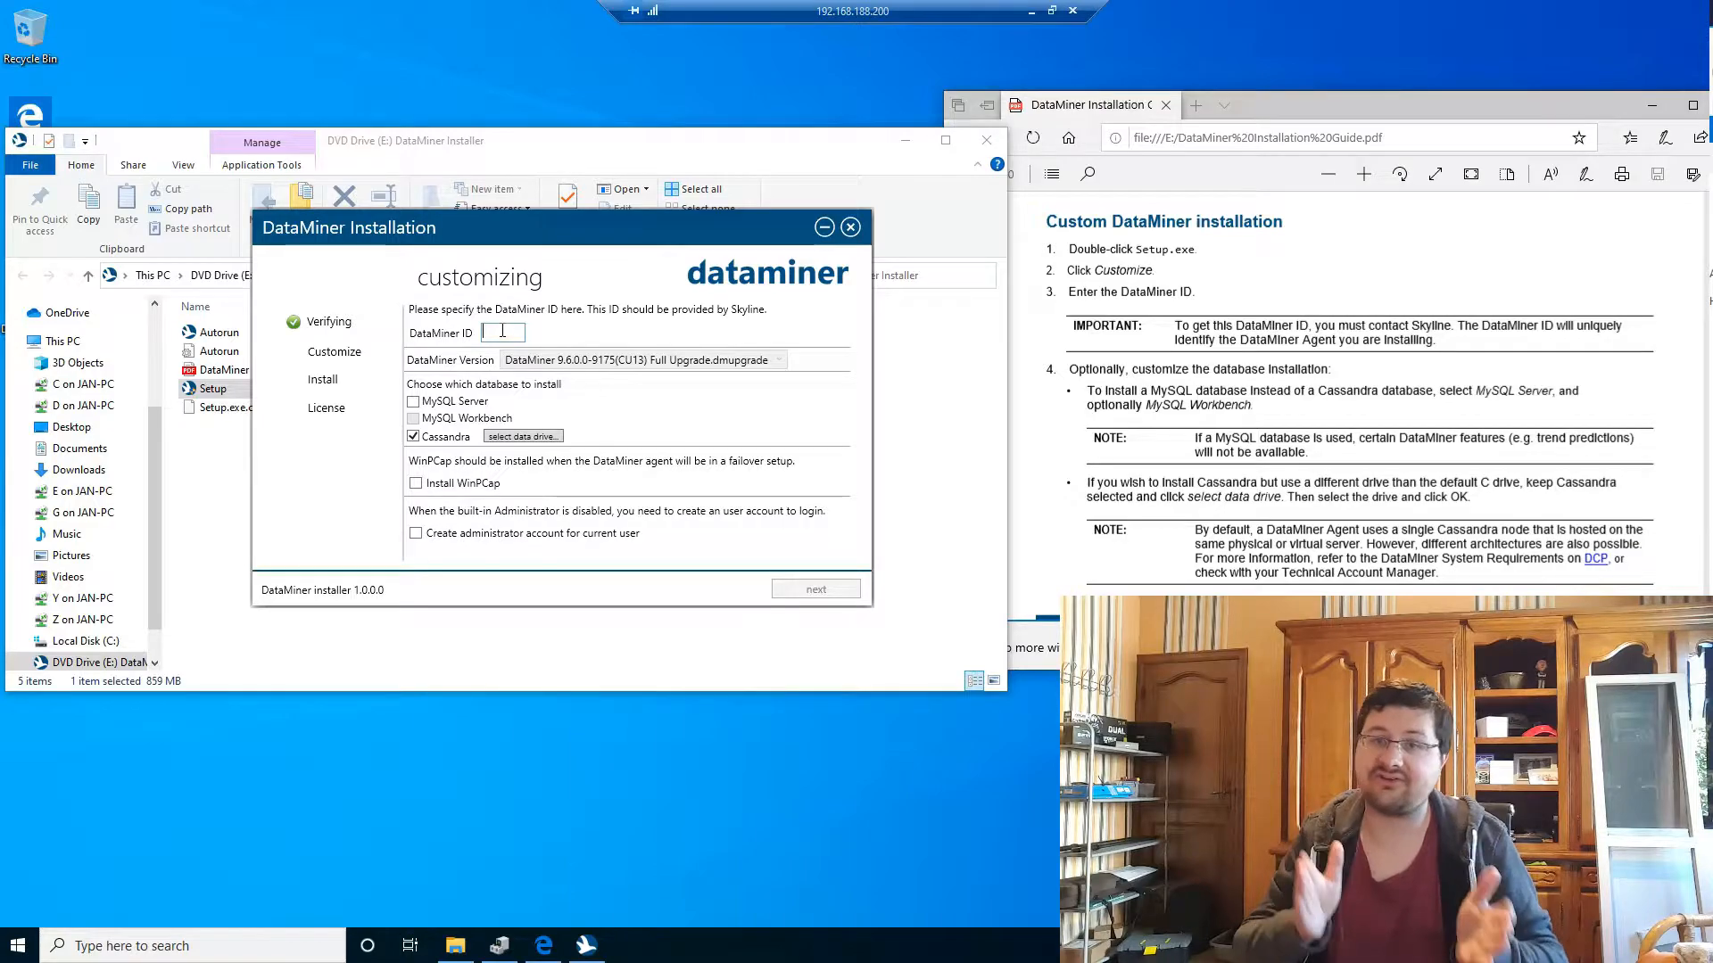
{"action": "type", "text": "751"}
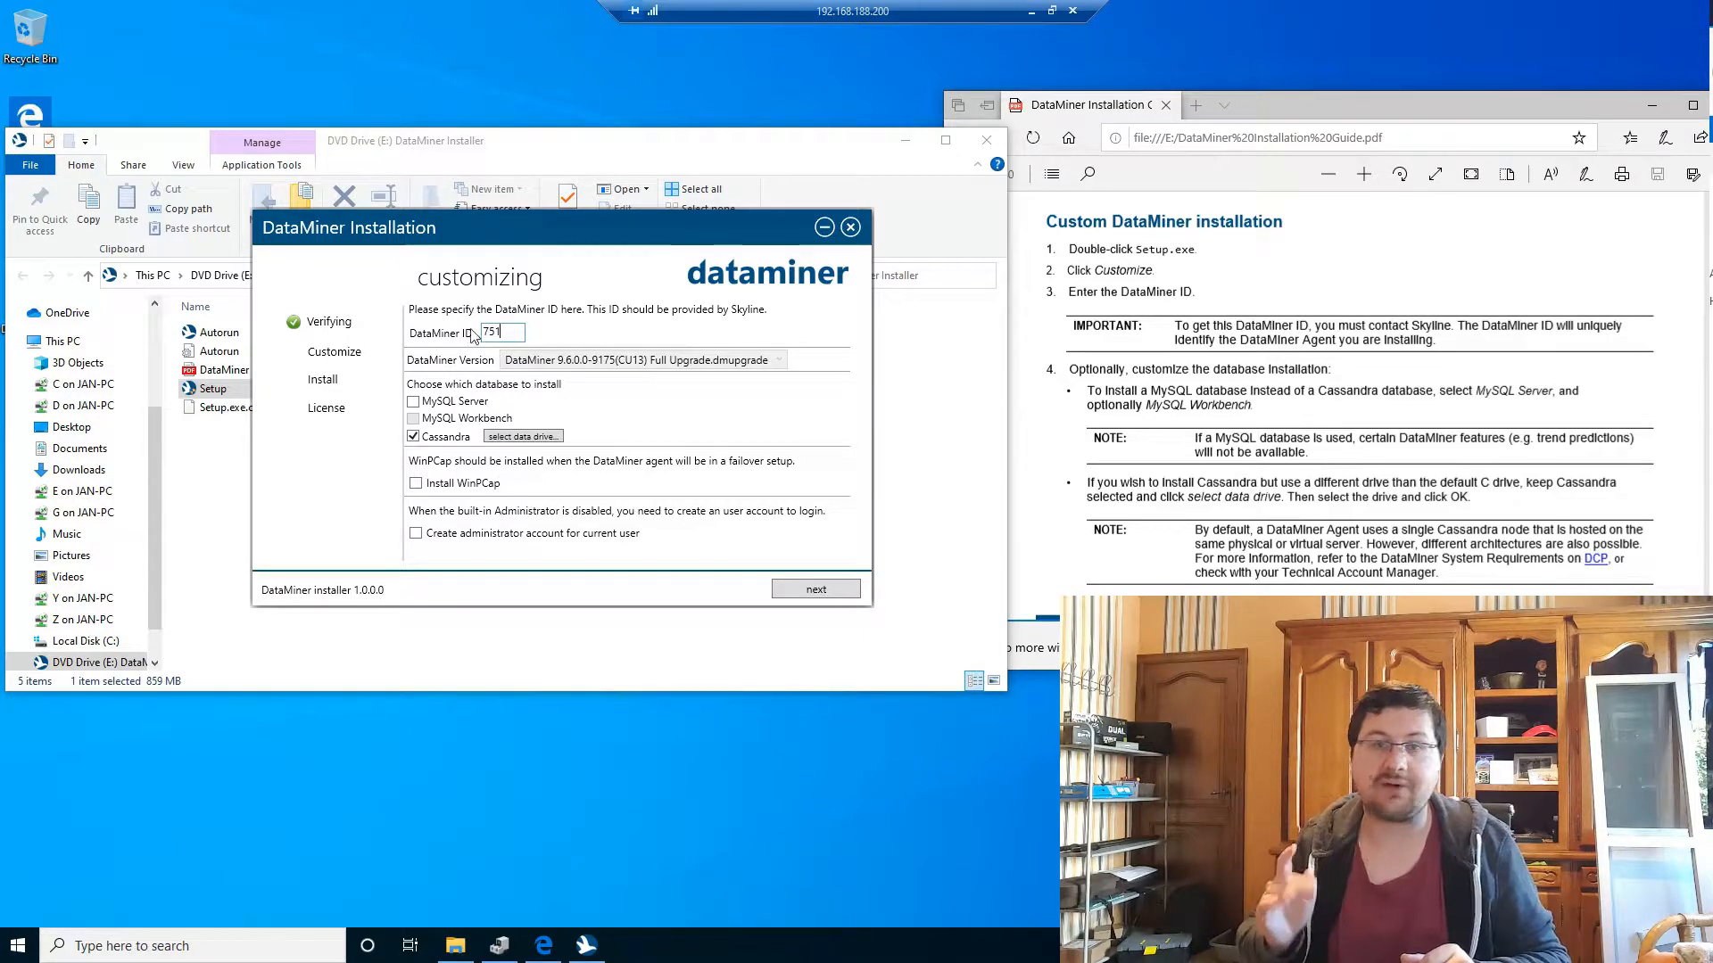
Step: Check Cassandra's data drive options, finding only drive C available
{"action": "left_click", "coordinate": [528, 437]}
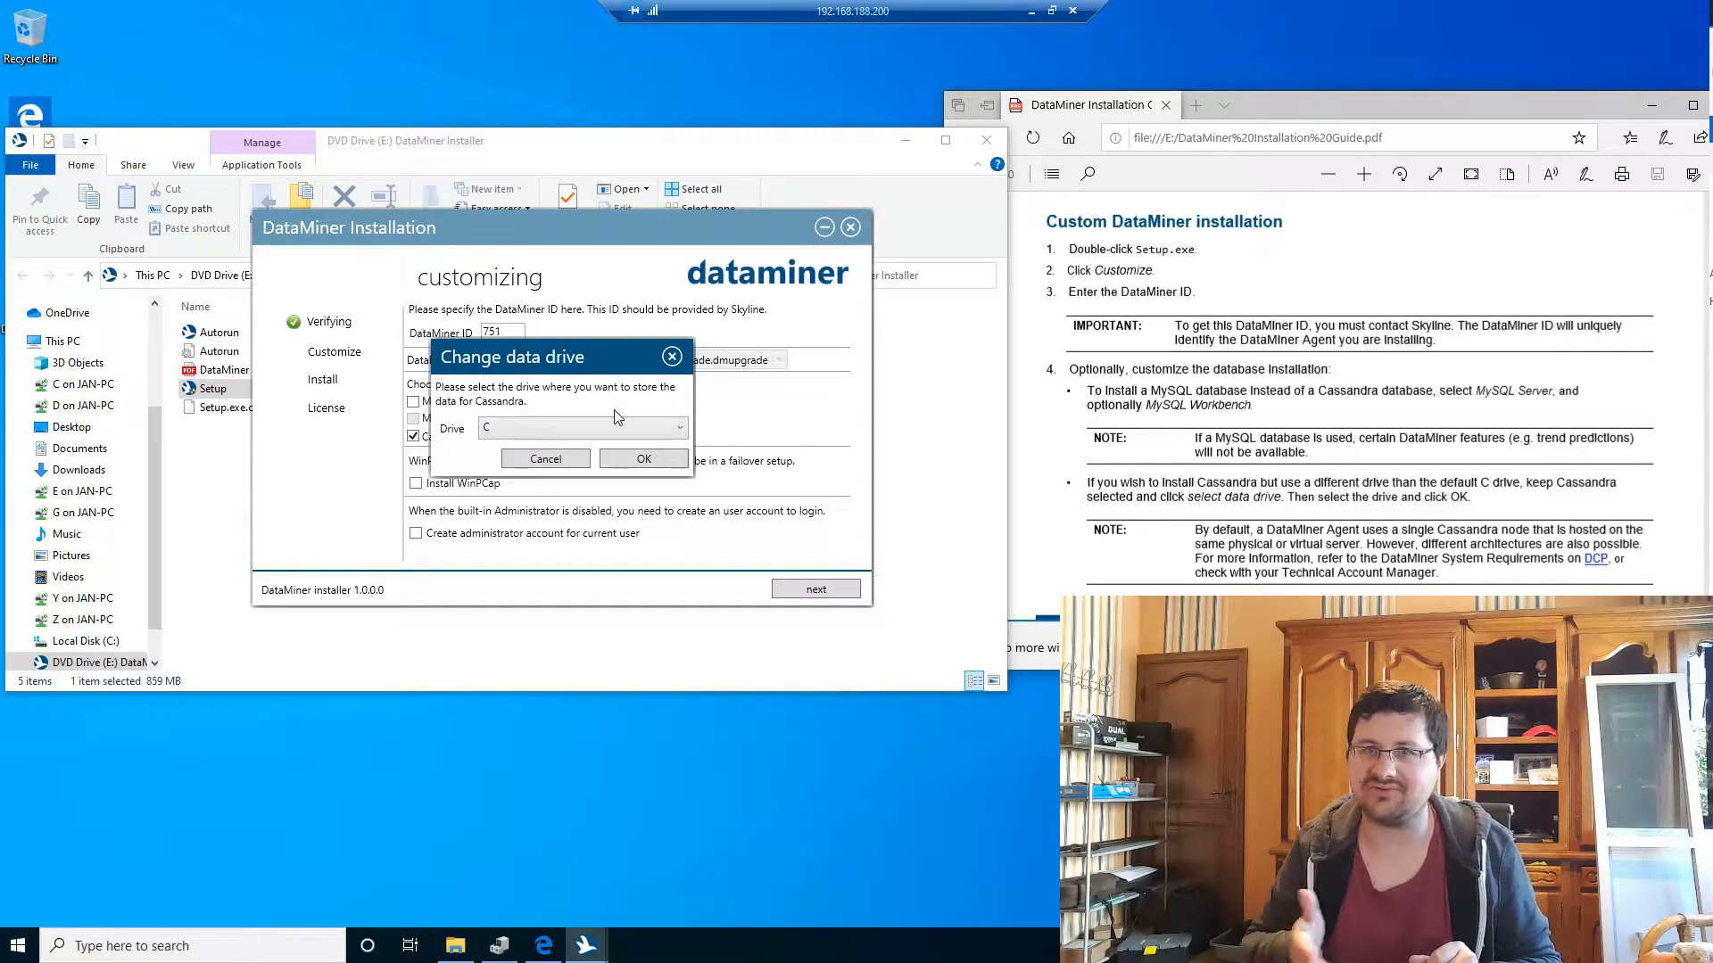
{"action": "left_click", "coordinate": [507, 433]}
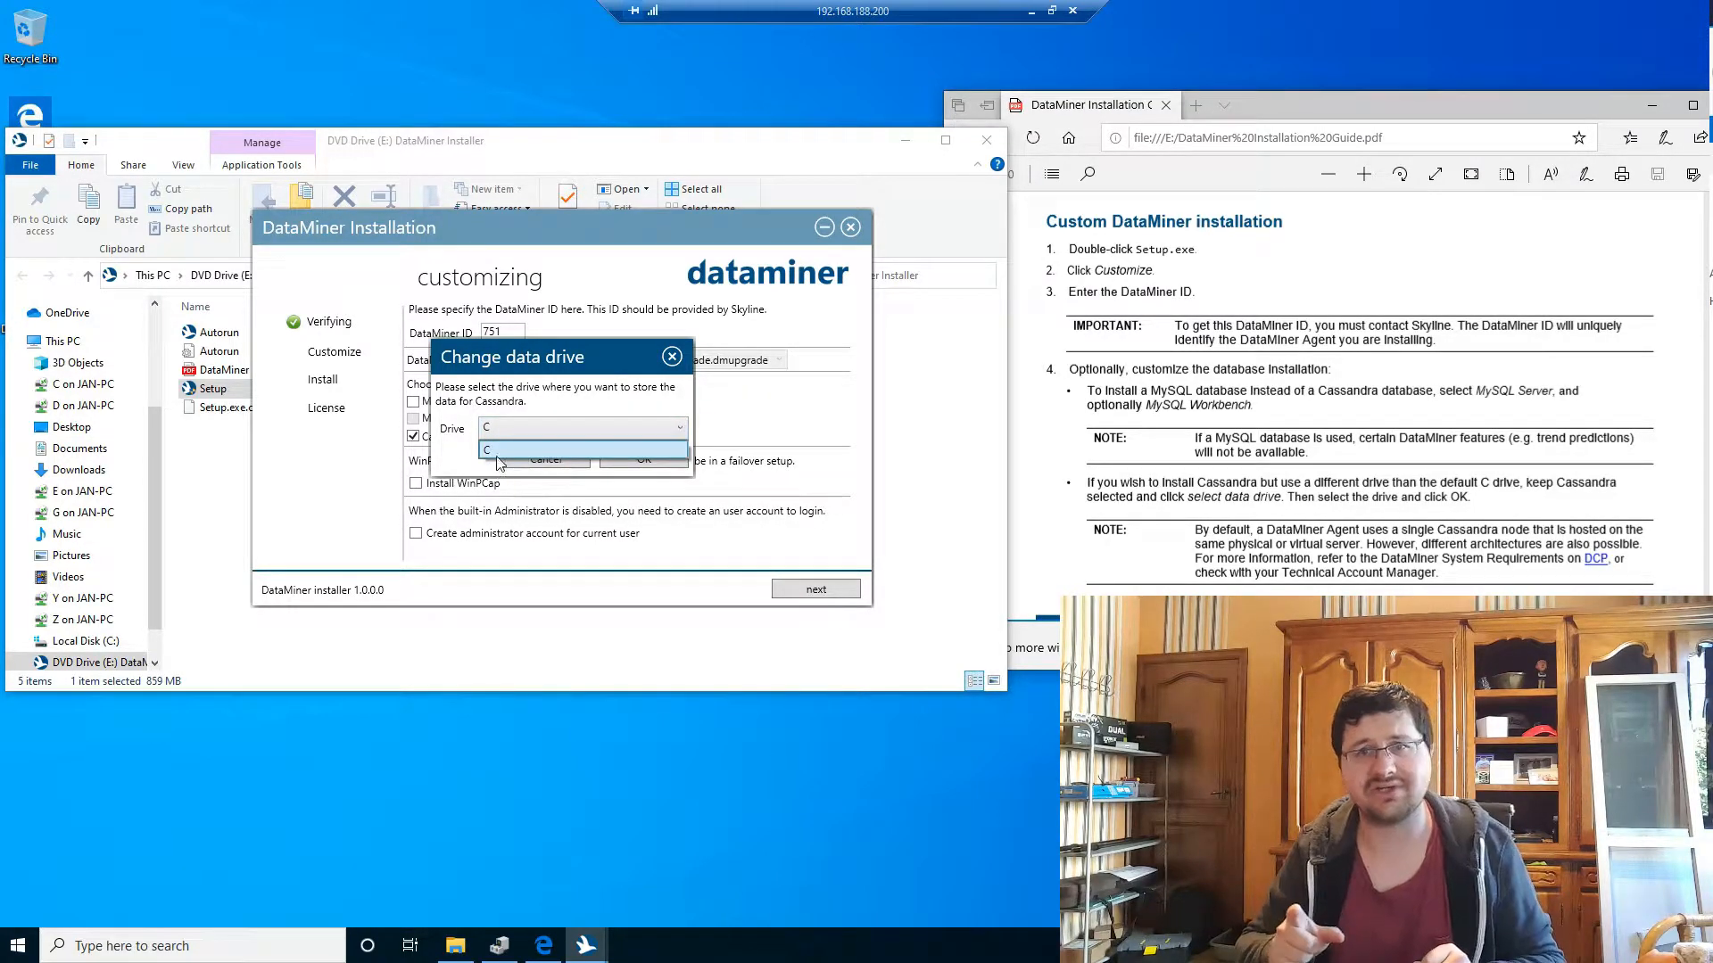
{"action": "left_click", "coordinate": [497, 451]}
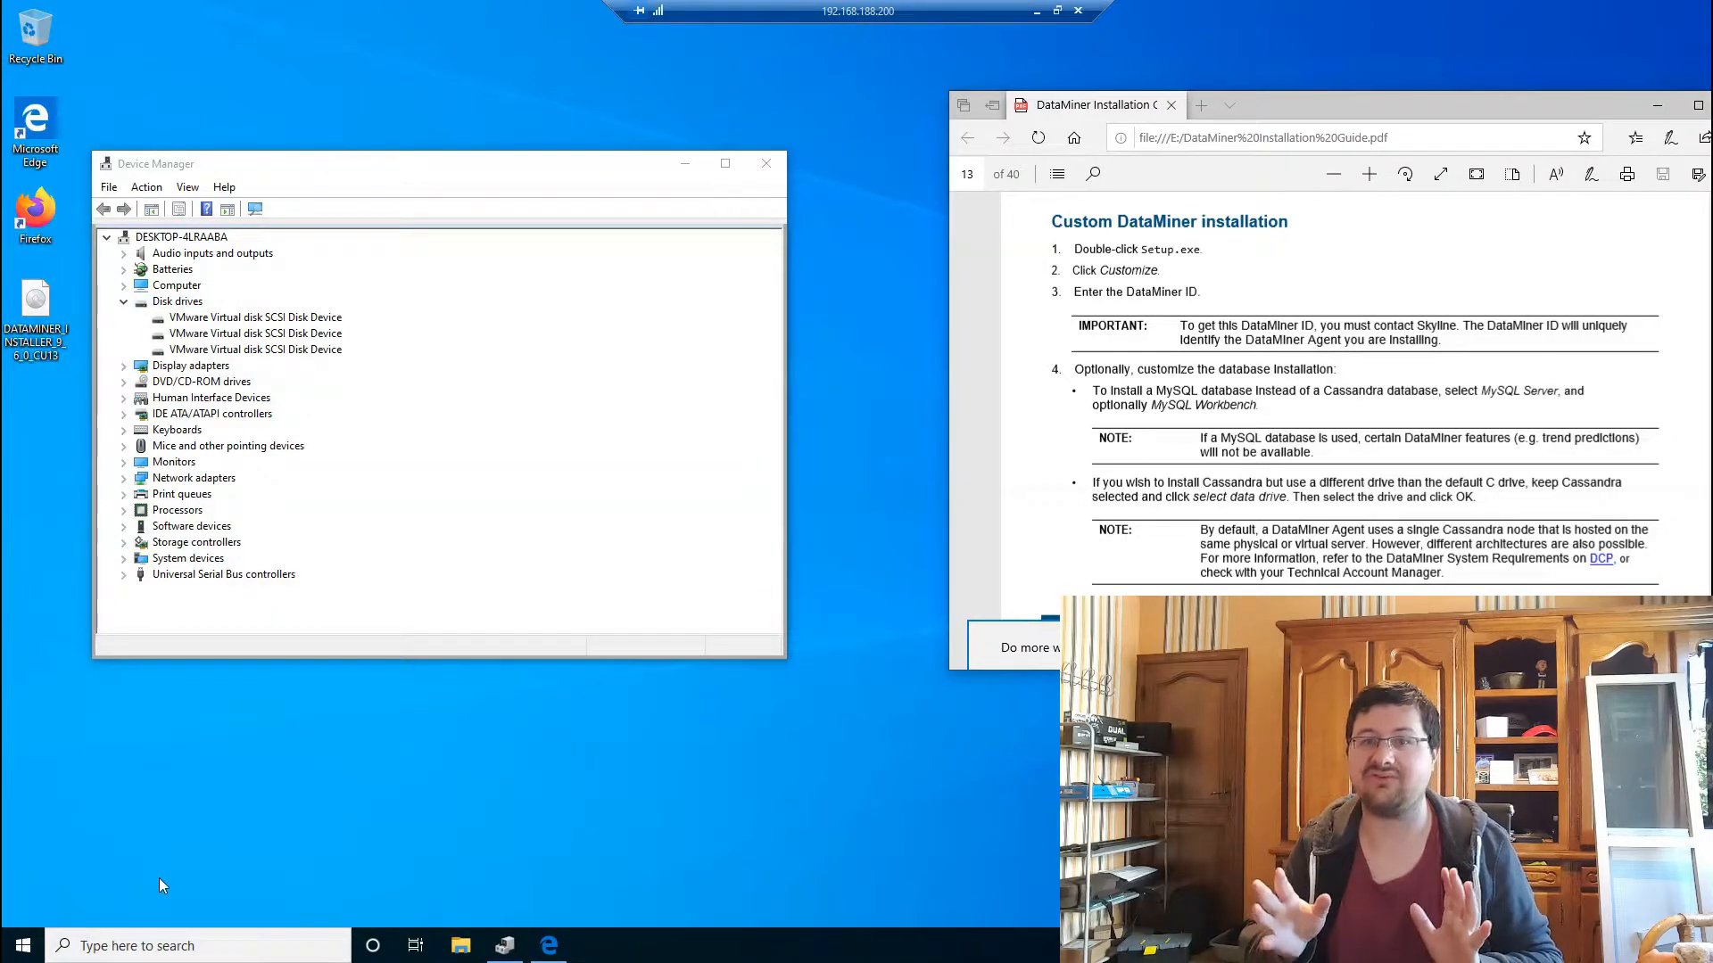
Step: Open Disk Management via a 'diskman' search and enlarge its disk map to show every disk
{"action": "left_click", "coordinate": [149, 943]}
{"action": "type", "text": "diskman"}
{"action": "key", "text": "Return"}
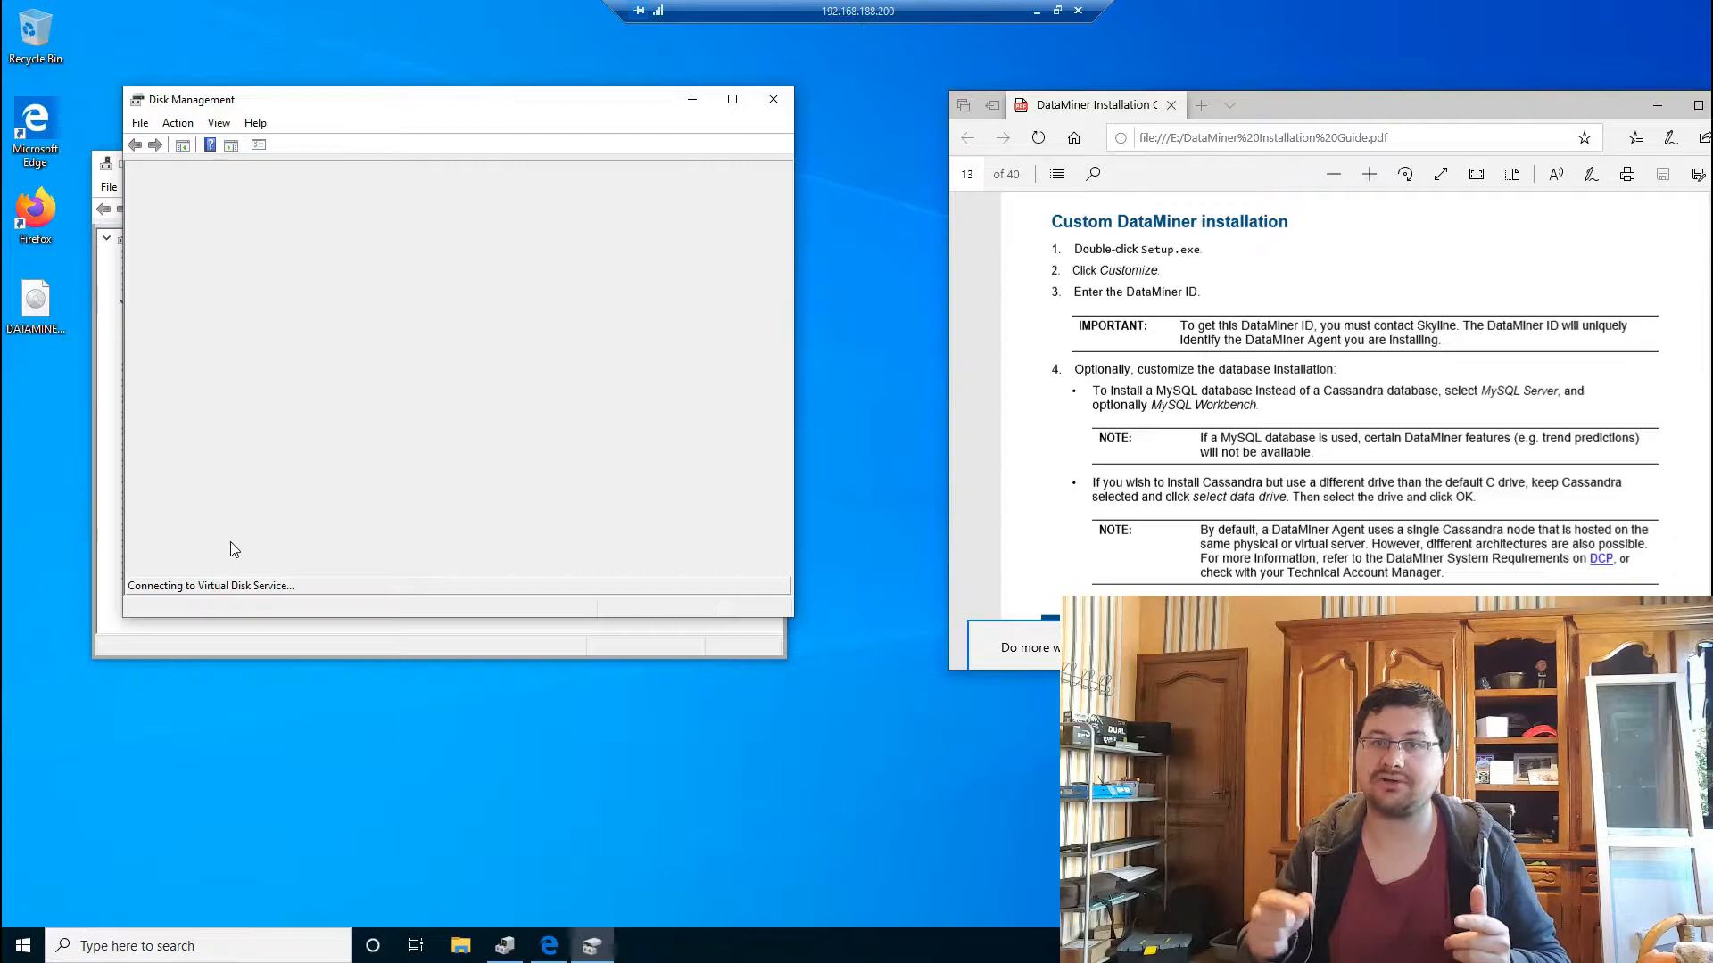
{"action": "left_click_drag", "start_coordinate": [296, 105], "coordinate": [598, 137]}
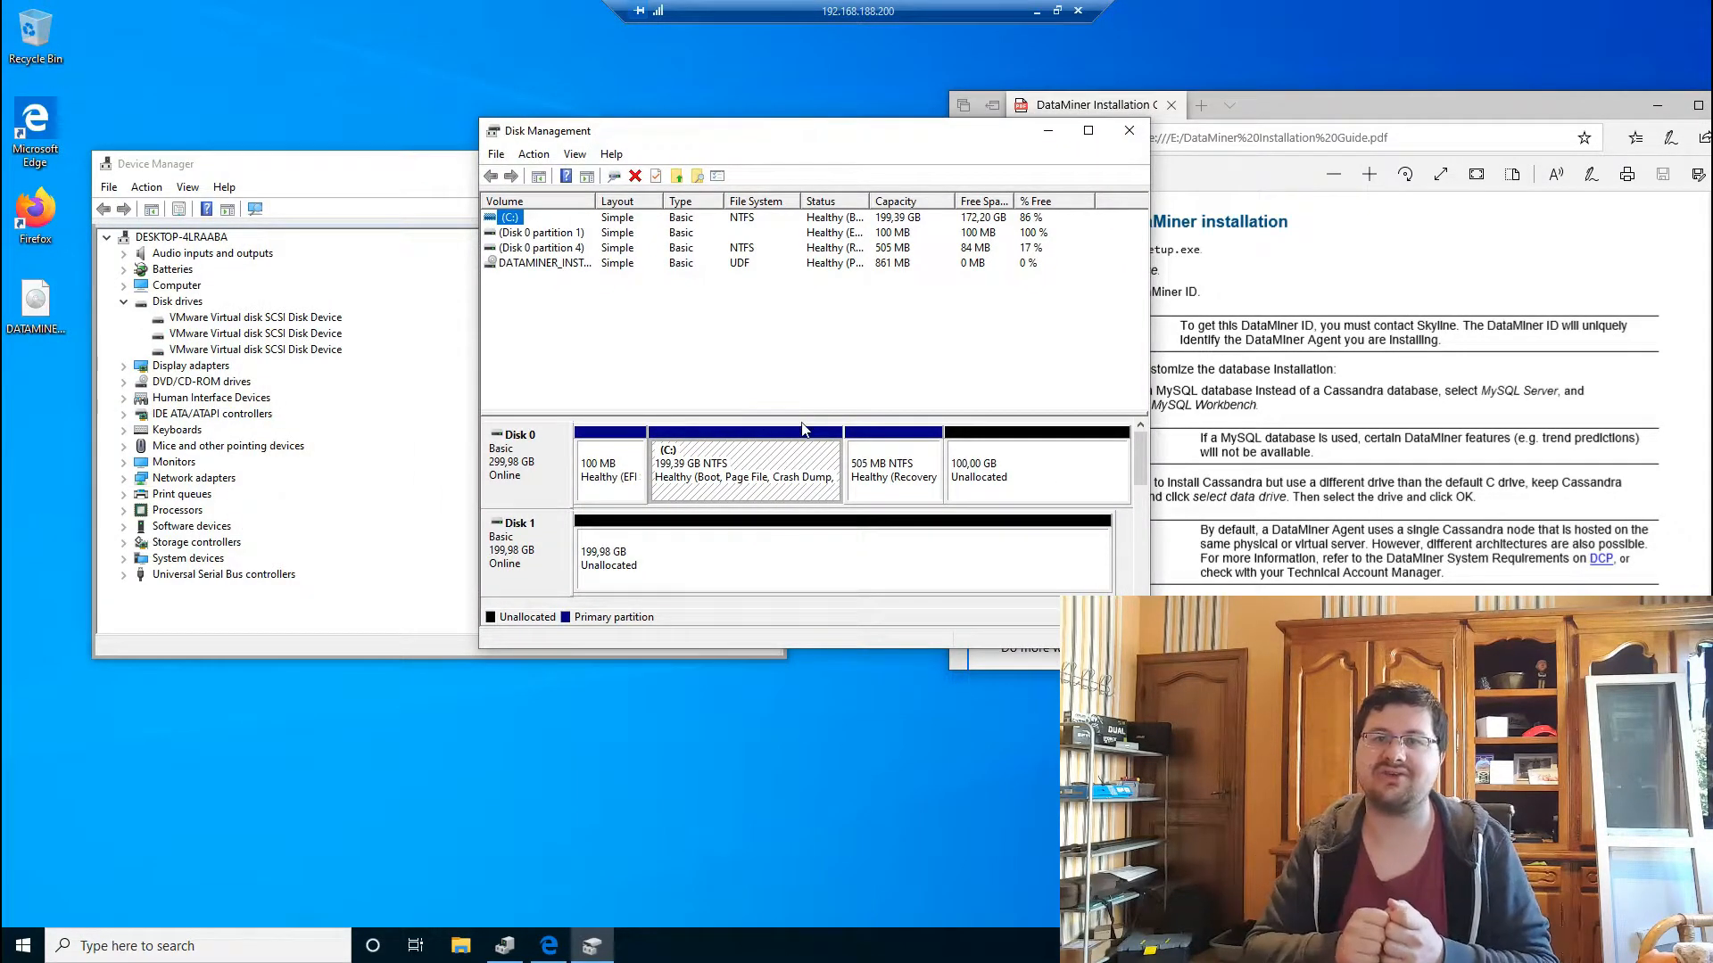
{"action": "left_click_drag", "start_coordinate": [800, 415], "coordinate": [801, 284]}
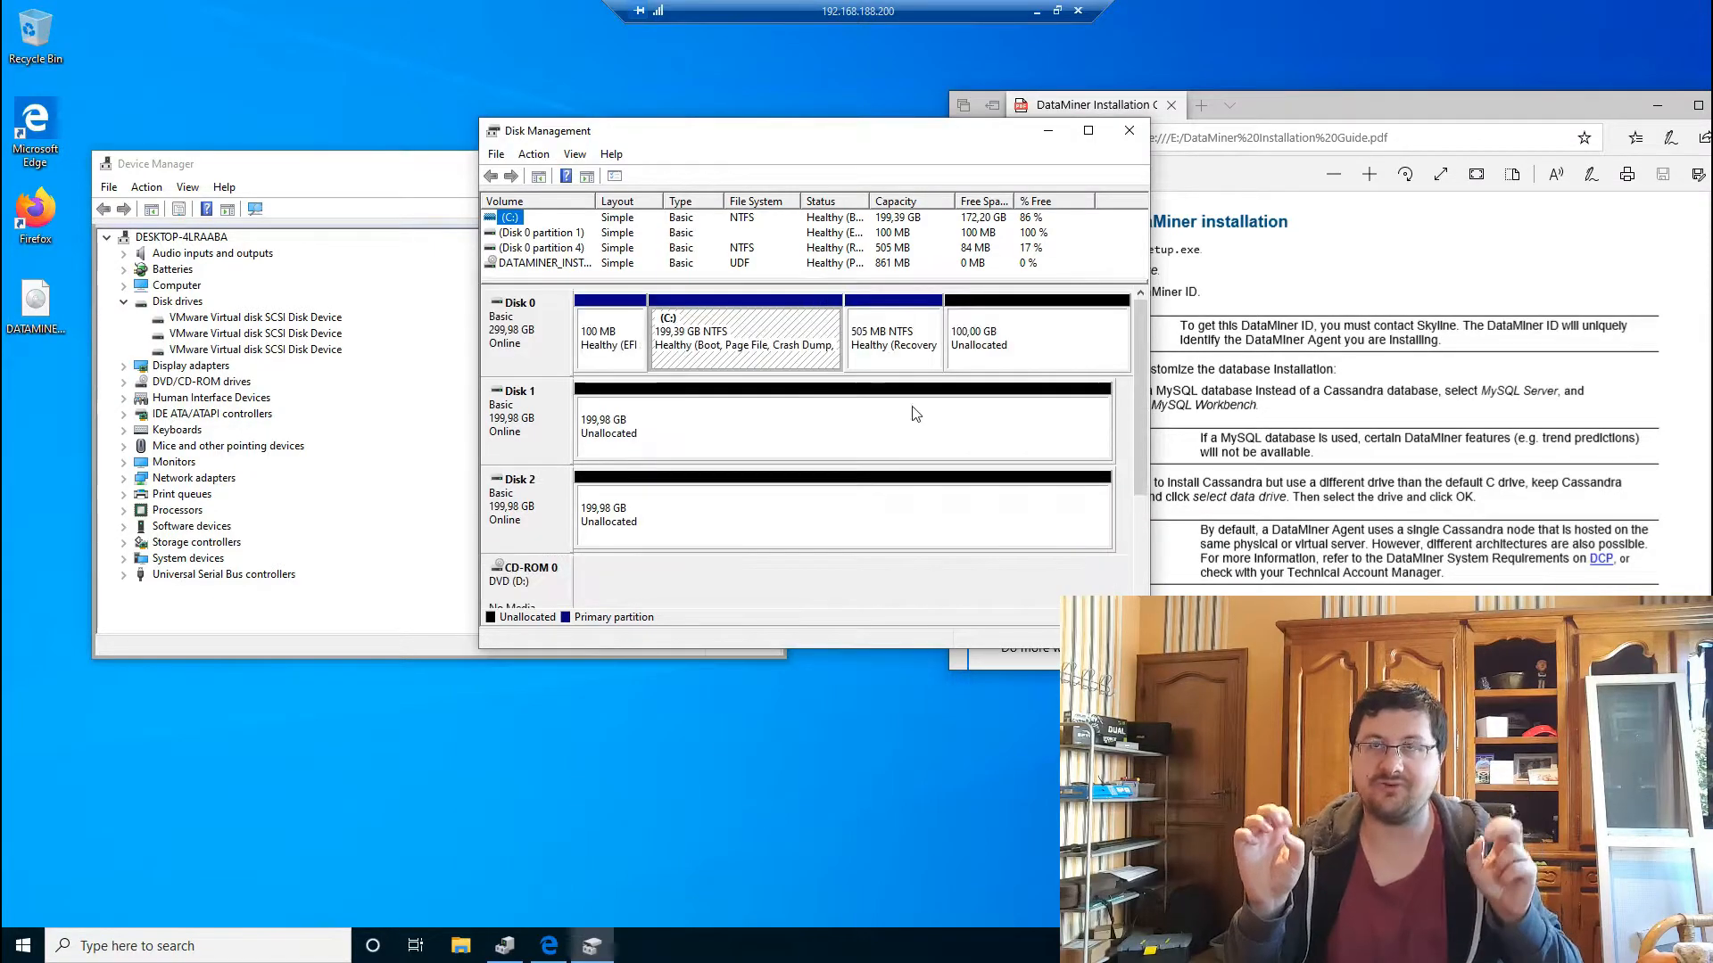
Step: Start the New Simple Volume wizard on Disk 1's unallocated 199,98 GB space
{"action": "left_click", "coordinate": [644, 435]}
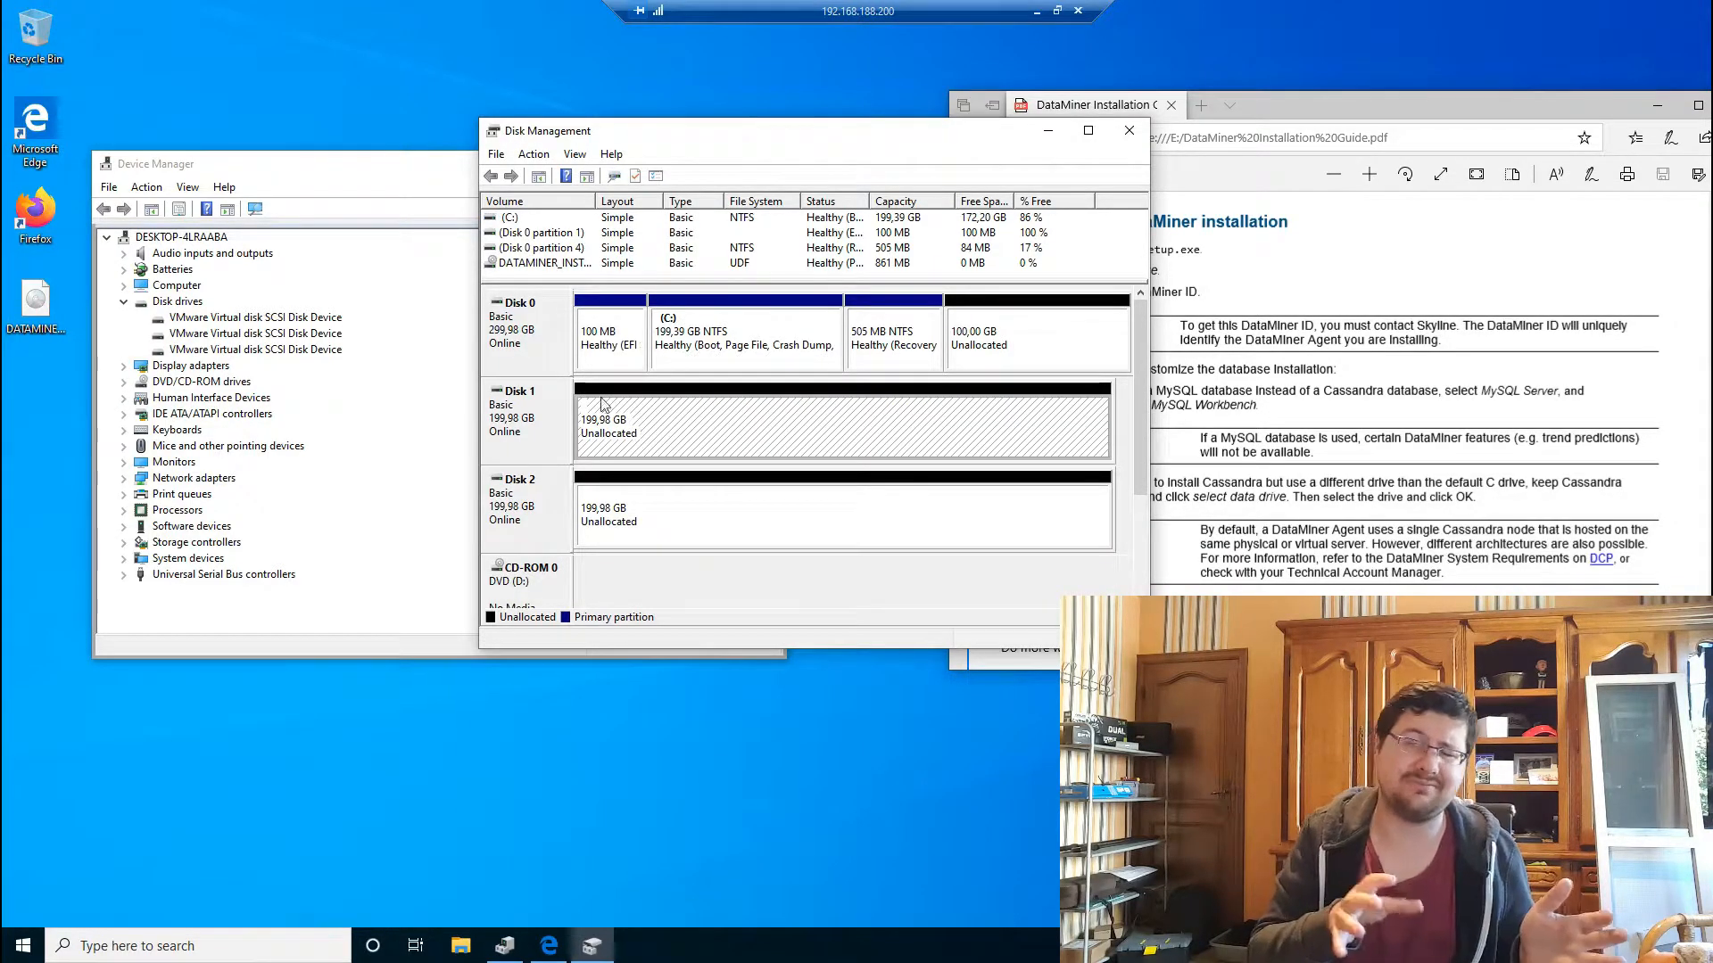
{"action": "left_click", "coordinate": [520, 335]}
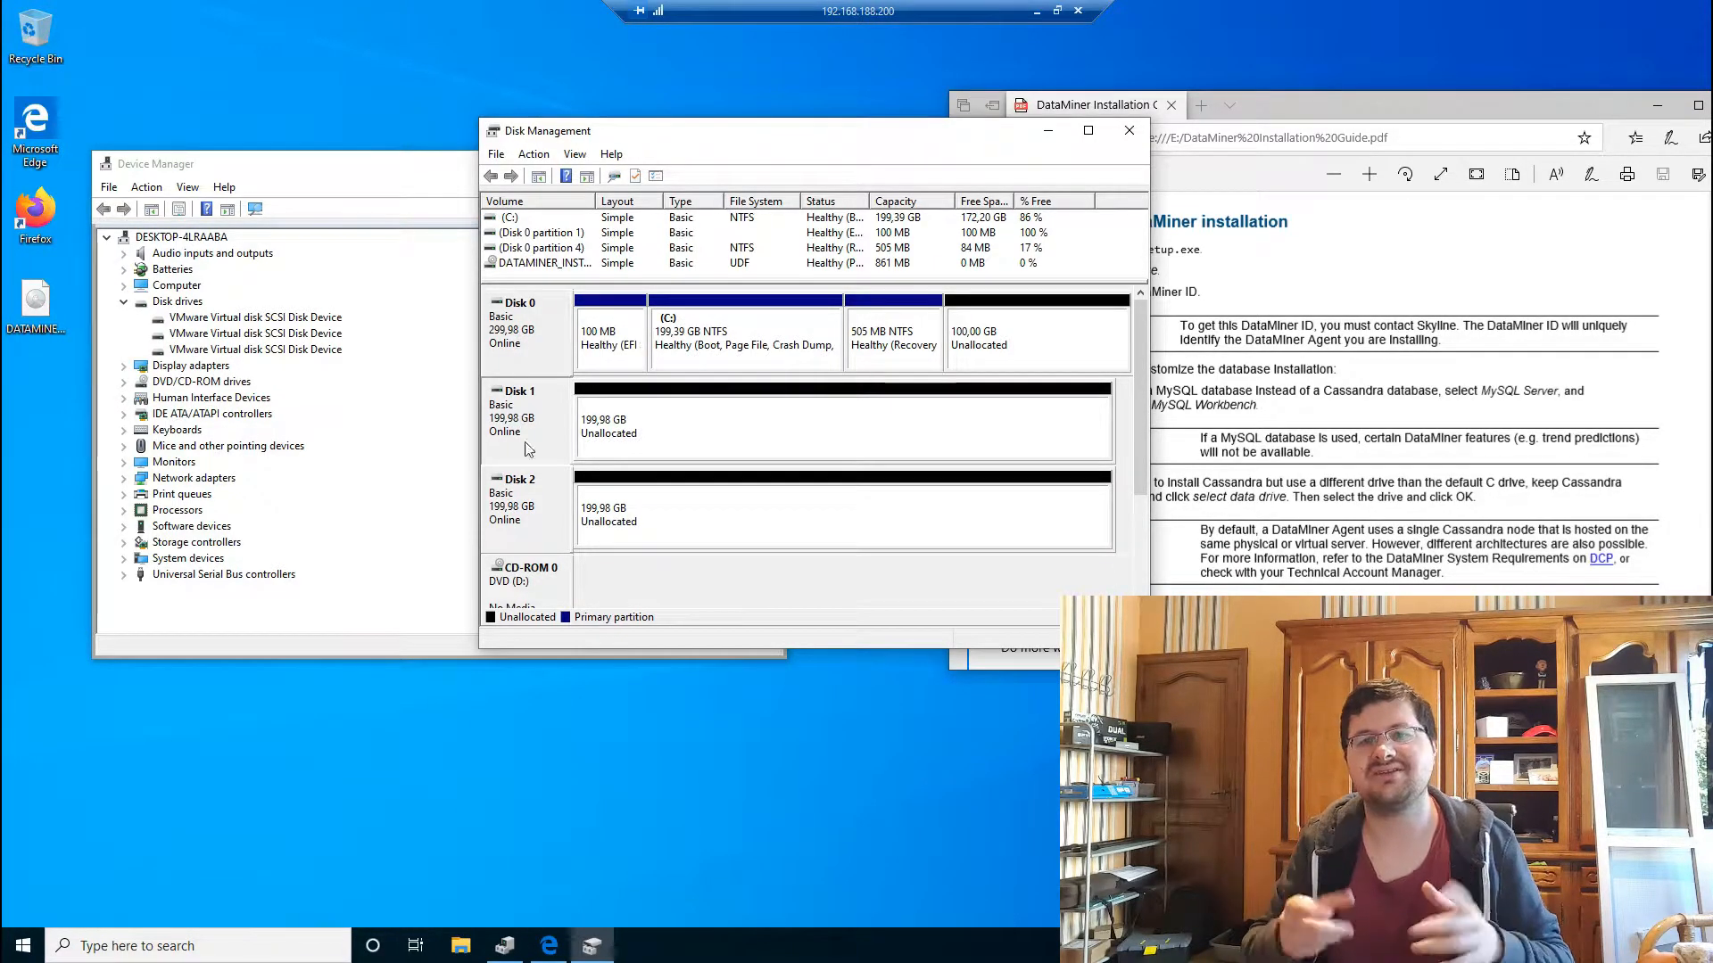
{"action": "left_click", "coordinate": [623, 449]}
{"action": "right_click", "coordinate": [709, 415]}
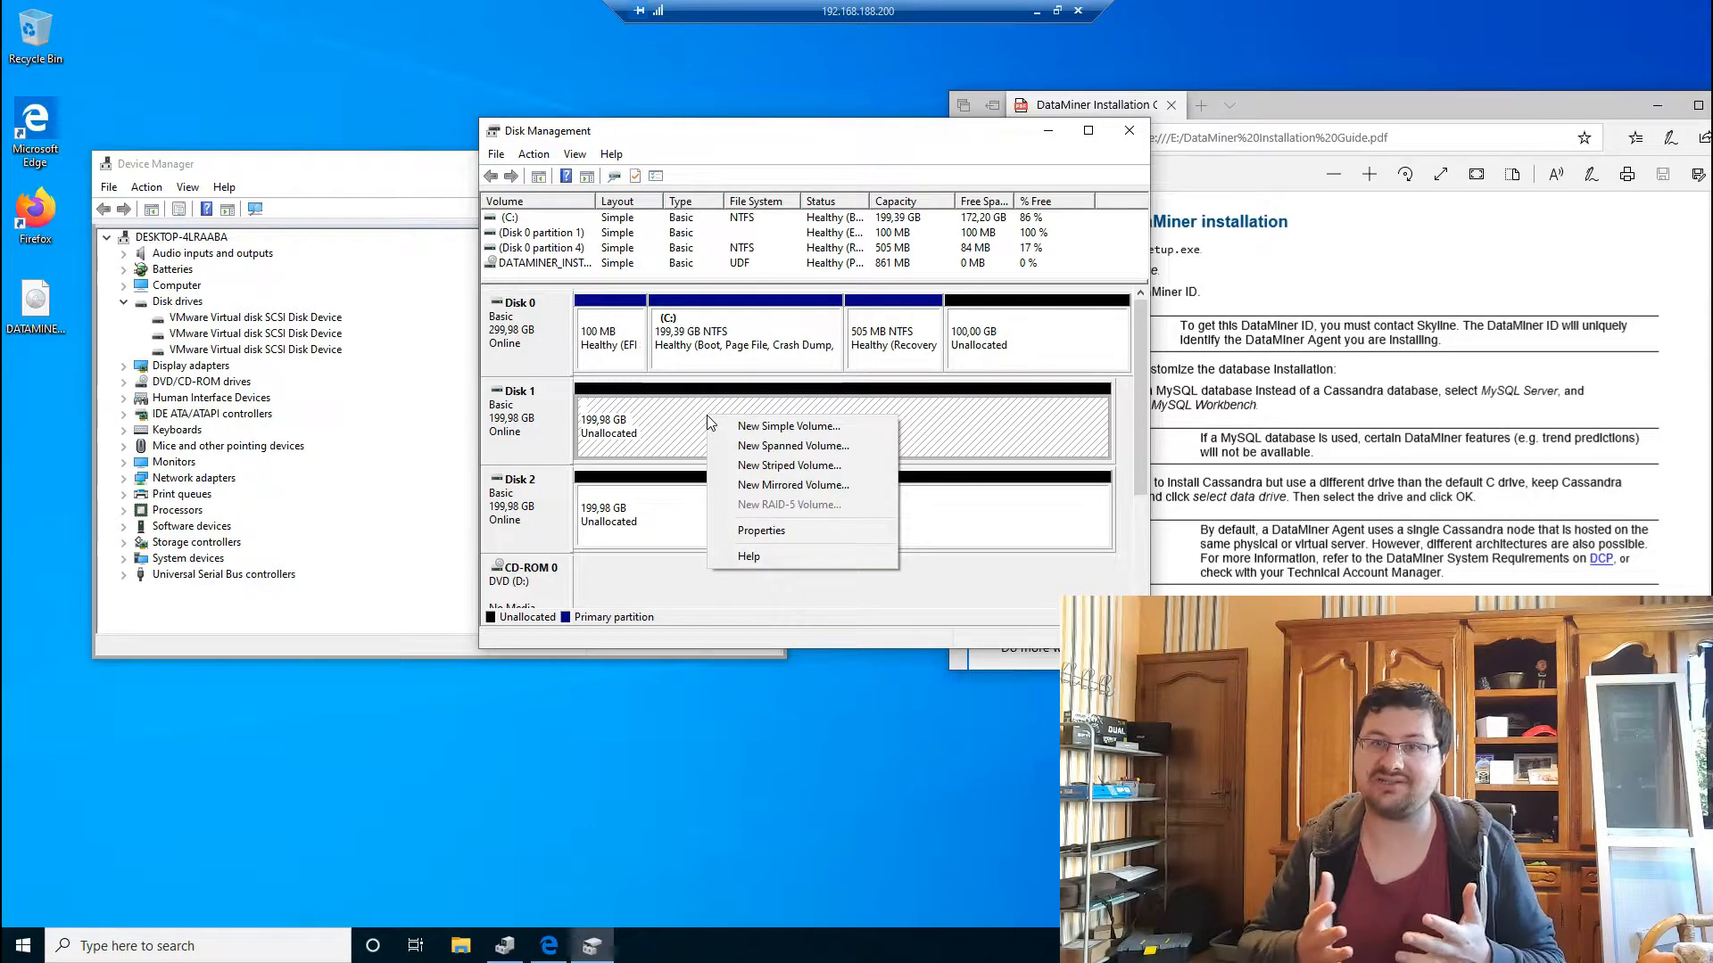
{"action": "left_click", "coordinate": [757, 426]}
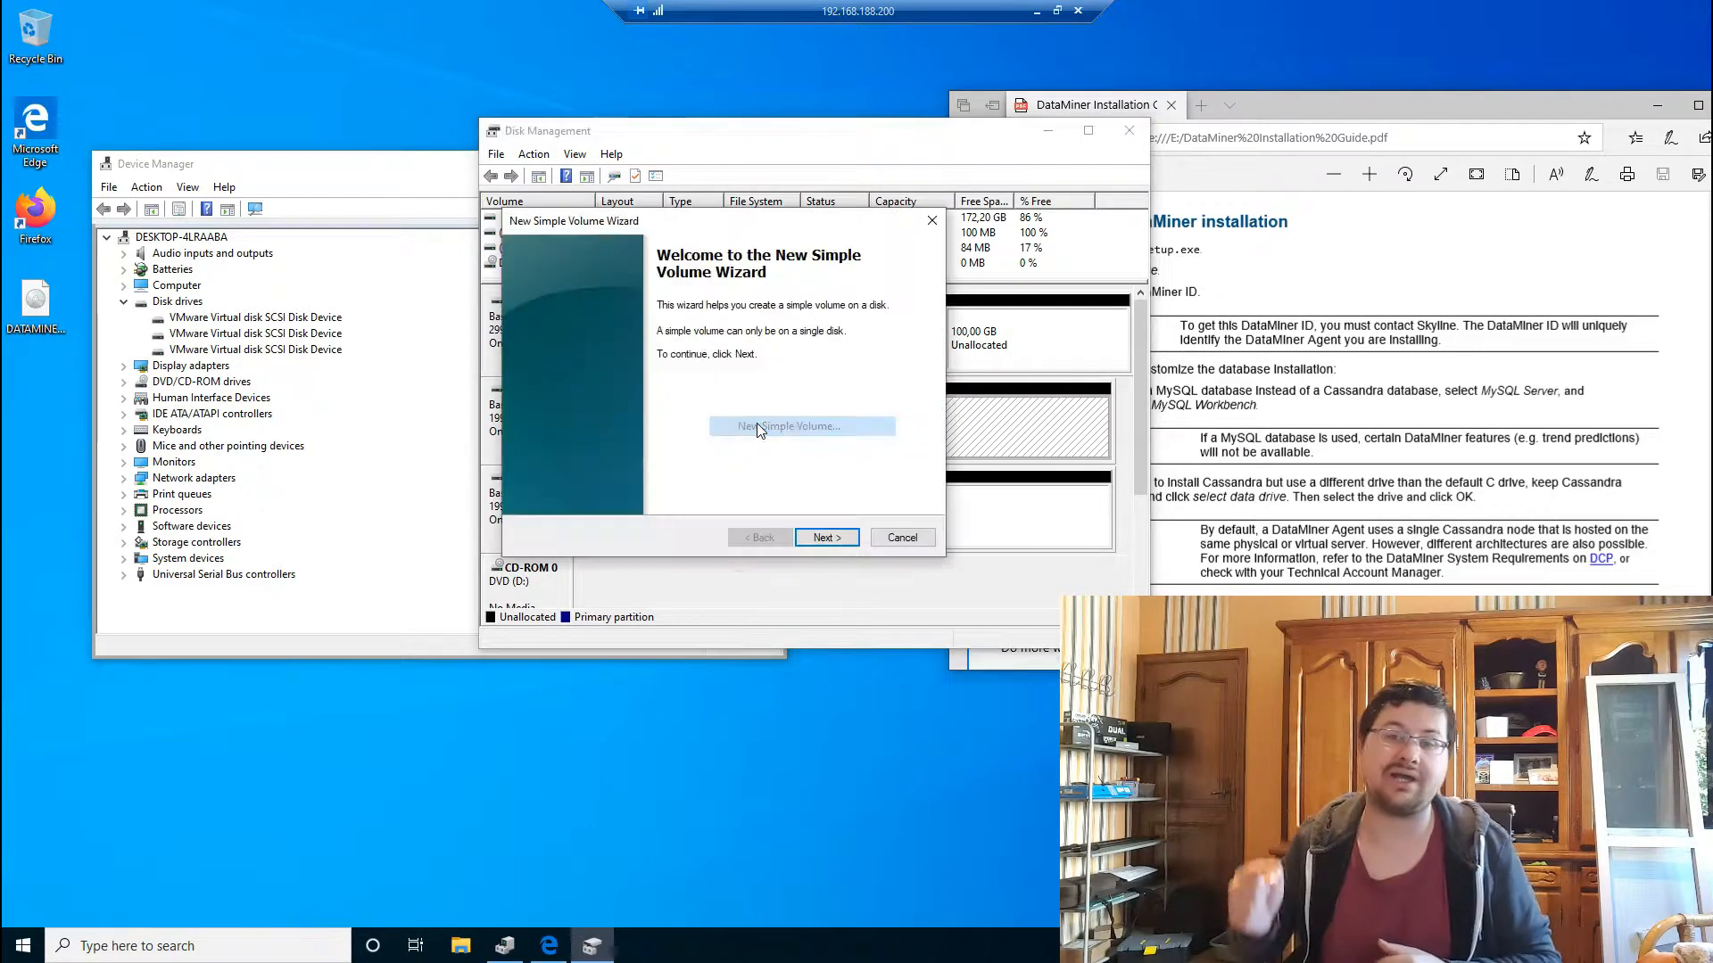
{"action": "left_click", "coordinate": [836, 536]}
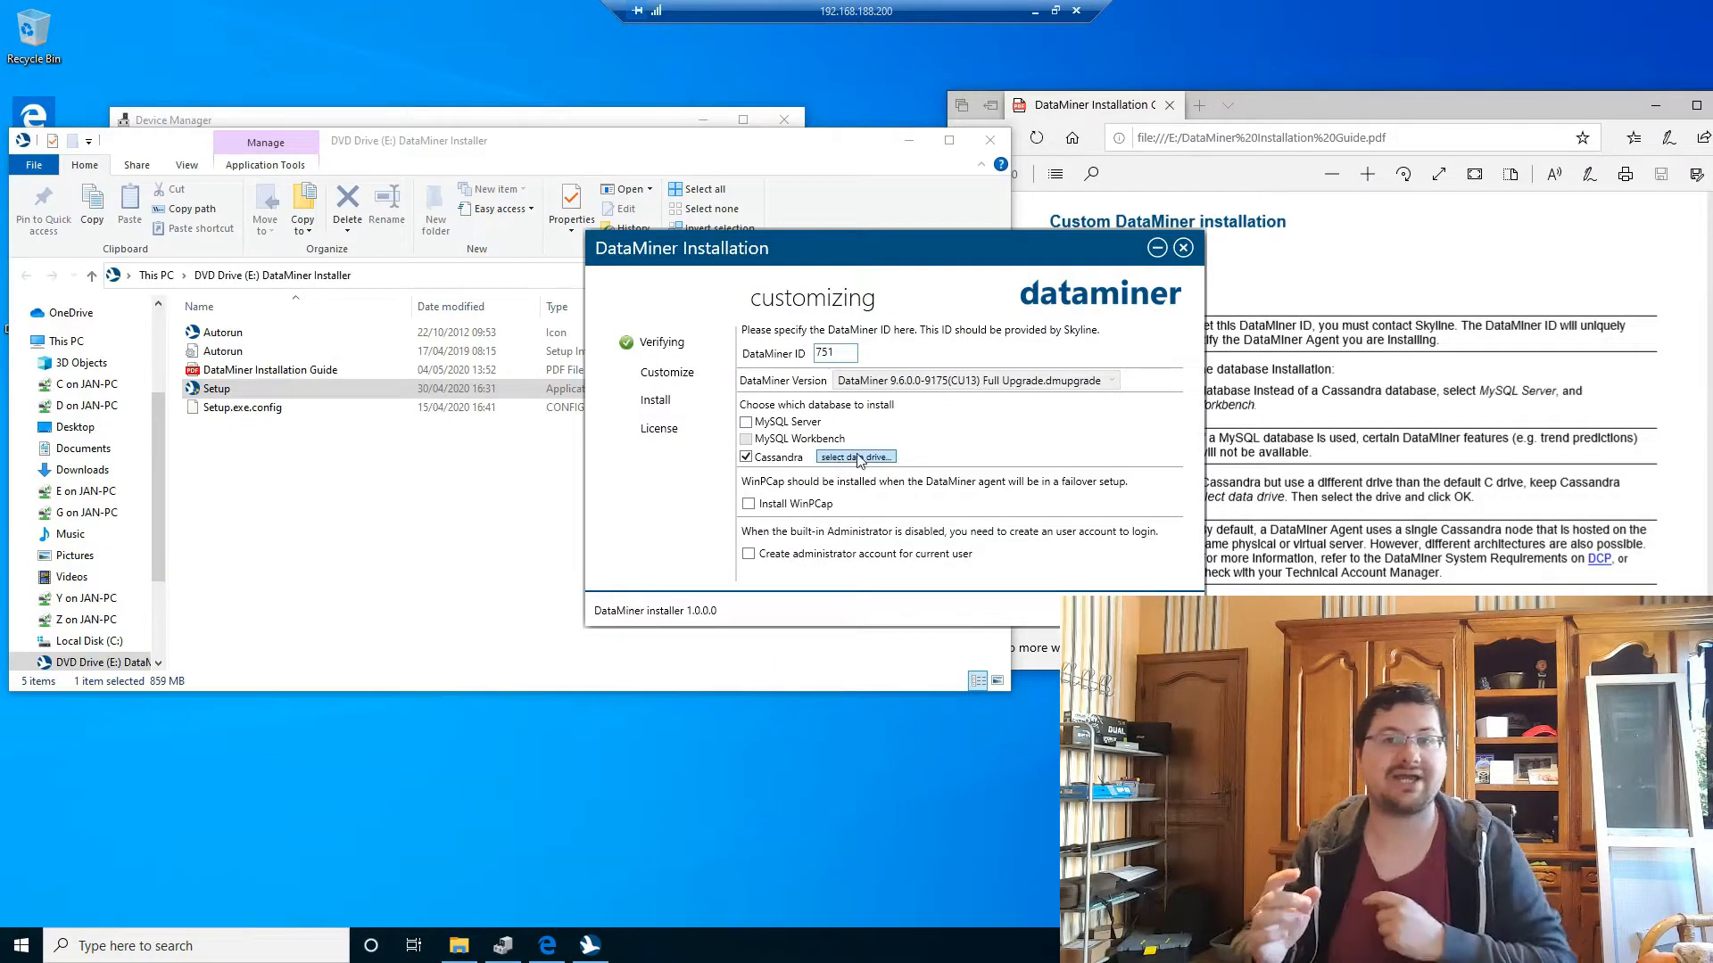
Step: Put Cassandra's data on drive F and install DataMiner with WinPcap and an administrator account
{"action": "left_click", "coordinate": [857, 456]}
{"action": "left_click", "coordinate": [1006, 446]}
{"action": "left_click", "coordinate": [834, 488]}
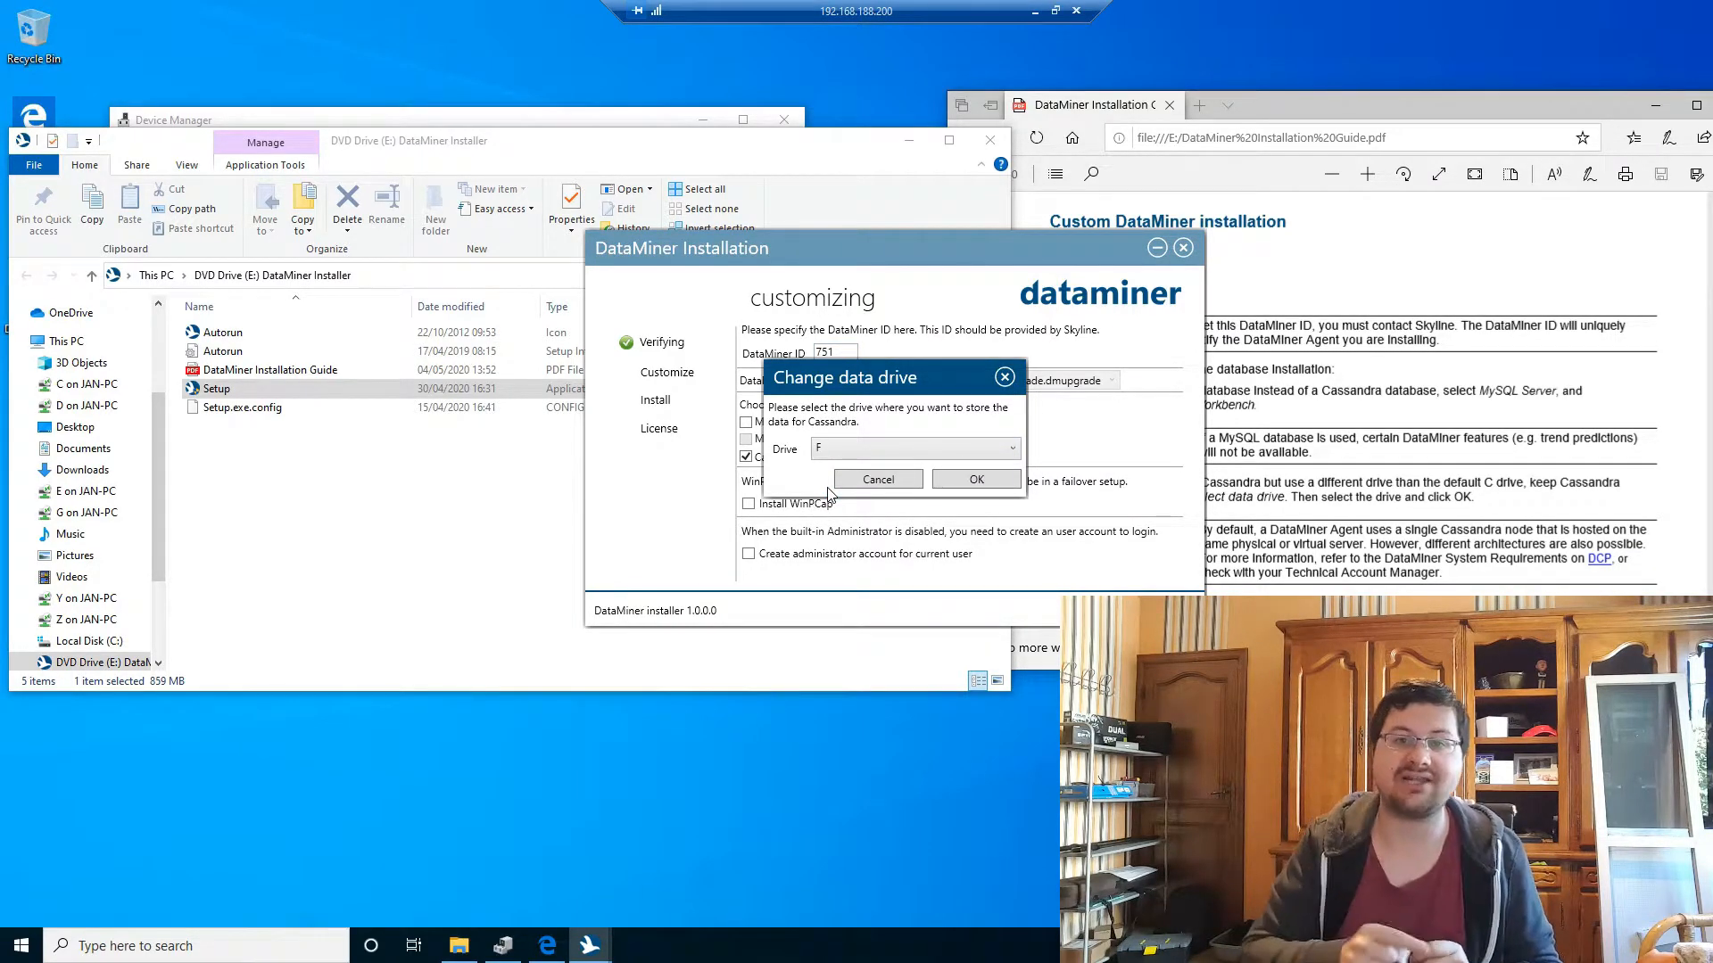
{"action": "left_click", "coordinate": [978, 481]}
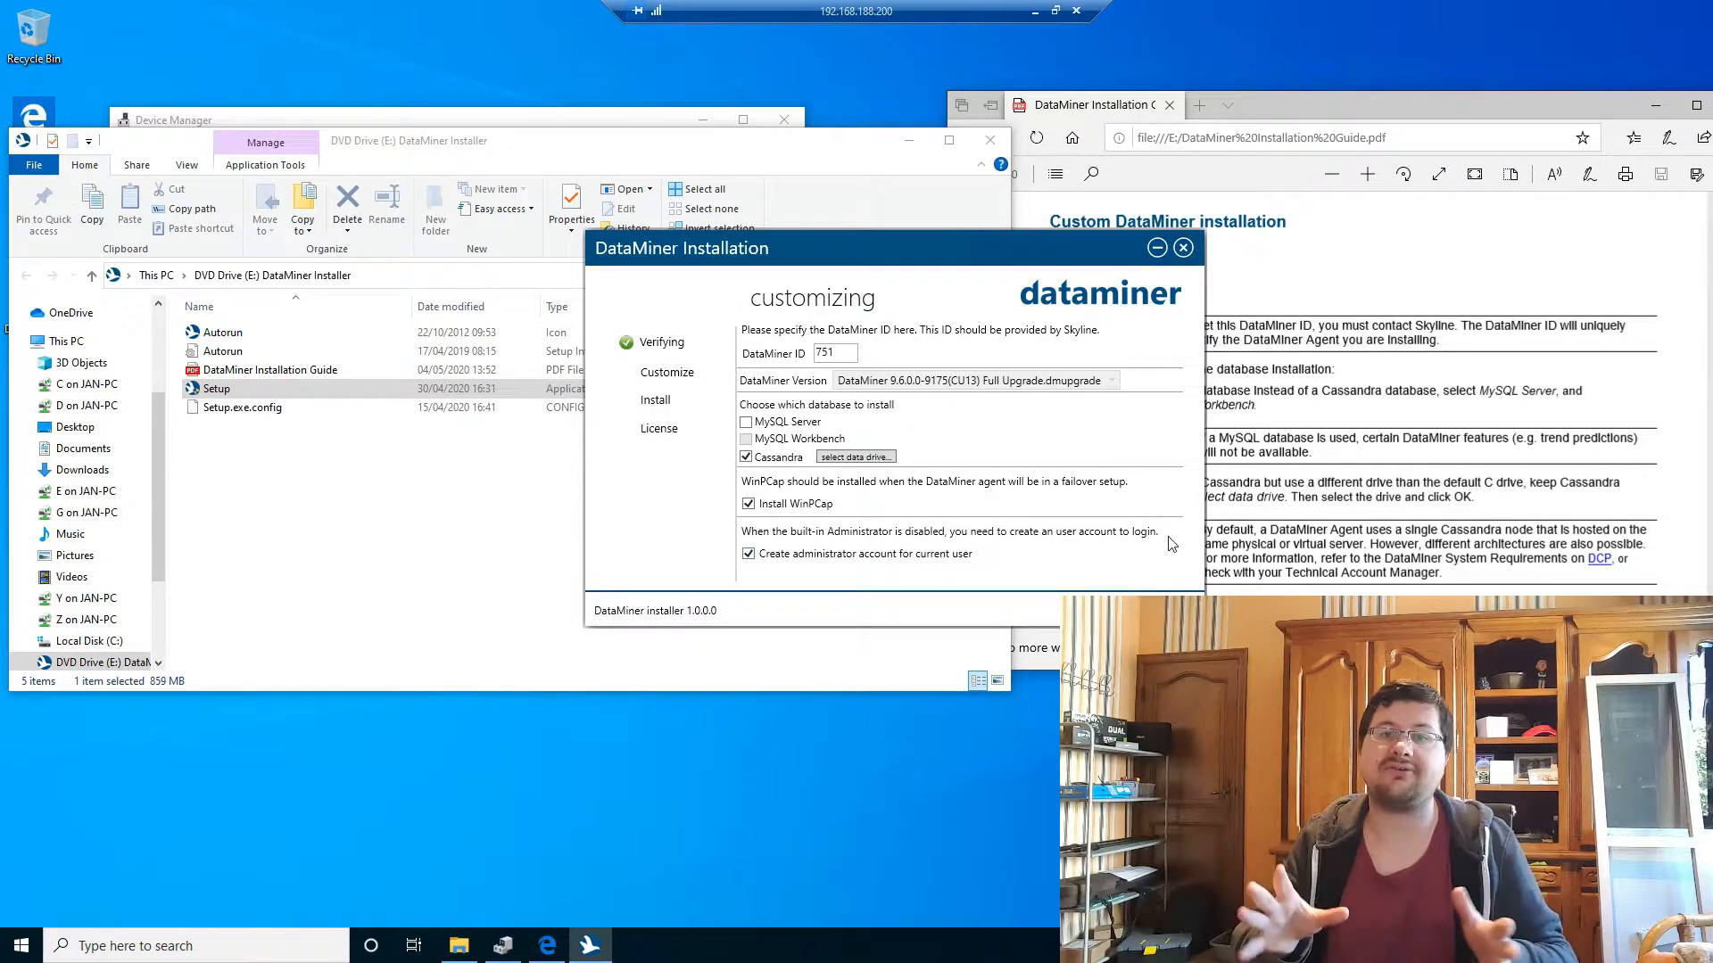
{"action": "left_click", "coordinate": [1150, 610]}
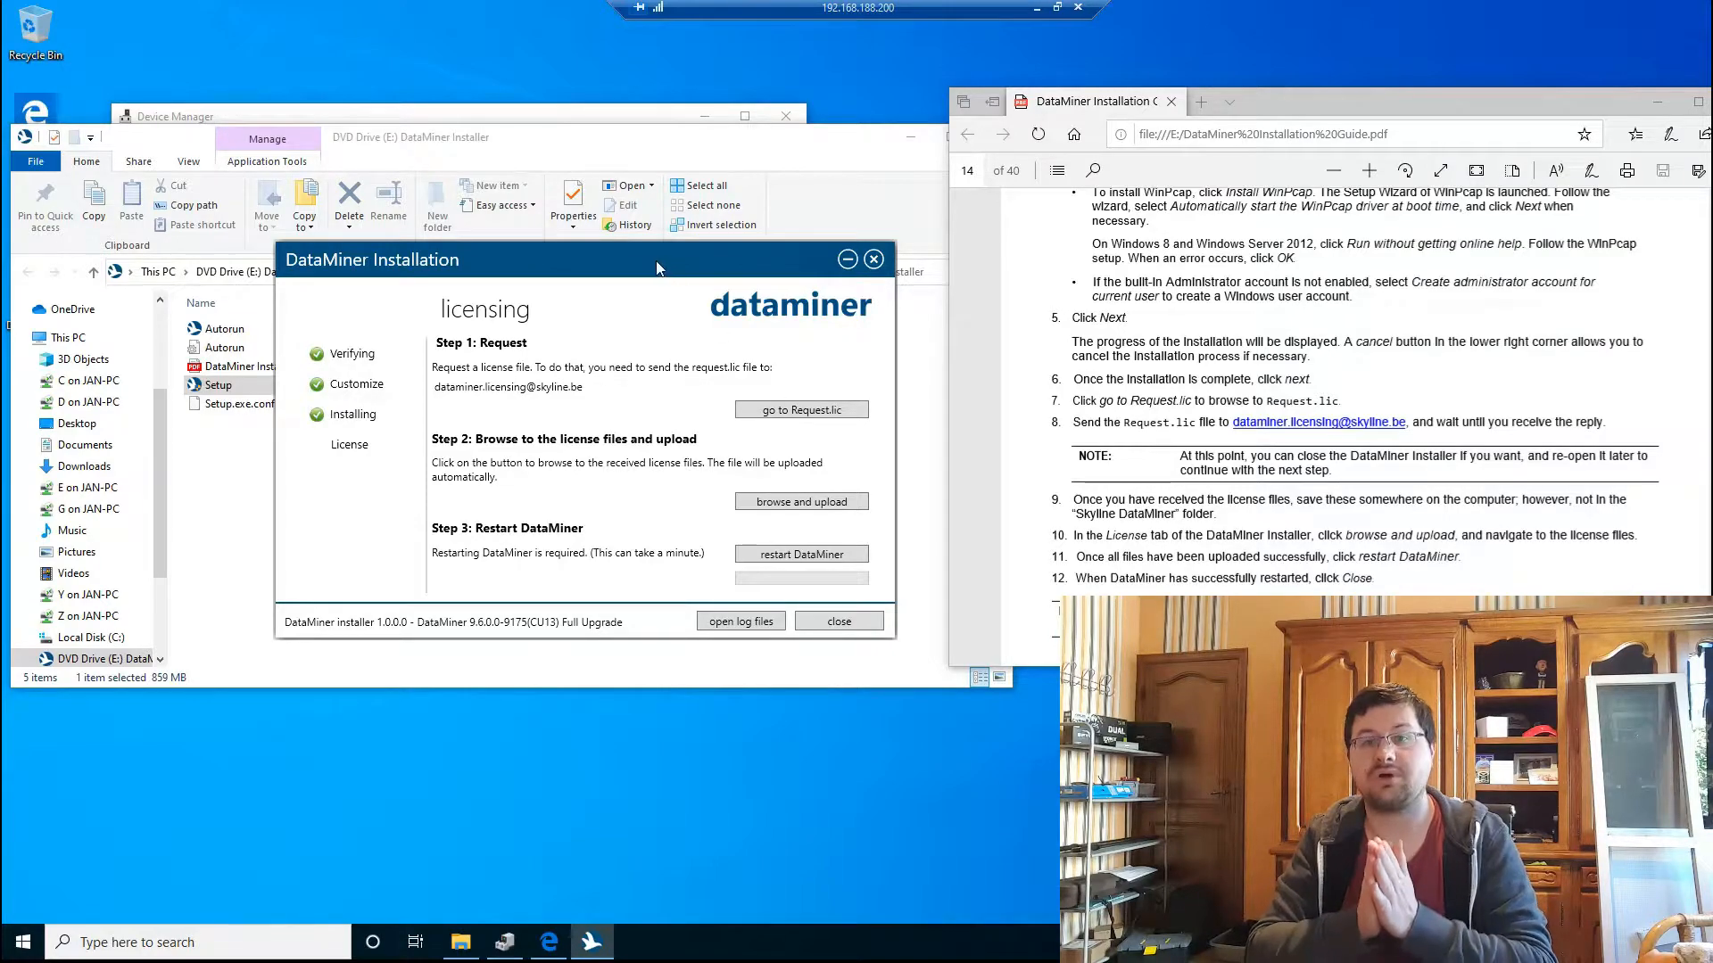
Step: Open the C:\Skyline DataMiner folder and copy Request.lic from it onto the desktop
{"action": "mouse_move", "coordinate": [637, 257]}
{"action": "left_mouse_down"}
{"action": "mouse_move", "coordinate": [650, 252]}
{"action": "mouse_move", "coordinate": [627, 260]}
{"action": "left_mouse_up"}
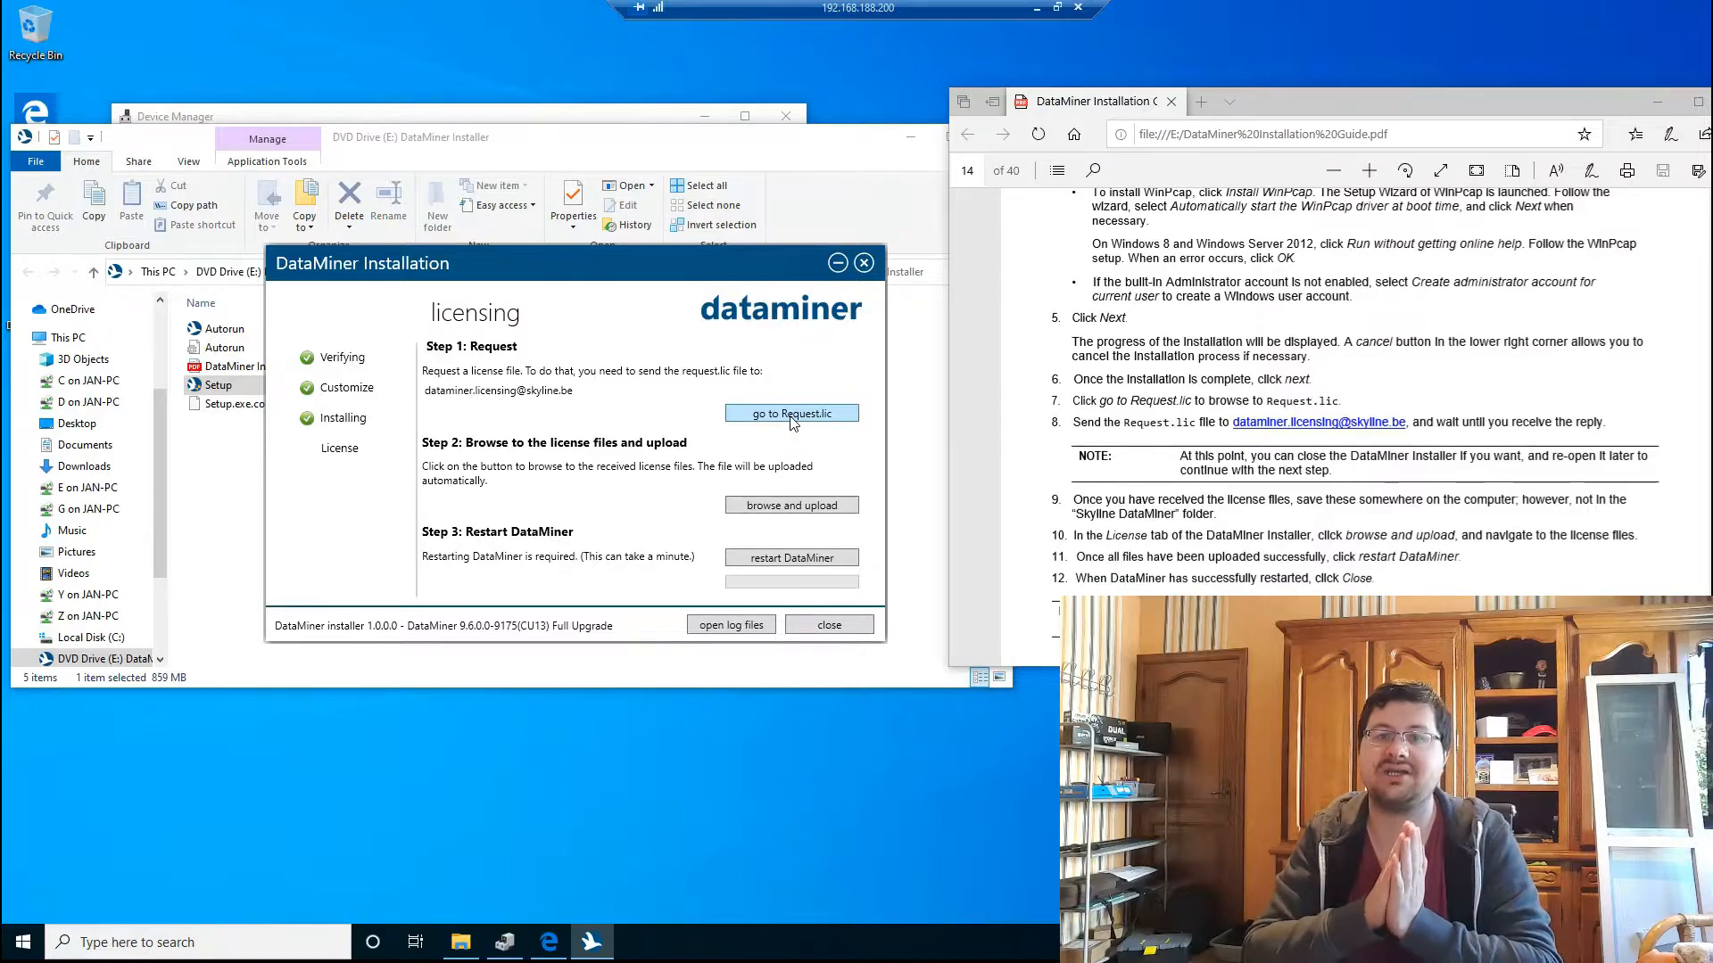
{"action": "left_click", "coordinate": [793, 414]}
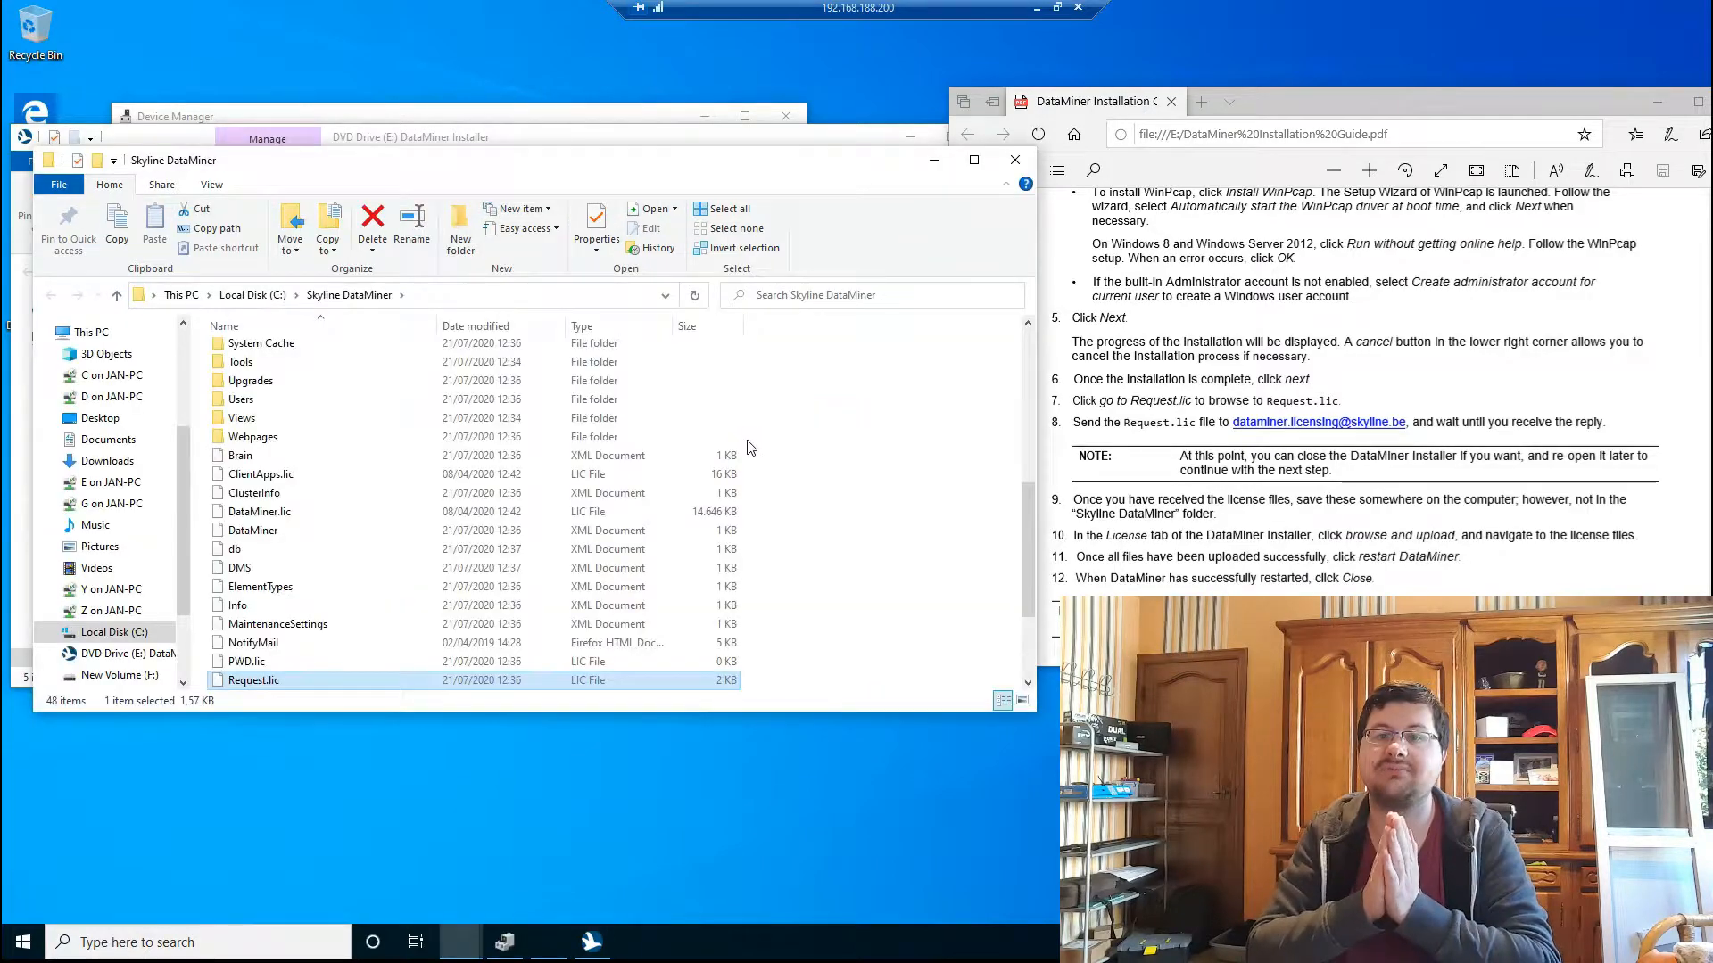
{"action": "right_click", "coordinate": [248, 681]}
{"action": "left_click", "coordinate": [319, 552]}
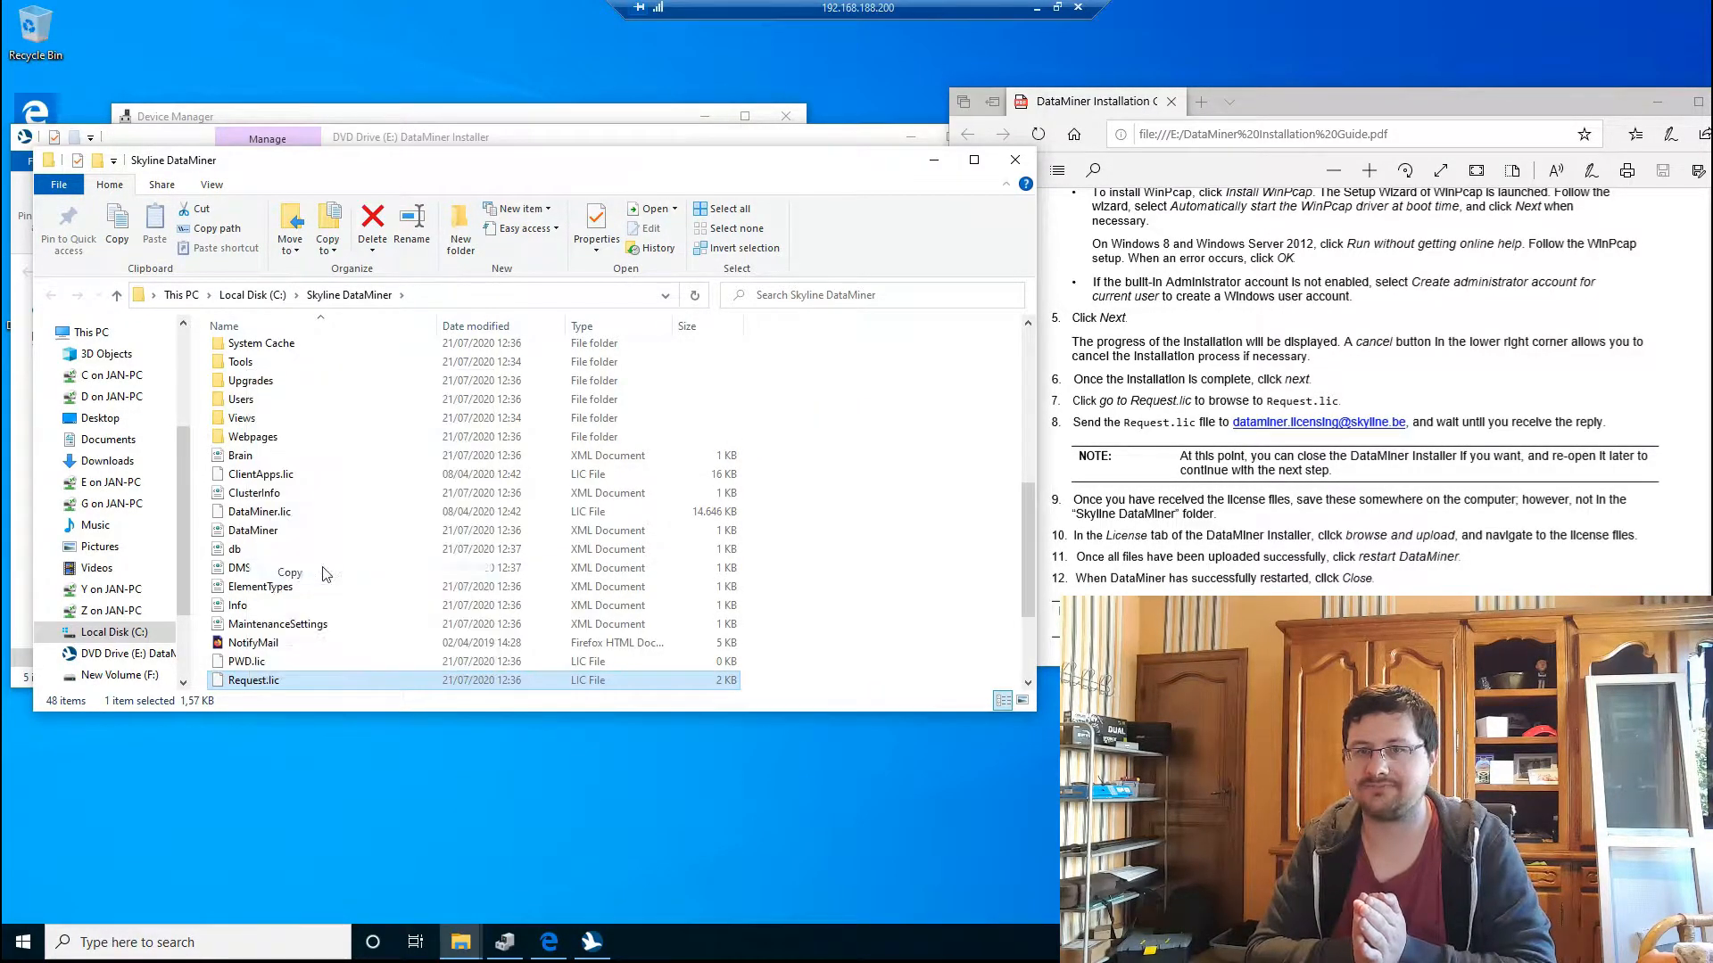
{"action": "right_click", "coordinate": [291, 857]}
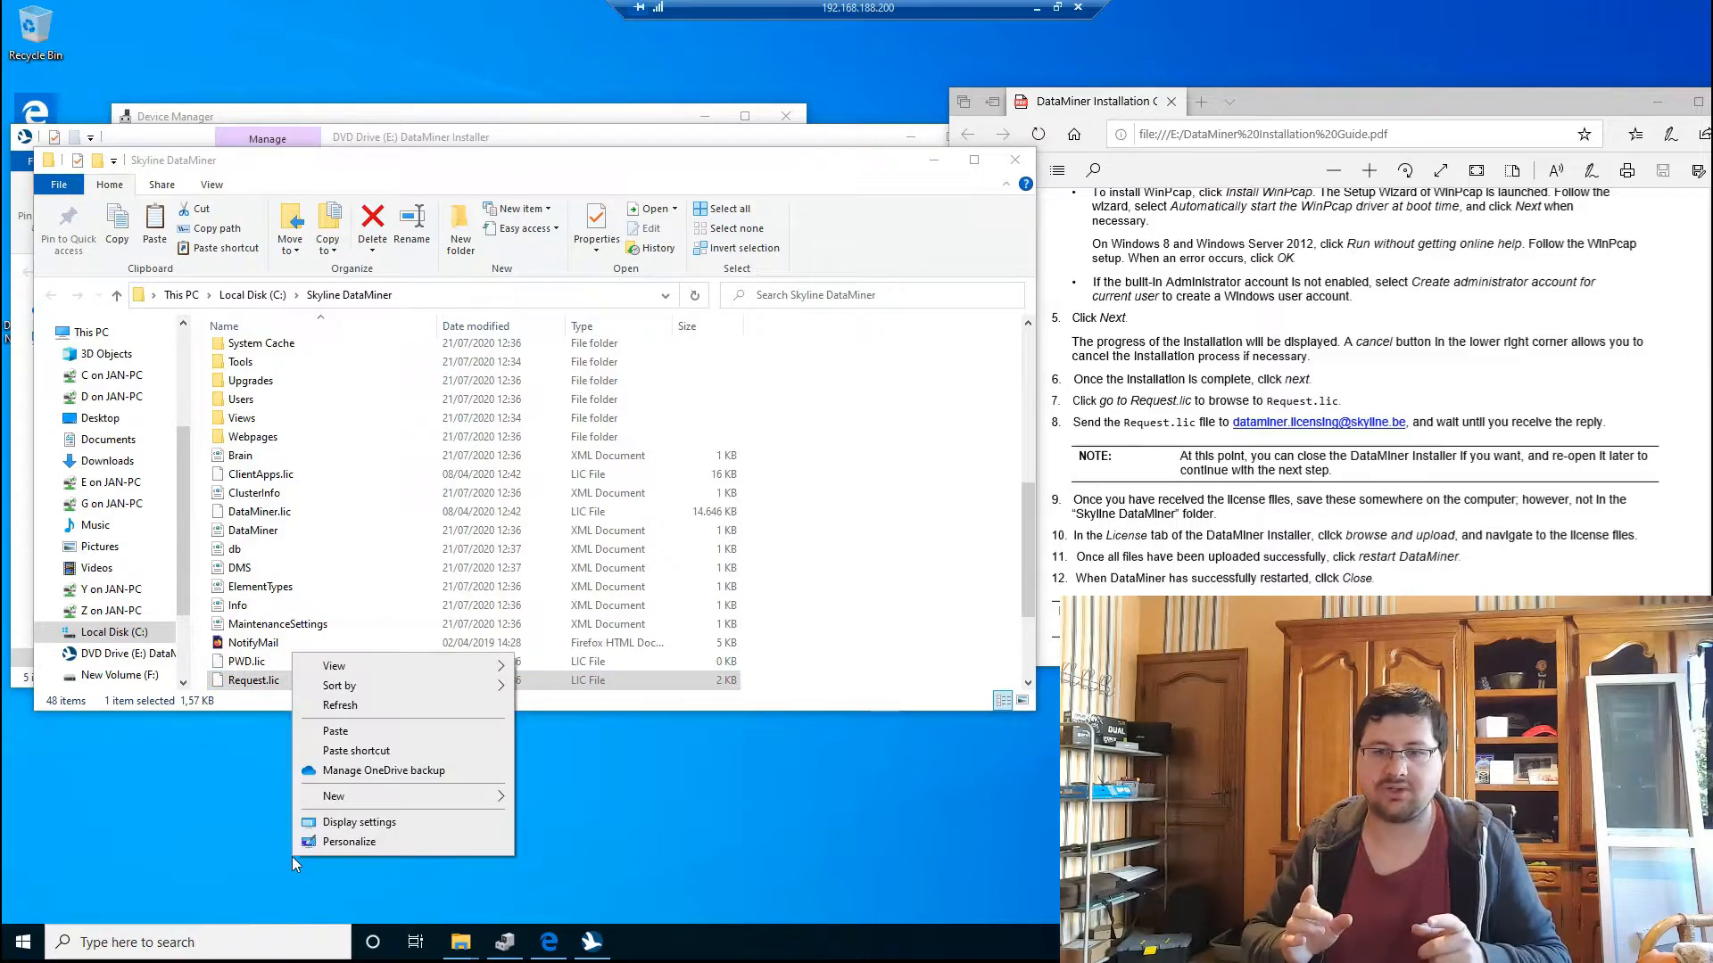
{"action": "left_click", "coordinate": [362, 729]}
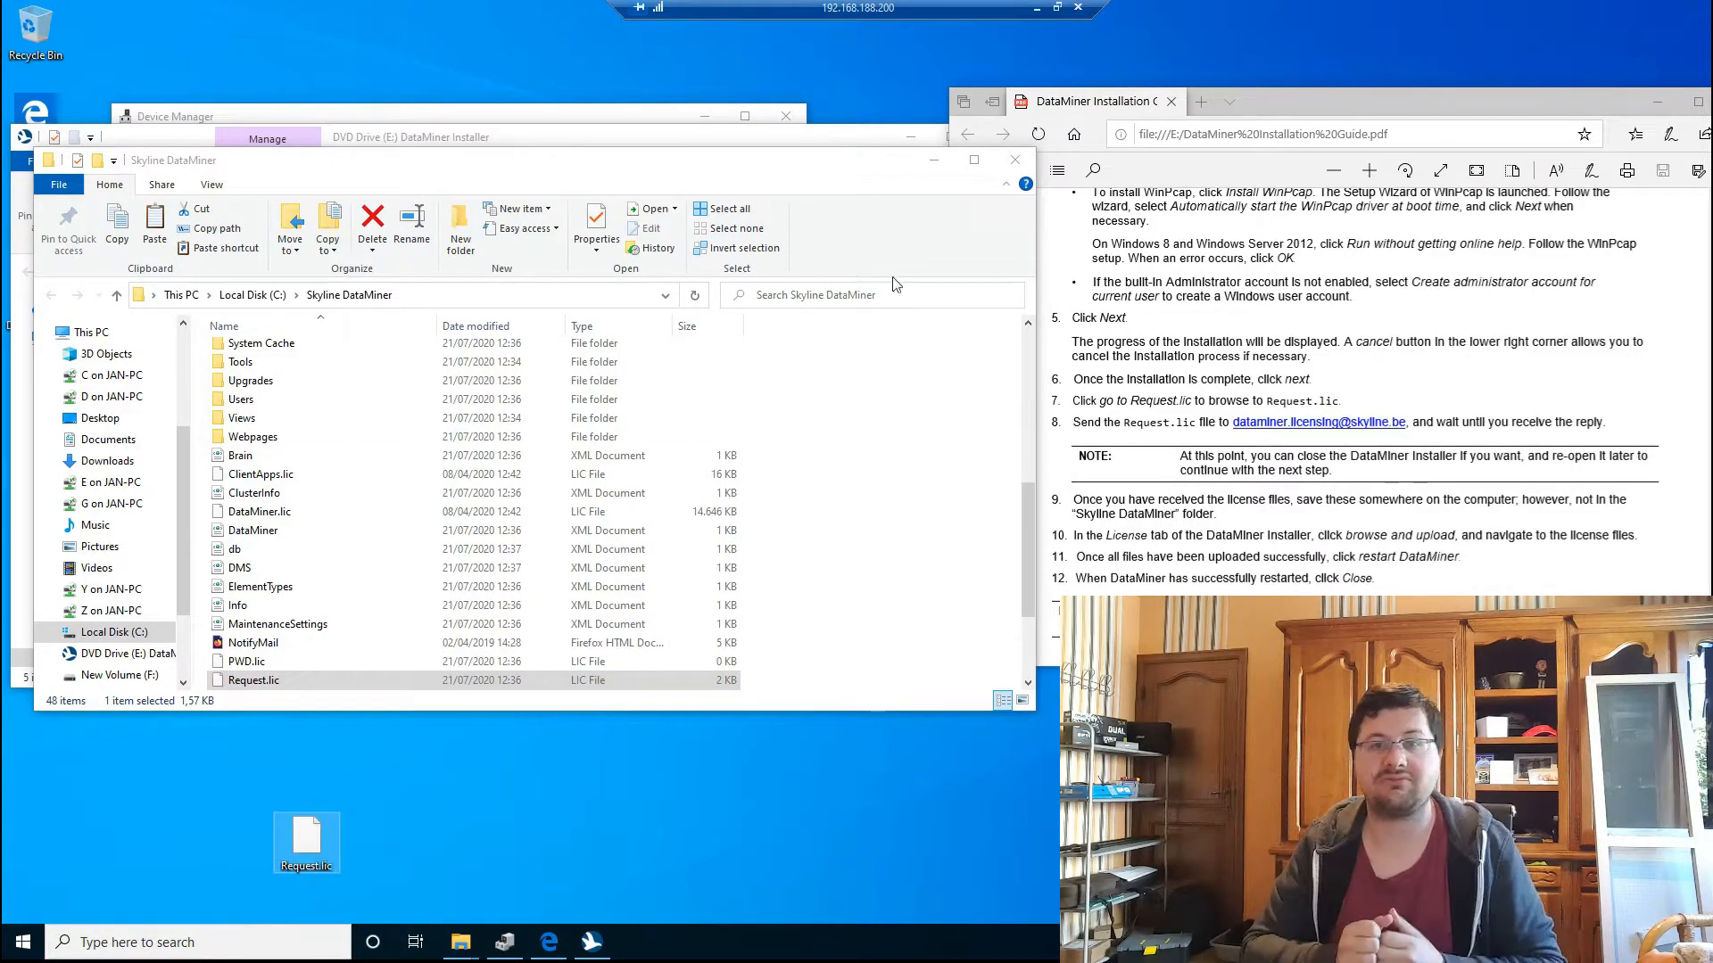